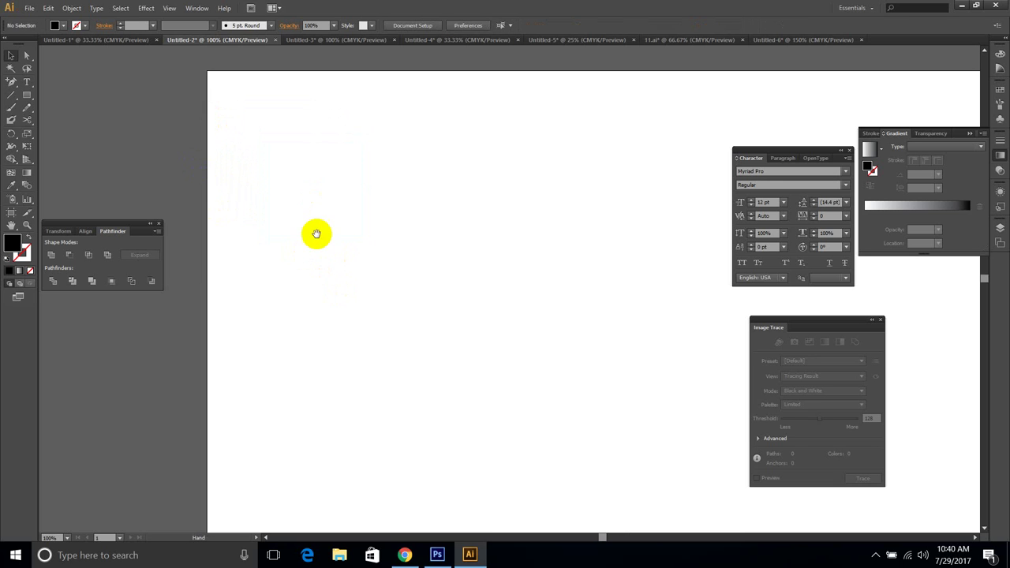
Step: Draw a black rounded rectangle about 203 by 156 px in the upper-left area of the artboard
drag(330, 237, 290, 235)
click(27, 95)
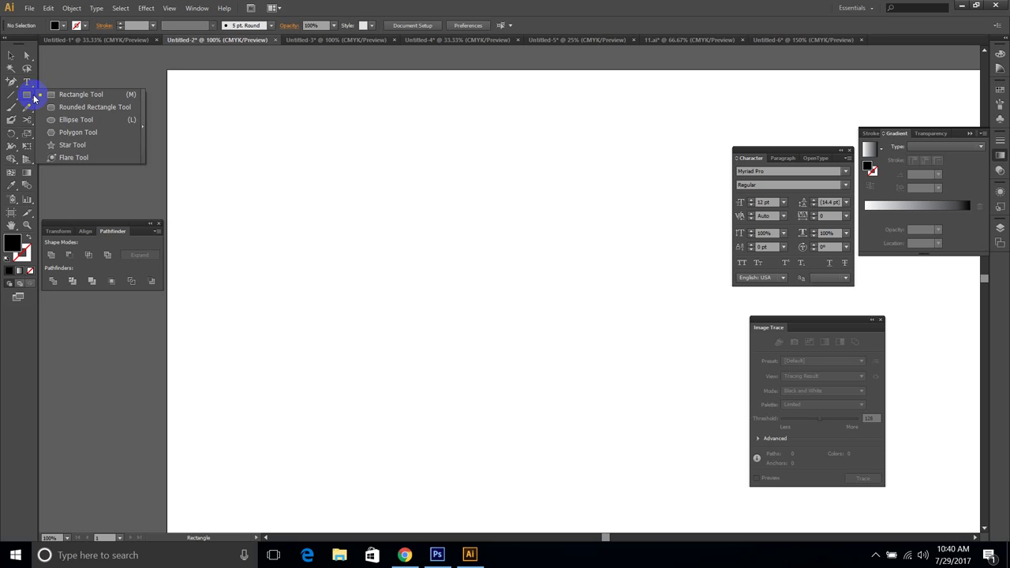
click(90, 110)
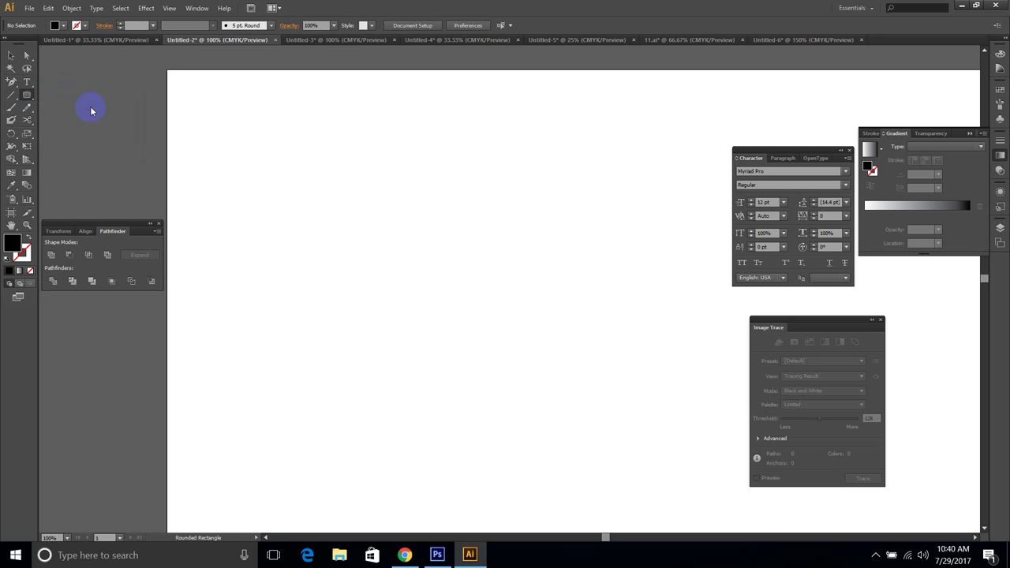
drag(332, 200, 430, 286)
click(34, 97)
click(75, 117)
drag(314, 180, 447, 257)
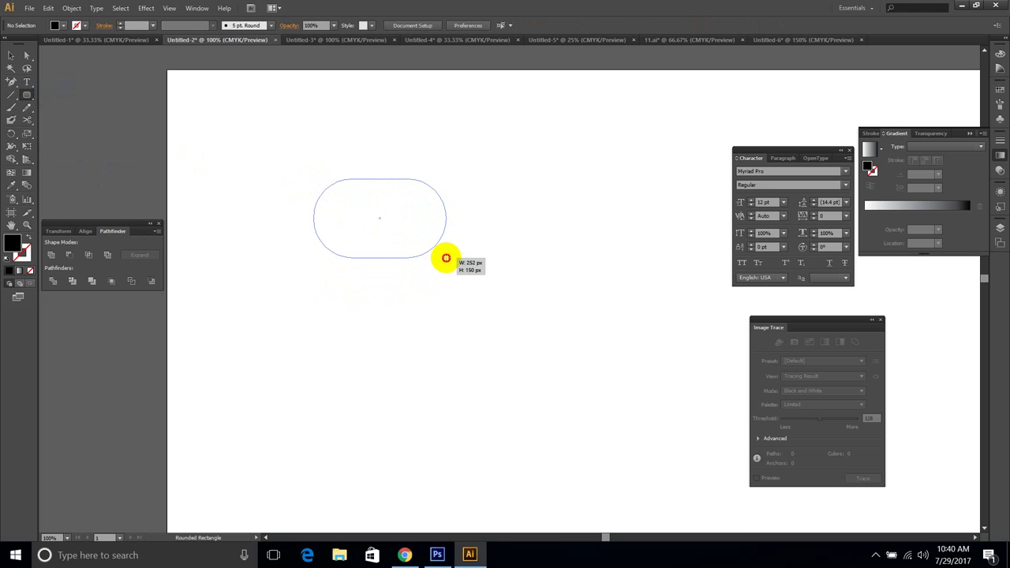
drag(446, 258, 420, 261)
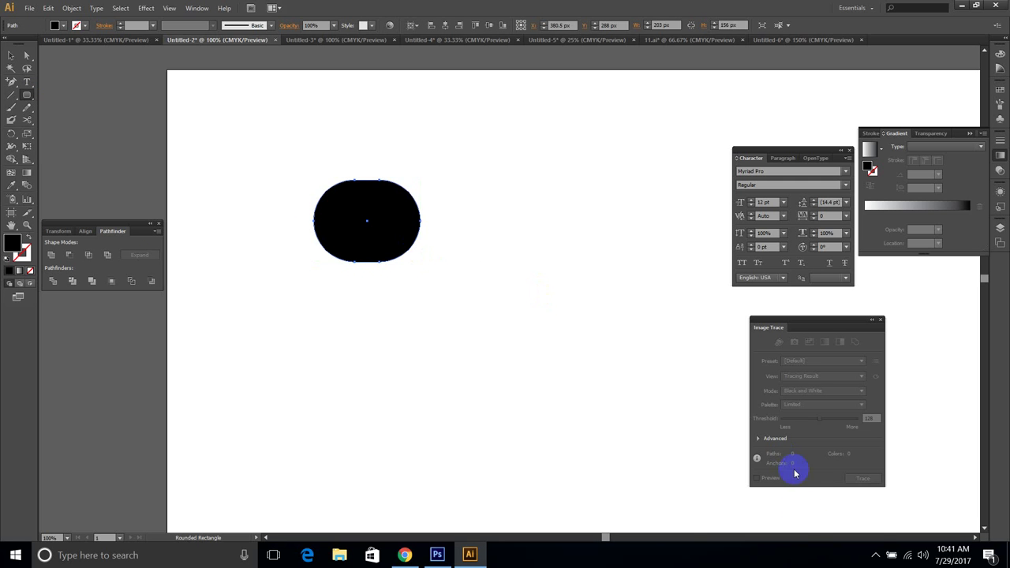
click(874, 555)
click(864, 535)
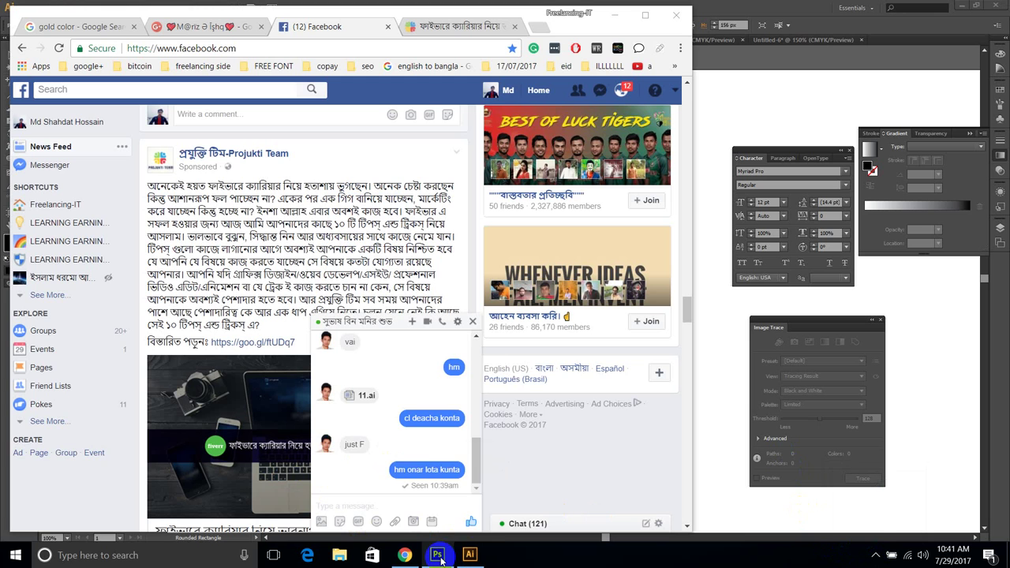
mouse_move(440, 557)
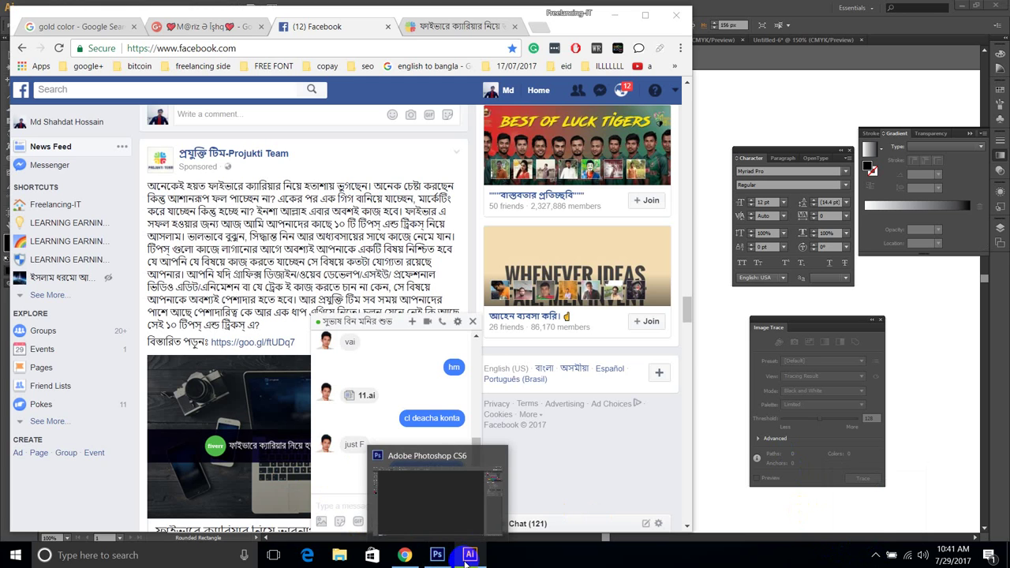
click(471, 557)
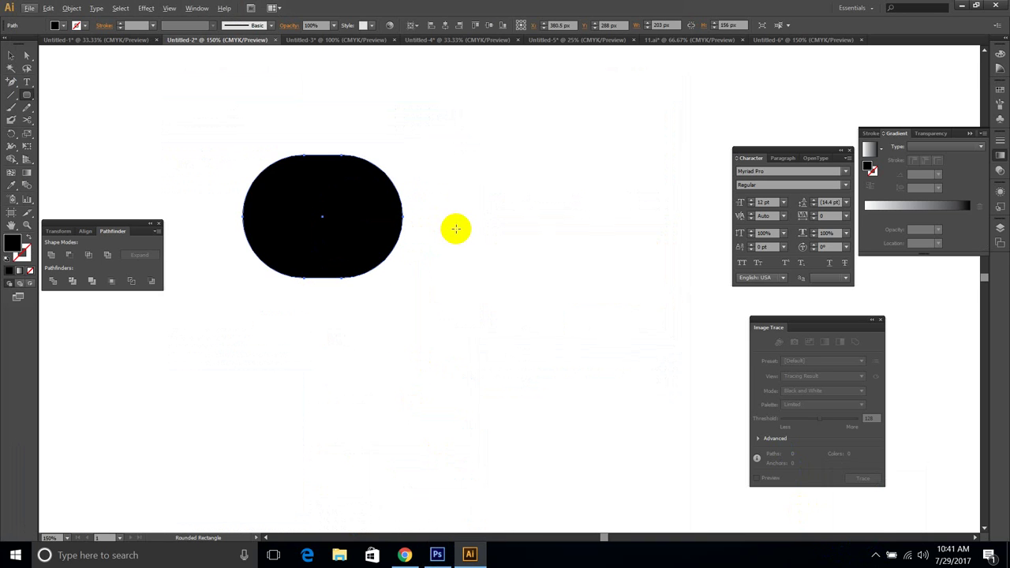
Step: Replace the rounded rectangle with a black rounded square about 186 by 186 px with a smaller corner radius
key(Delete)
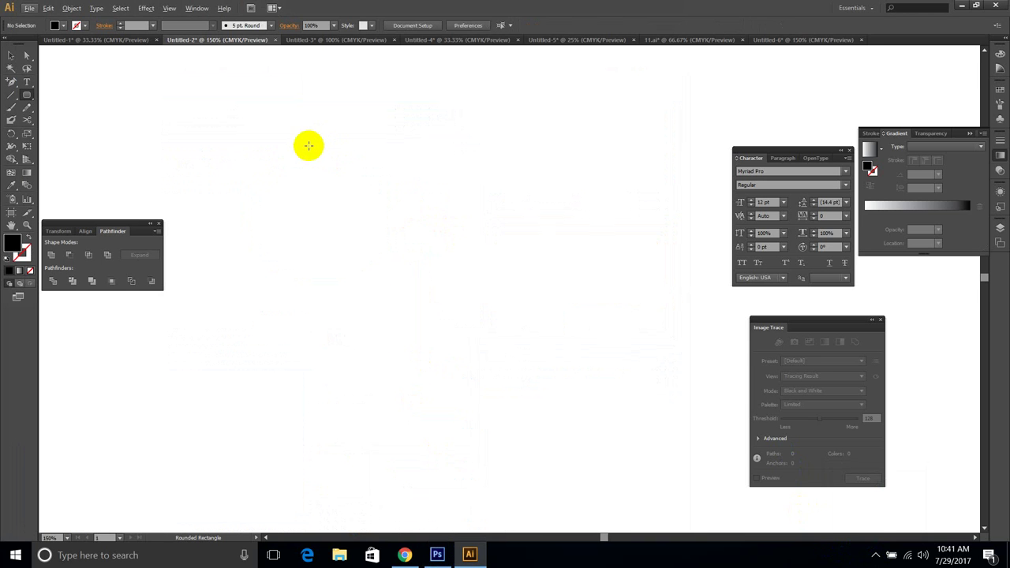
drag(280, 174, 370, 278)
key(Down)
key(Down)
key(Down)
key(Down)
key(Down)
key(Down)
key(Down)
key(Down)
Step: Move the rounded square slightly up and left, closer to the artboard's upper-left corner
click(26, 56)
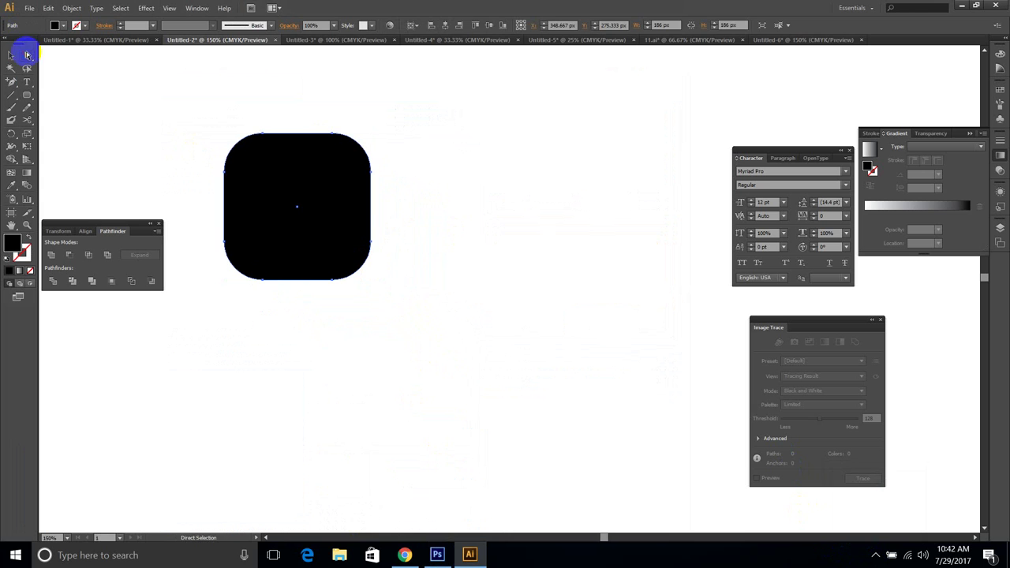
click(401, 294)
alt+scroll(287, 198, down, 2)
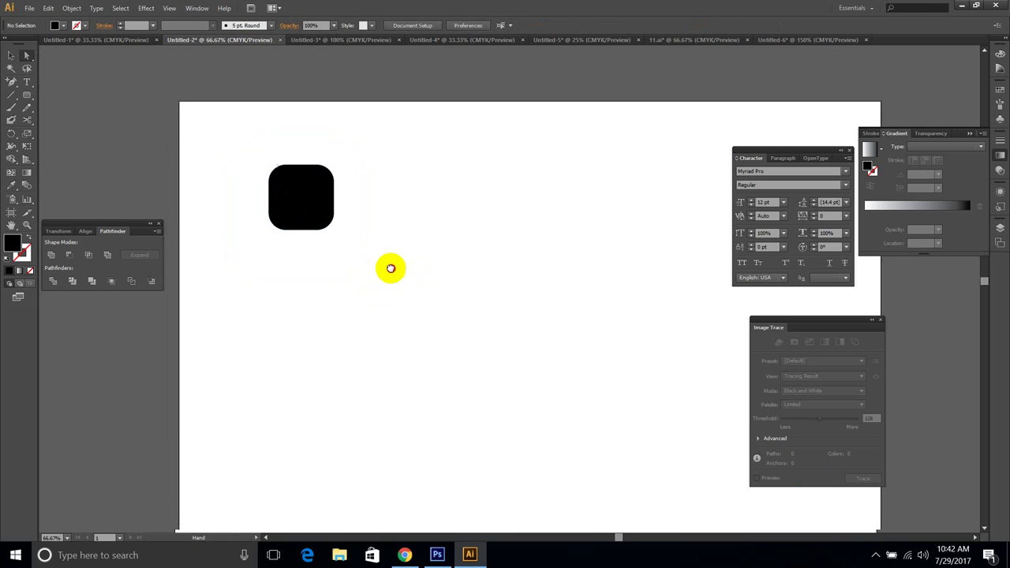
alt+scroll(312, 188, up, 1)
drag(536, 239, 582, 341)
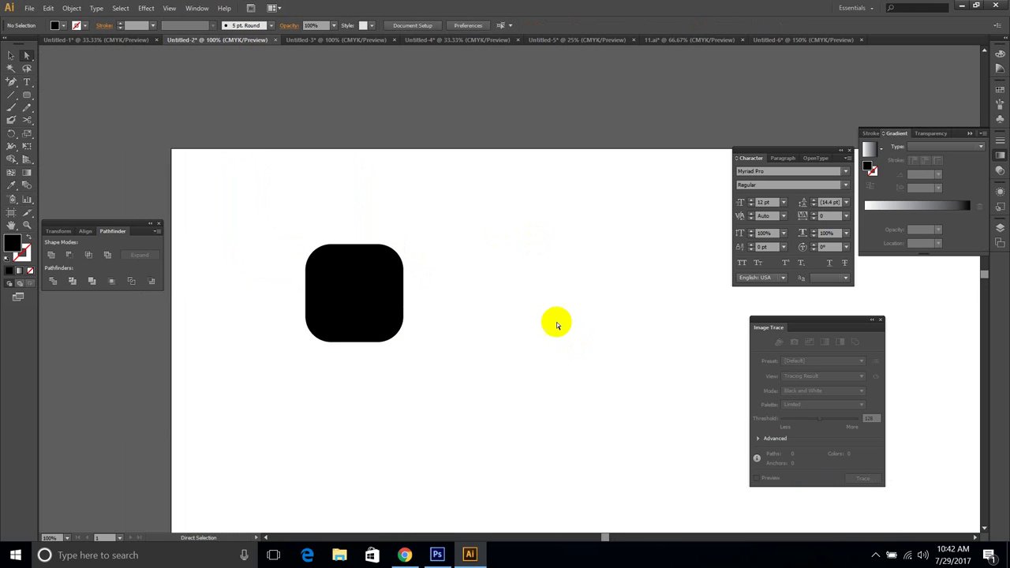
click(358, 259)
drag(359, 261, 338, 235)
drag(444, 382, 434, 324)
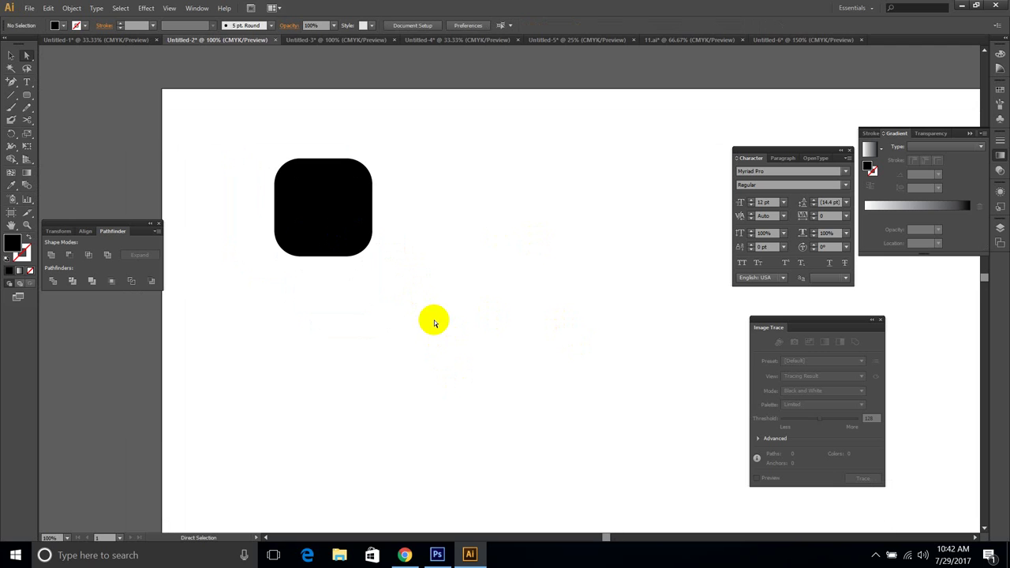
Step: Pull the anchor points of every corner except the upper-right outward along the square's edges so the edges cross at sharp corners
scroll(378, 290, up, 2)
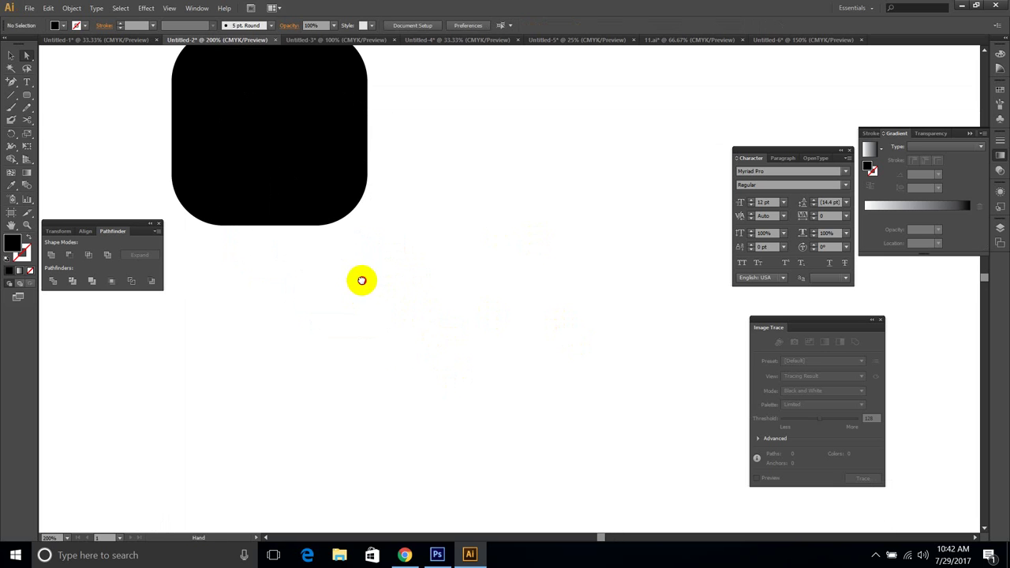
drag(361, 279, 454, 394)
drag(227, 104, 338, 215)
click(324, 140)
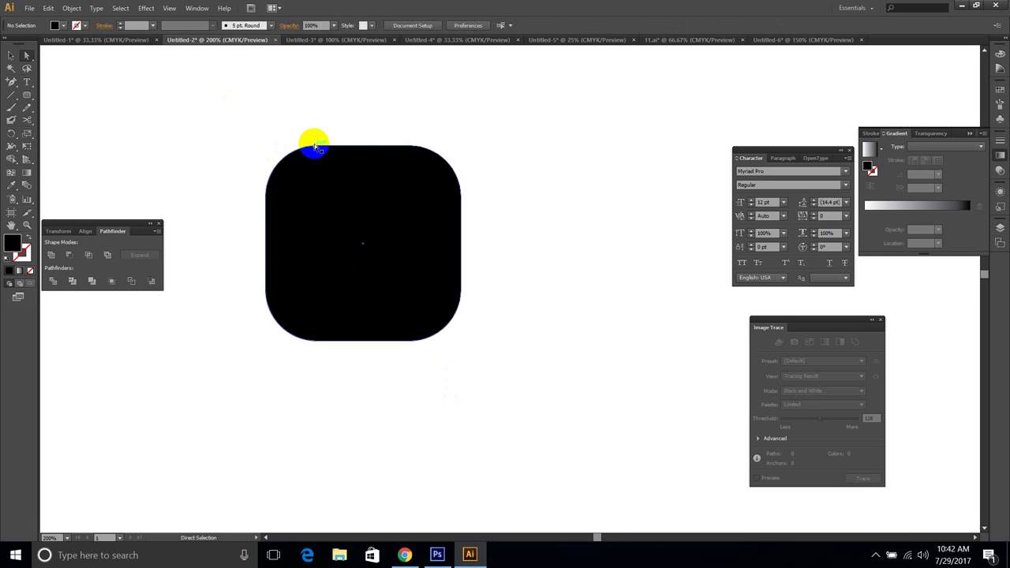
drag(316, 146, 141, 146)
click(269, 195)
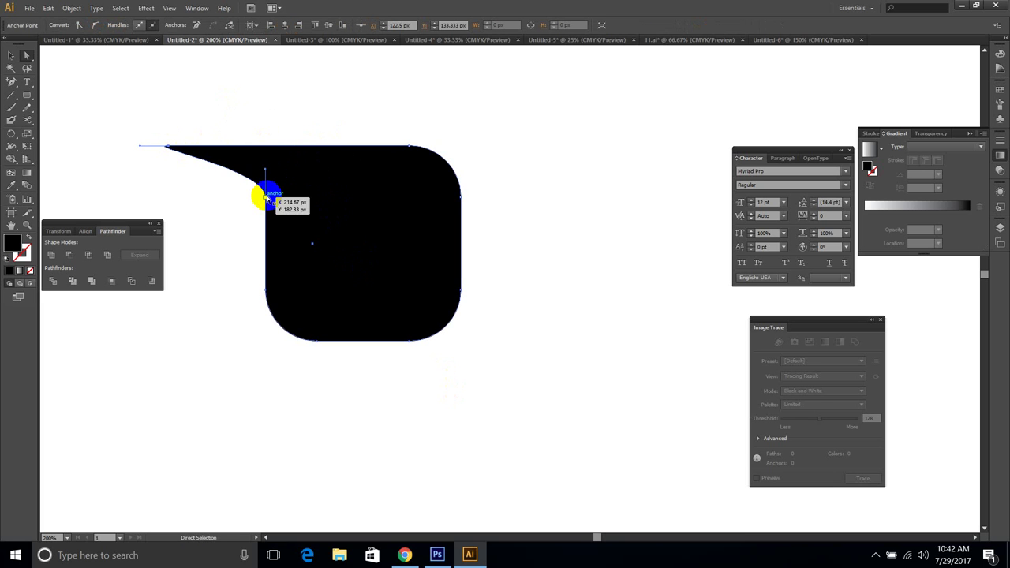
drag(269, 197, 265, 83)
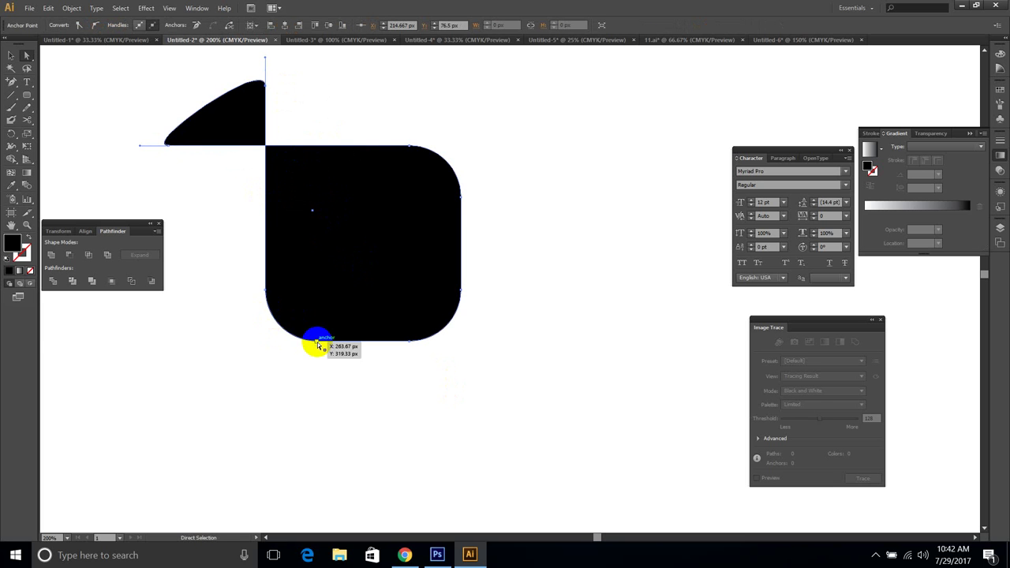
drag(317, 342, 149, 342)
drag(266, 291, 267, 412)
drag(409, 343, 508, 341)
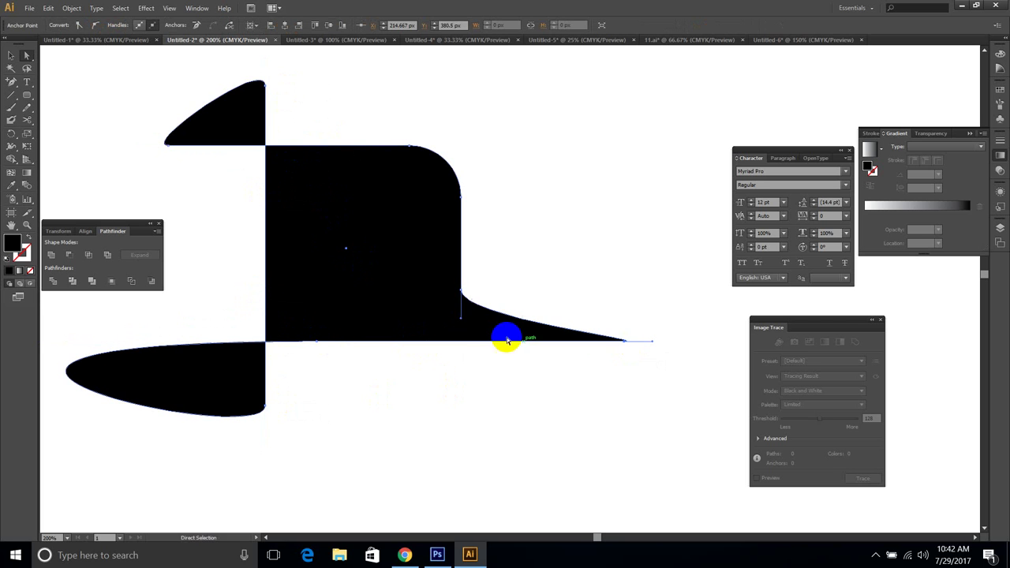
drag(460, 292, 462, 430)
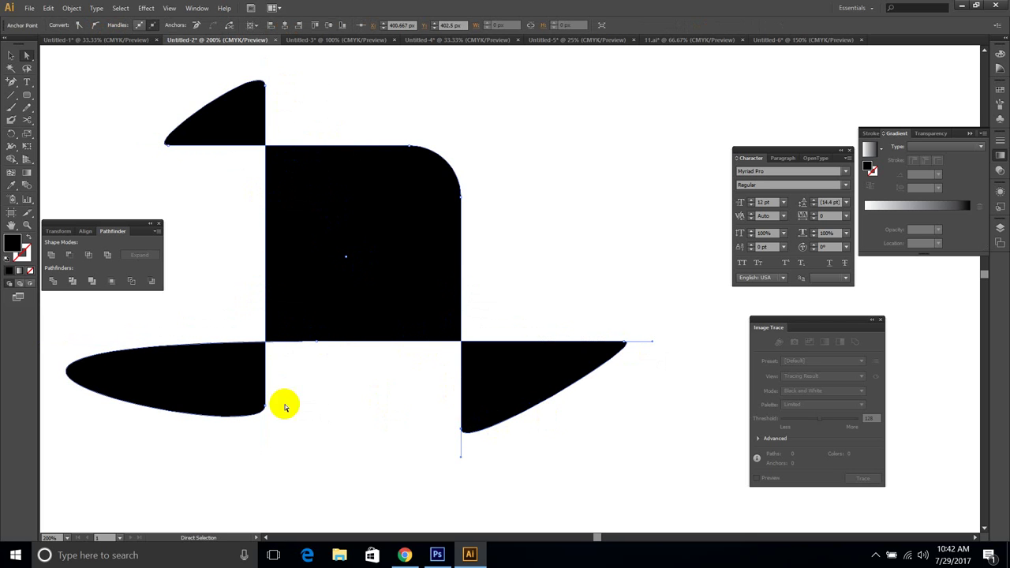
Step: Divide the distorted path with Pathfinder and delete the three pieces outside the square, keeping the upper-right corner rounded
click(52, 285)
click(226, 399)
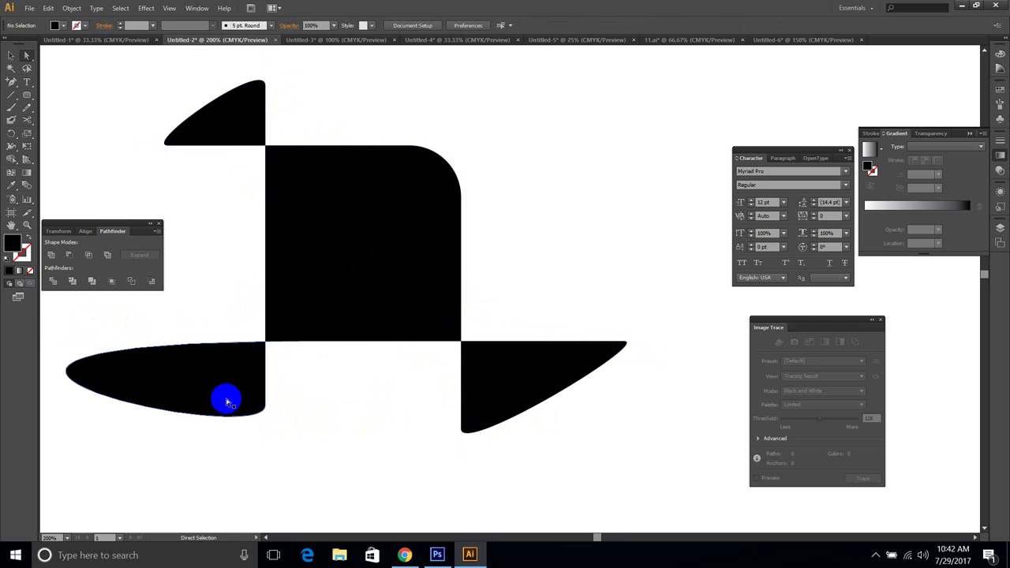
key(Delete)
click(244, 106)
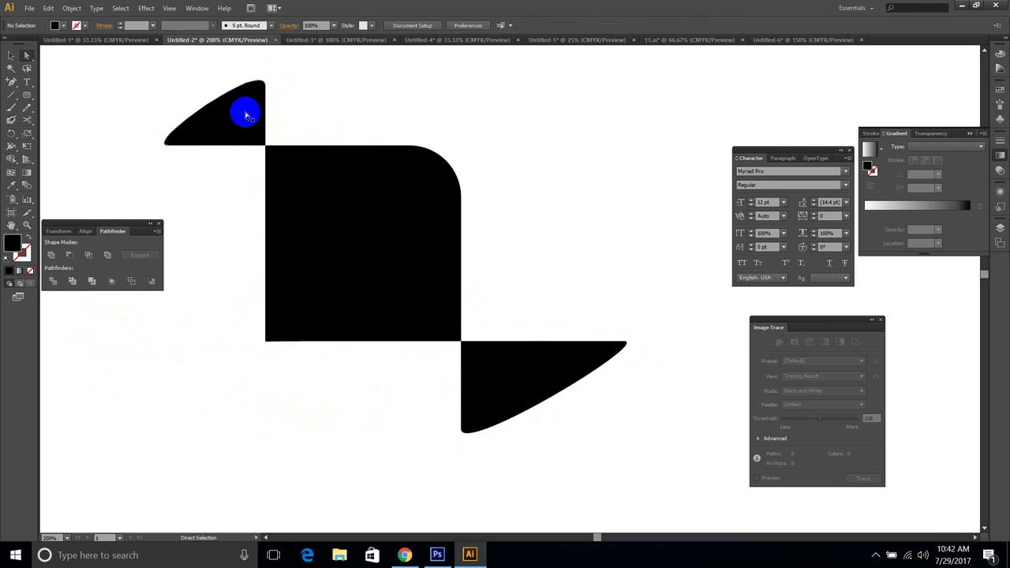
key(Delete)
click(496, 355)
key(Delete)
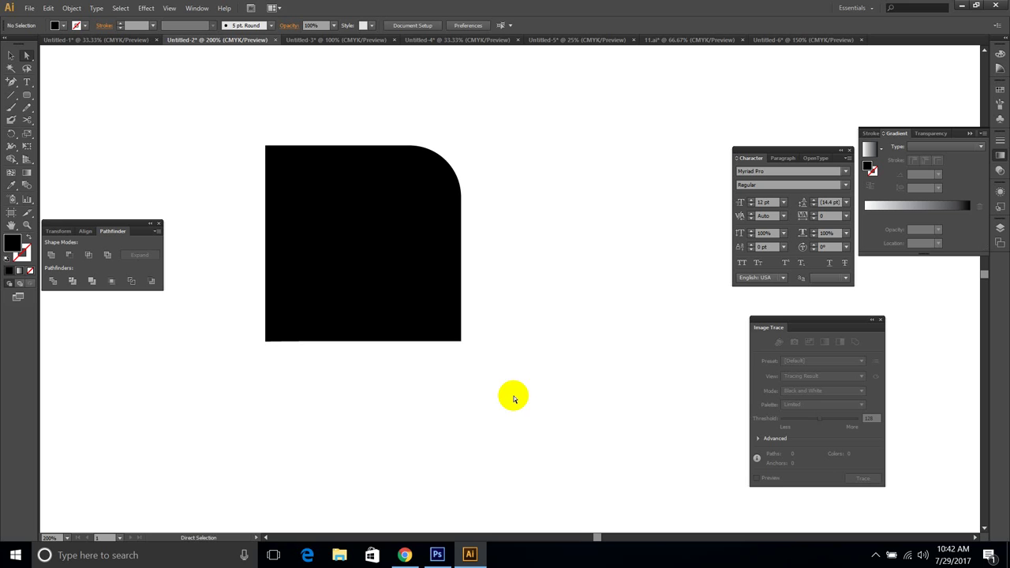
Step: Move the one-rounded-corner square close to the artboard's upper-left corner
scroll(595, 372, down, 2)
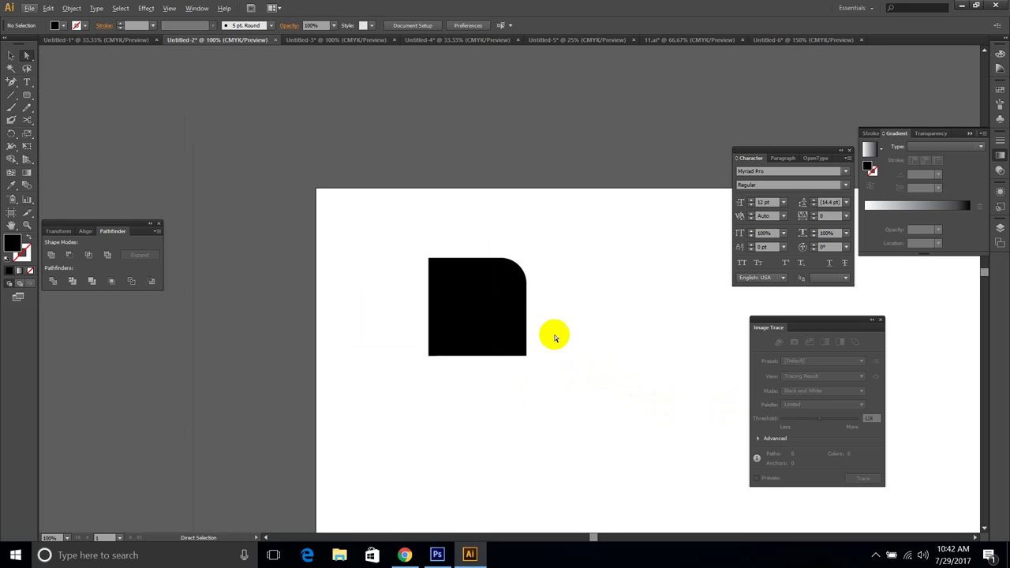
drag(506, 311, 465, 295)
drag(586, 354, 501, 304)
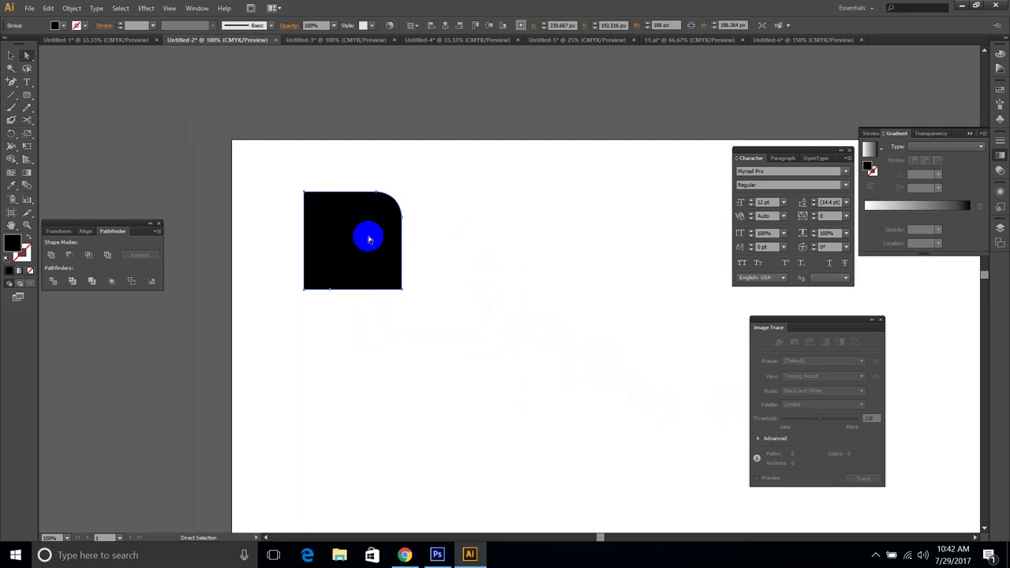
scroll(375, 236, up, 2)
scroll(437, 260, down, 3)
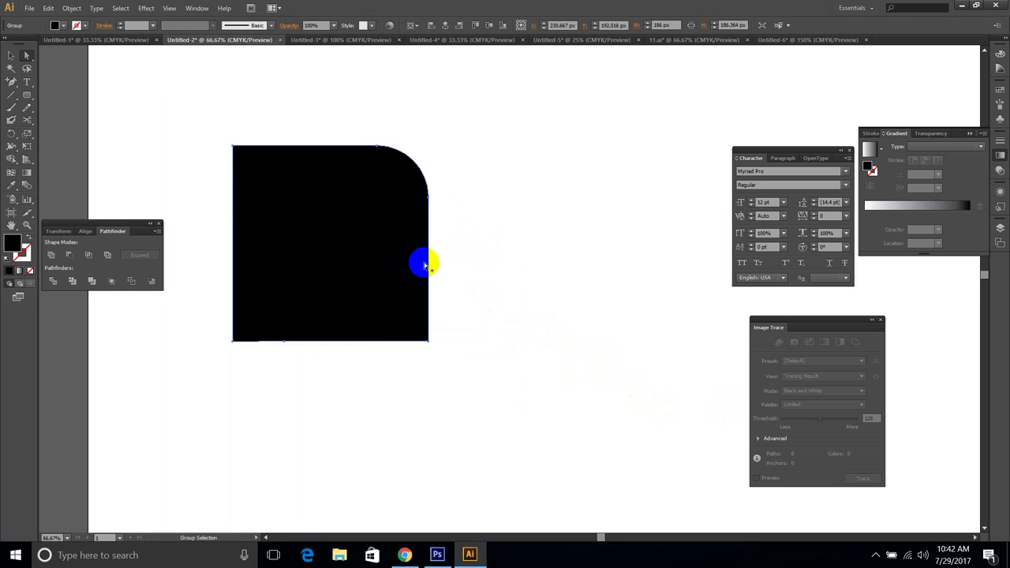
drag(419, 259, 405, 249)
drag(512, 313, 343, 234)
scroll(293, 227, down, 1)
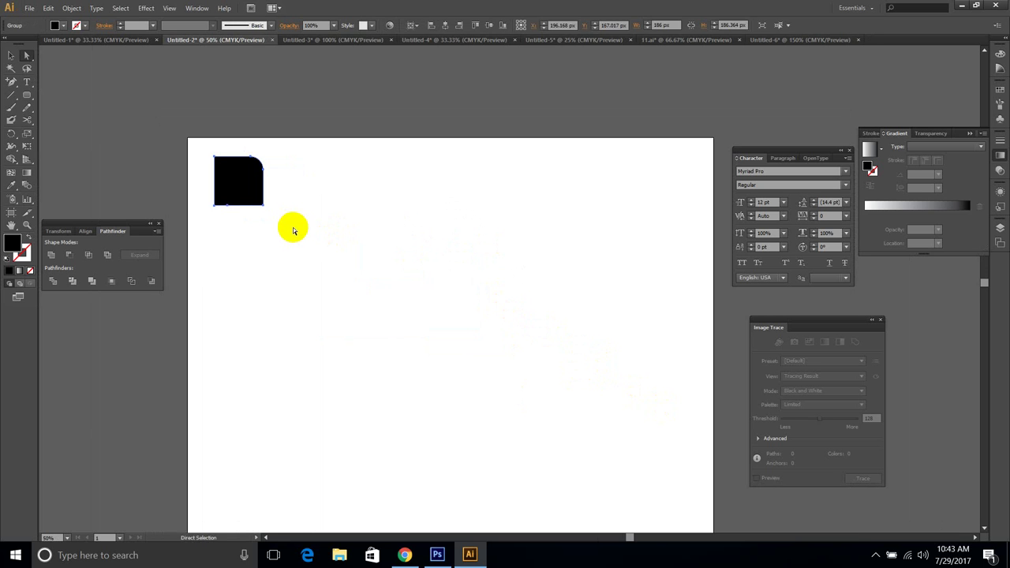
Step: Scale the square up proportionally to about 228 by 228 px
key(v)
click(299, 236)
click(251, 198)
drag(264, 206, 274, 219)
click(314, 269)
drag(299, 283, 281, 258)
Step: Duplicate the square to its right and repeat the copy five times to form a row of seven
drag(219, 182, 280, 176)
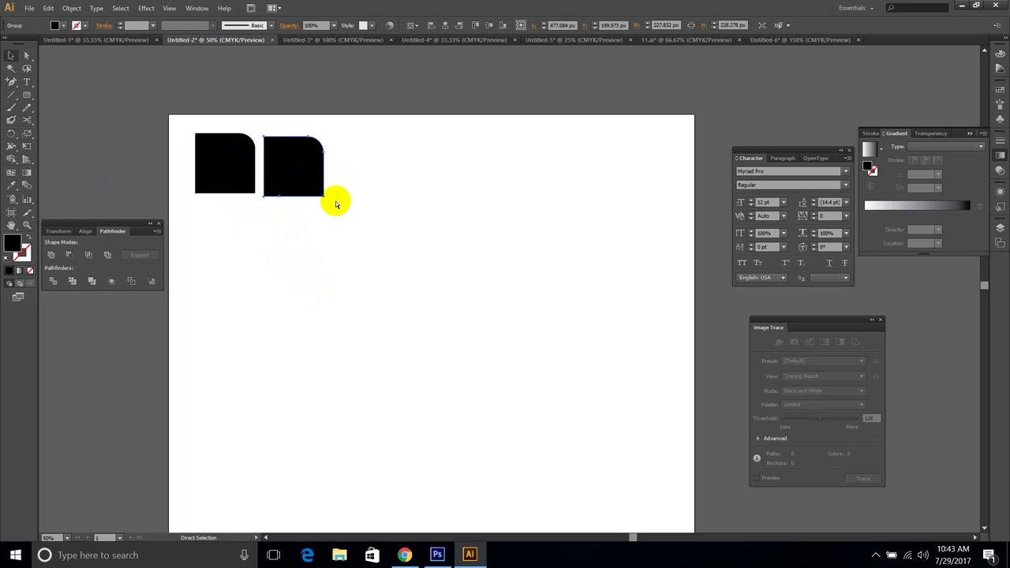
key(ctrl+d)
key(ctrl+d)
key(ctrl+d)
key(ctrl+d)
key(ctrl+d)
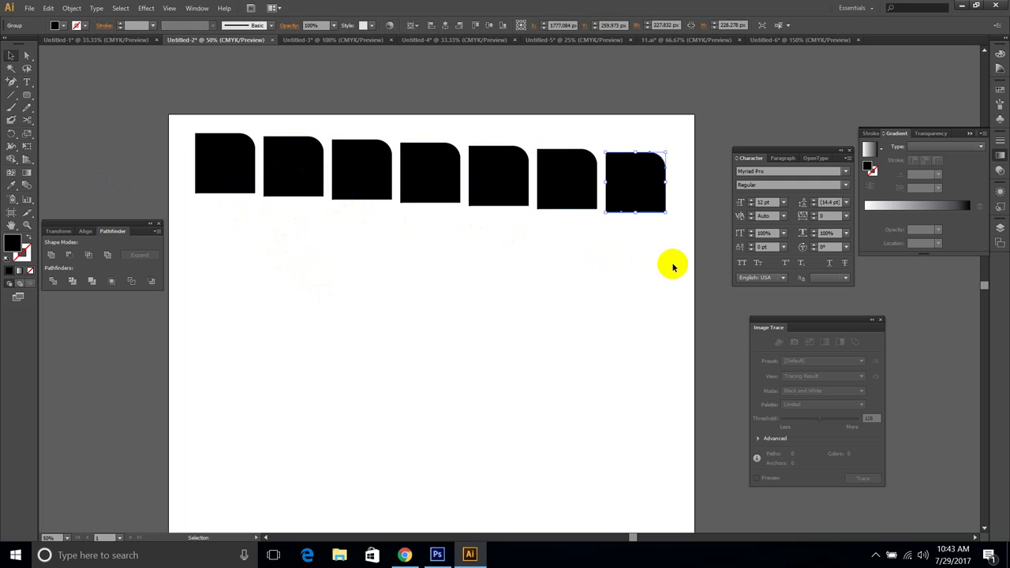
Step: Align the bottom edges of all seven squares, using the first square as the key object
drag(667, 267, 228, 151)
click(228, 150)
click(533, 28)
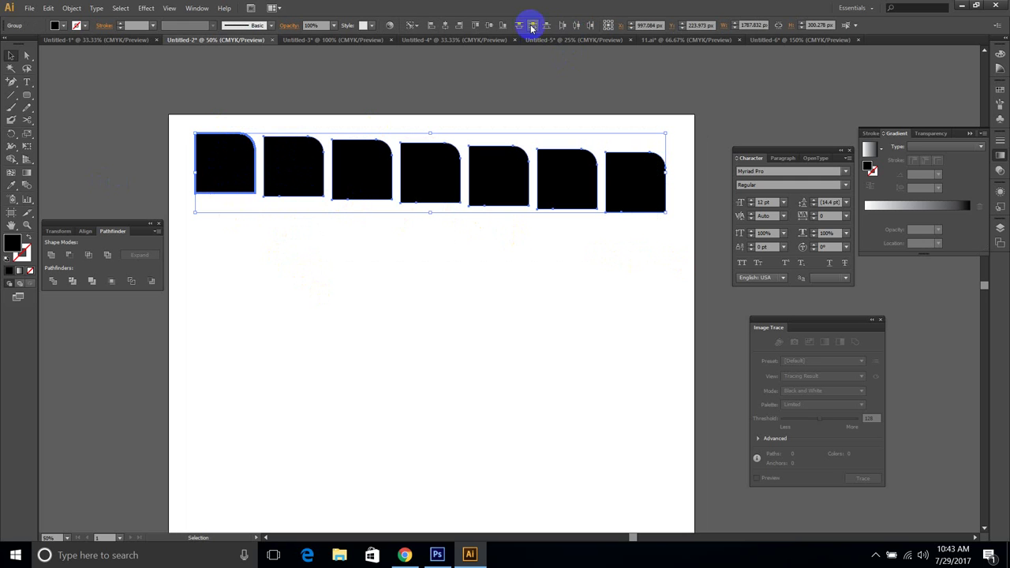
click(506, 24)
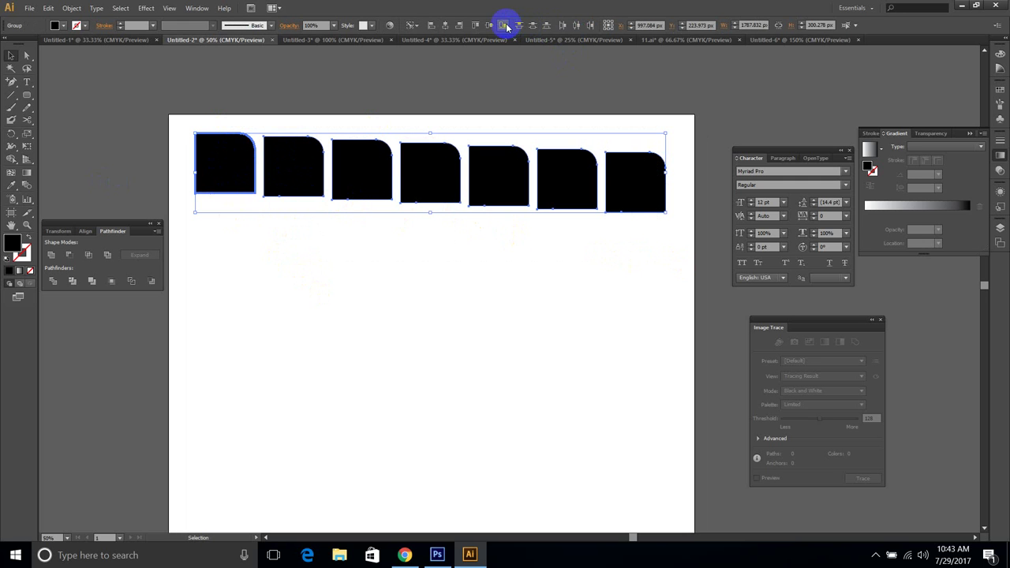
click(559, 270)
Step: Duplicate the row of seven squares downward and repeat the copy twice to make four rows
drag(672, 237, 231, 307)
key(ctrl+z)
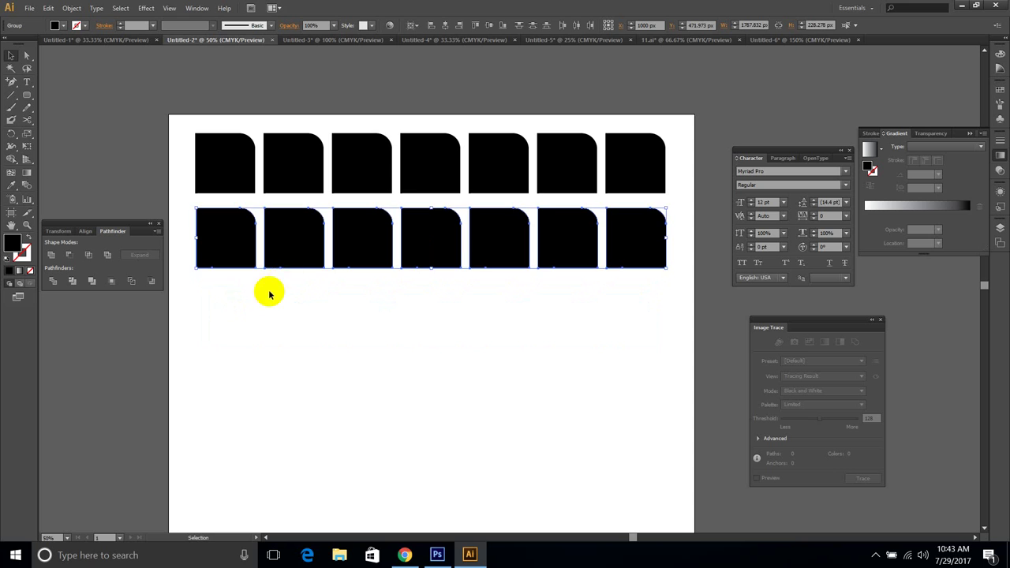
key(ctrl+z)
drag(222, 188, 222, 265)
key(ctrl+d)
key(ctrl+d)
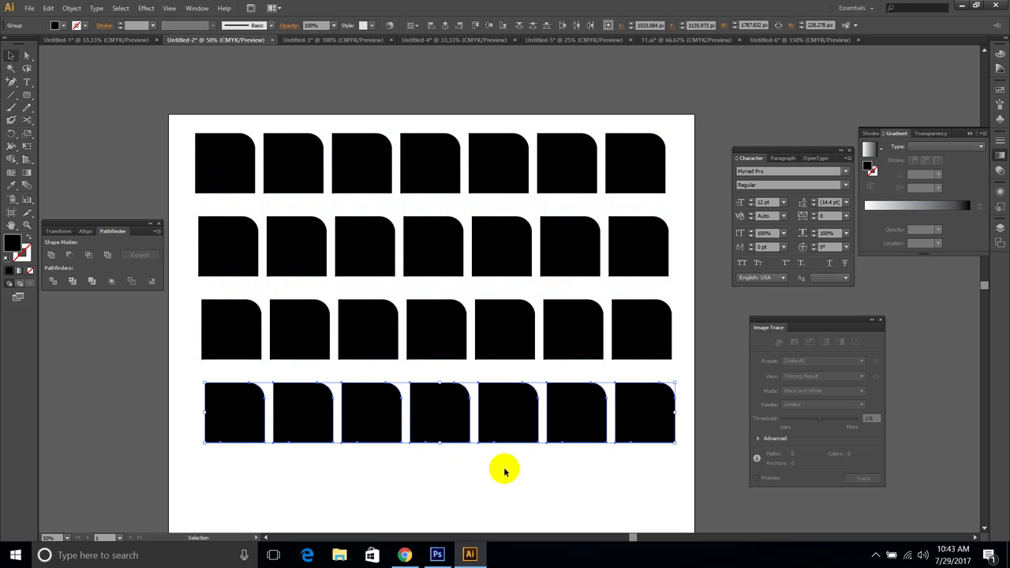
click(500, 469)
Step: Draw a narrow vertical black rectangle about 32 by 290 px beside the first square of the upper row
scroll(541, 465, down, 2)
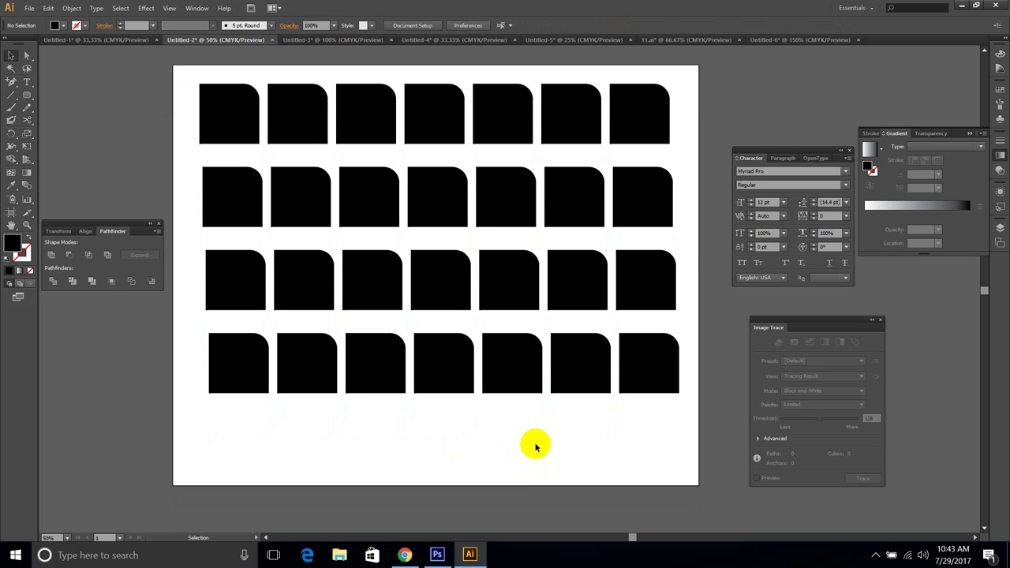
scroll(292, 128, up, 3)
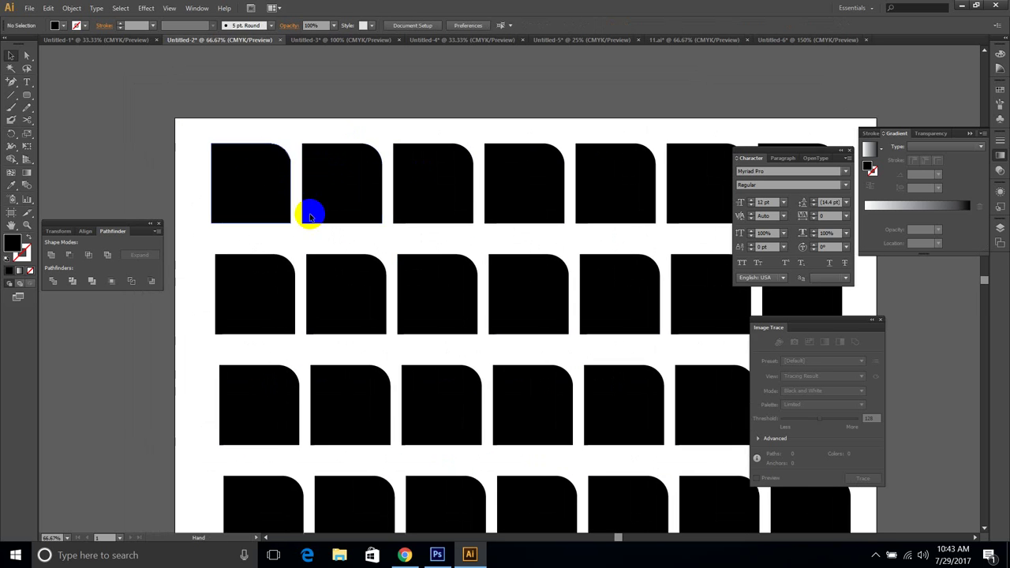
scroll(309, 224, up, 3)
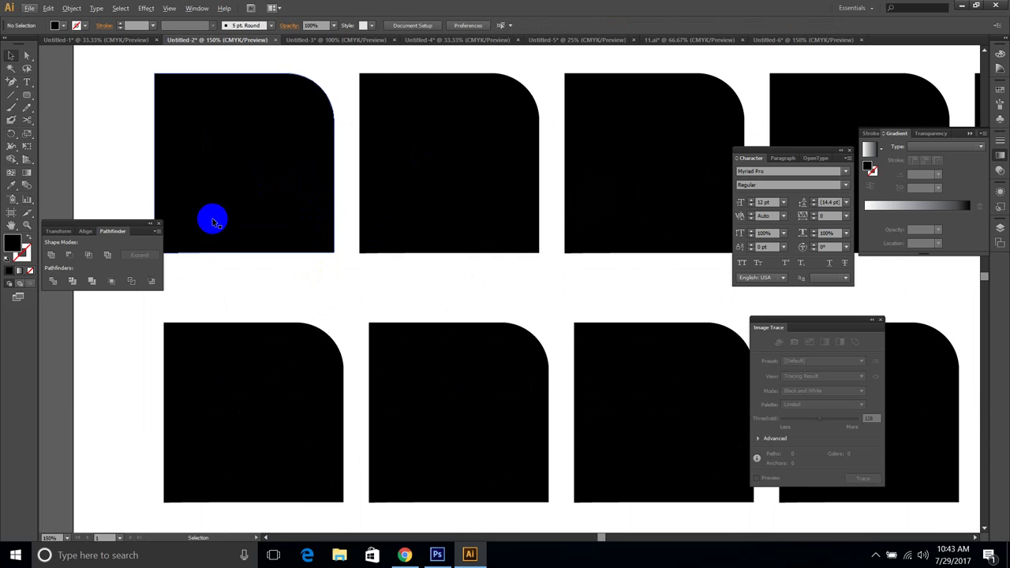
mouse_move(26, 93)
mouse_down()
mouse_move(354, 131)
mouse_move(381, 272)
mouse_move(363, 323)
mouse_move(345, 295)
mouse_move(381, 266)
mouse_move(378, 329)
mouse_move(380, 314)
mouse_up()
click(13, 56)
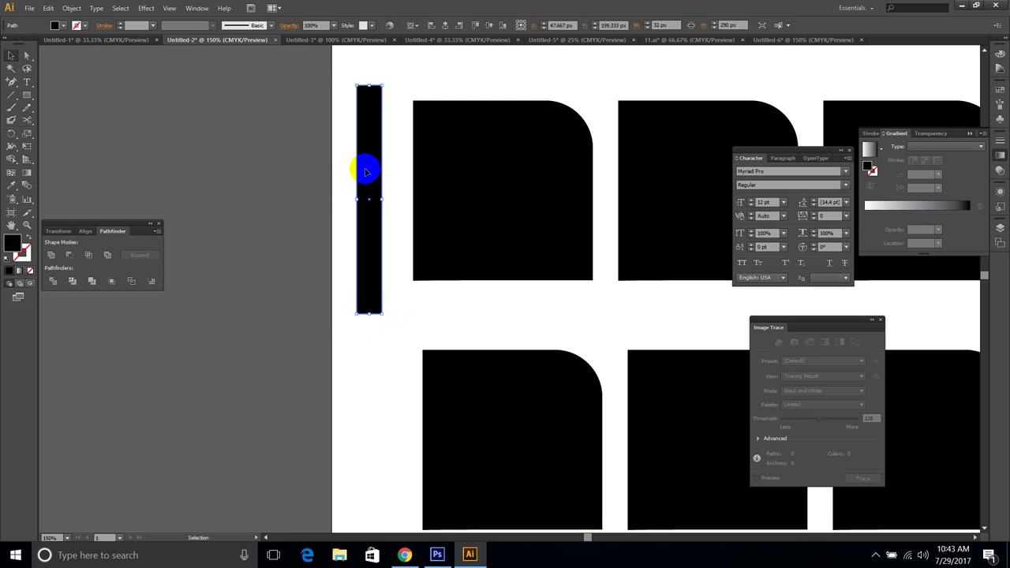
Step: Duplicate the narrow black bar, rotate the copy to horizontal across the original, and place both bars outside the artboard
drag(366, 169, 282, 176)
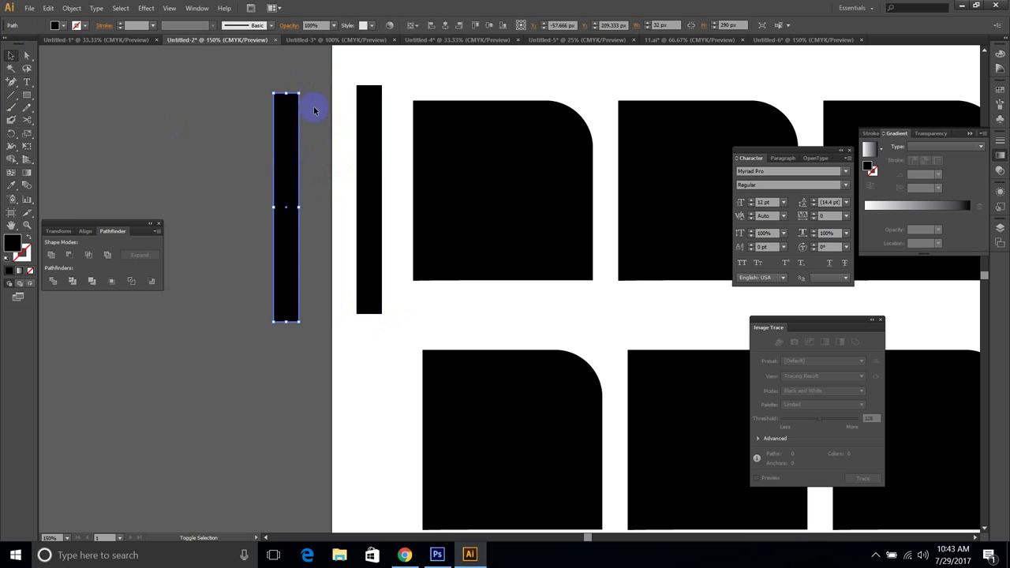
drag(303, 92, 356, 244)
scroll(389, 278, down, 2)
drag(389, 278, 182, 135)
scroll(294, 155, down, 1)
scroll(296, 172, down, 2)
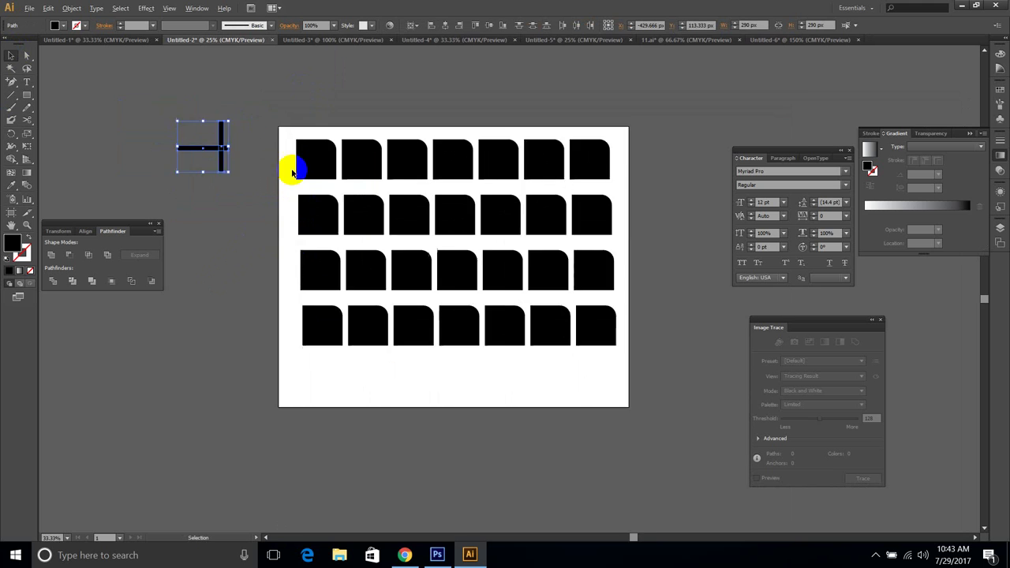
Step: Select the entire grid of squares and cut it from the artboard
drag(481, 320, 438, 284)
drag(527, 309, 243, 122)
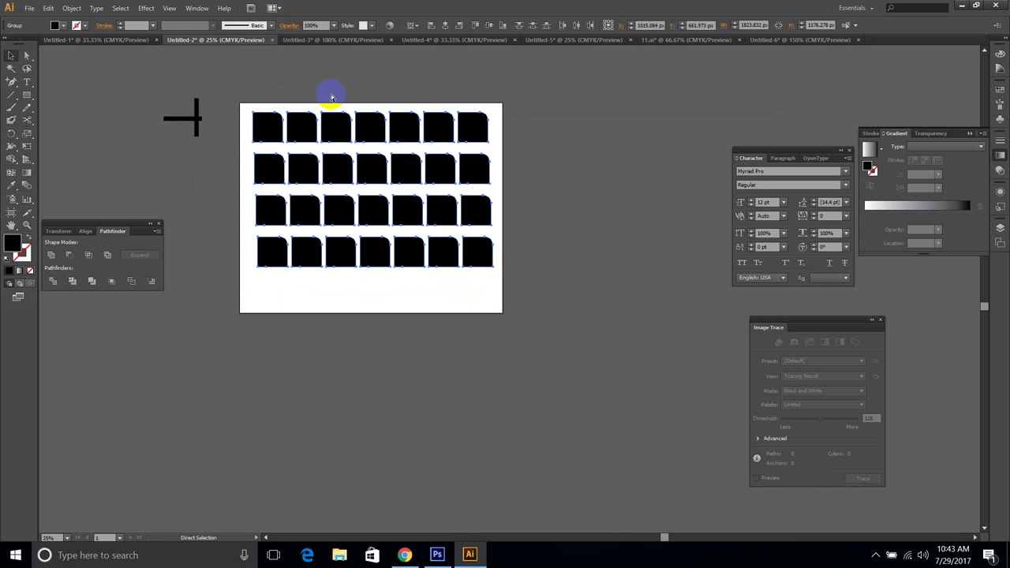
key(Delete)
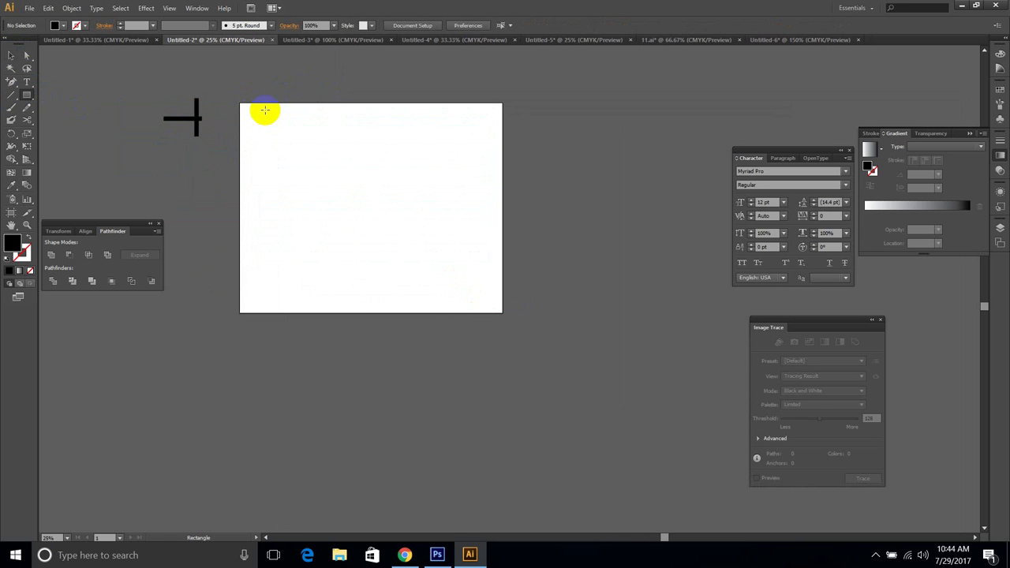
Step: Draw a black rectangle of about 1992 by 1608 px over the empty artboard
drag(240, 102, 501, 313)
scroll(319, 71, up, 2)
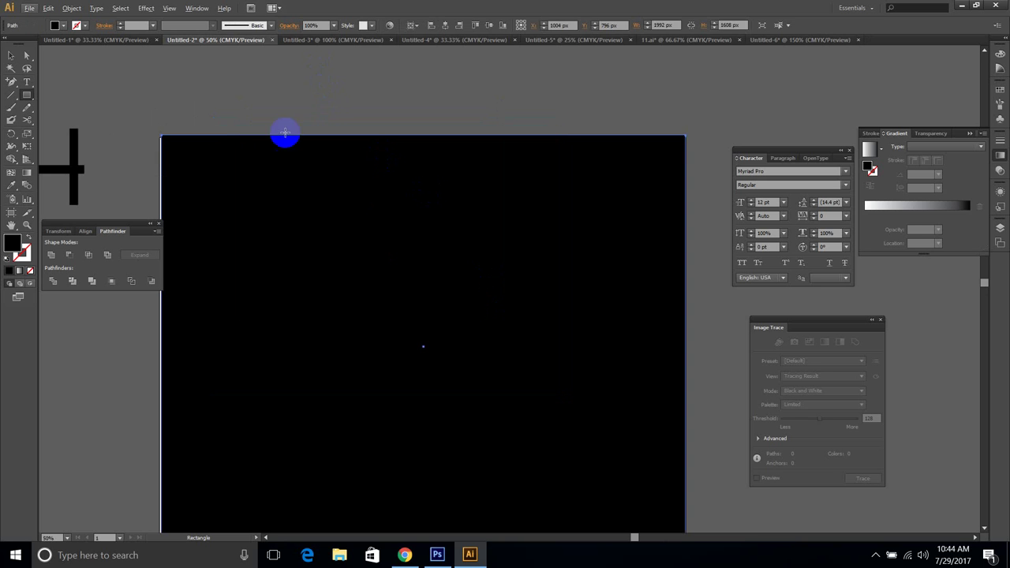
key(alt+v)
click(491, 92)
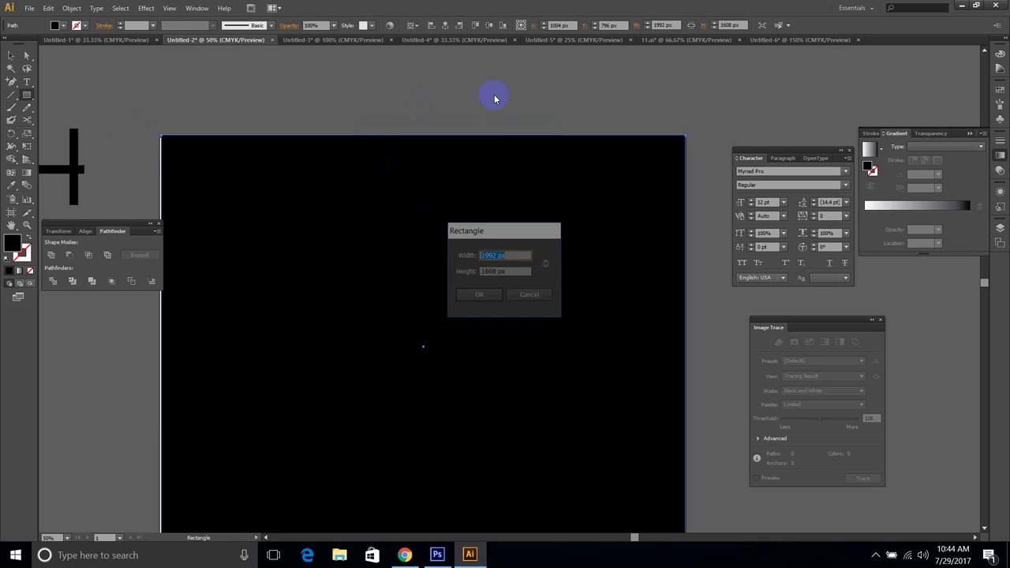
click(530, 295)
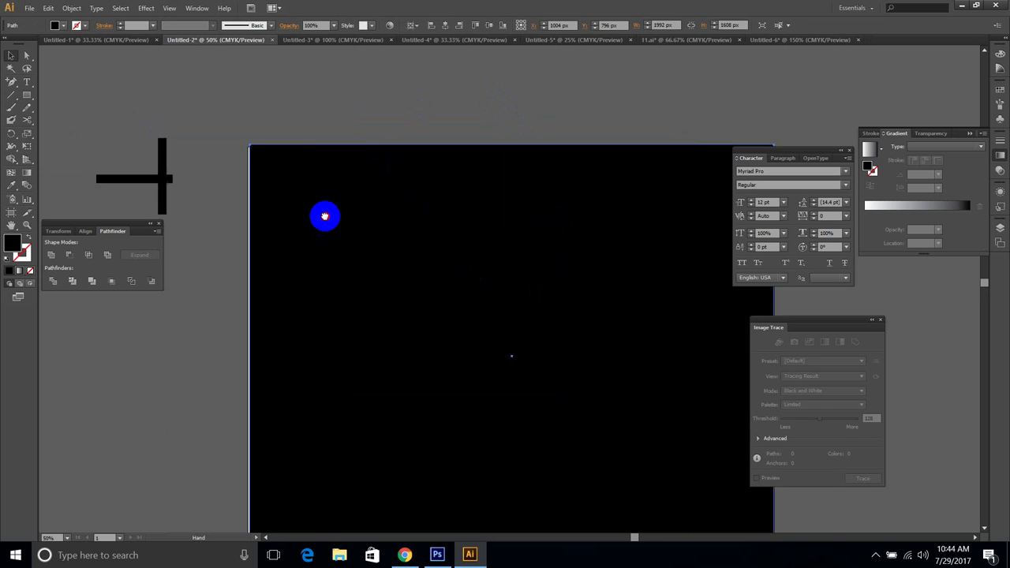
Step: Resize the black rectangle to 2000 by 1600 px so its edges match the artboard
key(super)
key(super)
scroll(319, 212, up, 3)
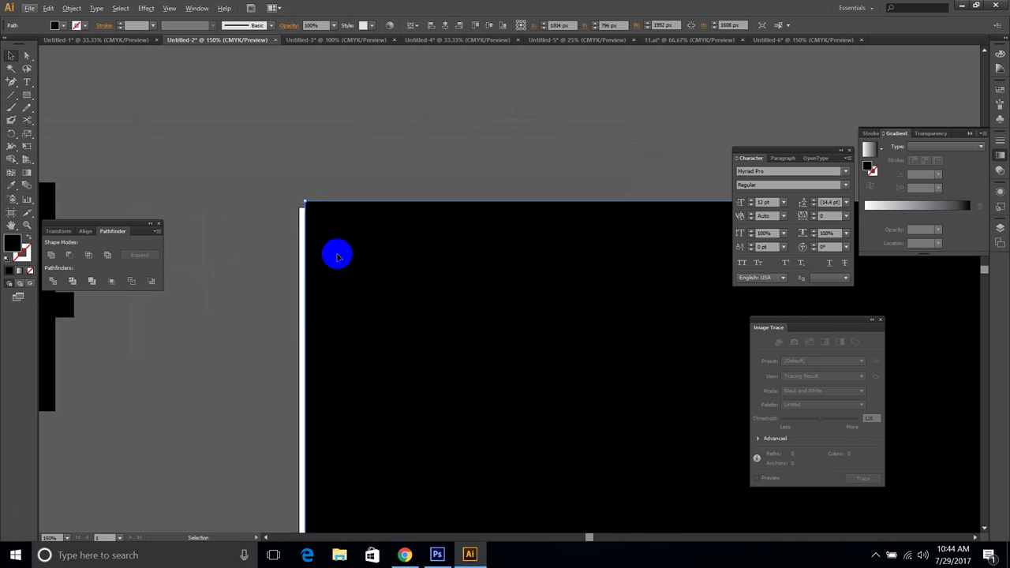
mouse_move(305, 200)
mouse_down()
mouse_move(293, 209)
mouse_move(301, 207)
mouse_up()
click(433, 296)
scroll(466, 293, down, 3)
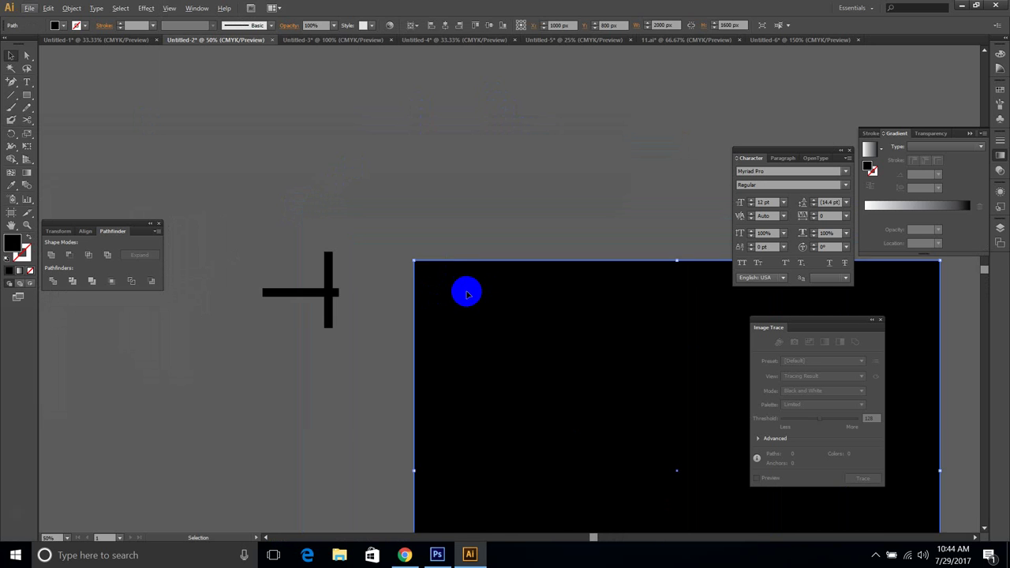
Step: Paste the cut grid of squares back at its original position in front of the black background
key(ctrl+shift+a)
mouse_move(551, 293)
mouse_down()
mouse_move(517, 290)
mouse_move(334, 203)
mouse_up()
scroll(356, 221, down, 2)
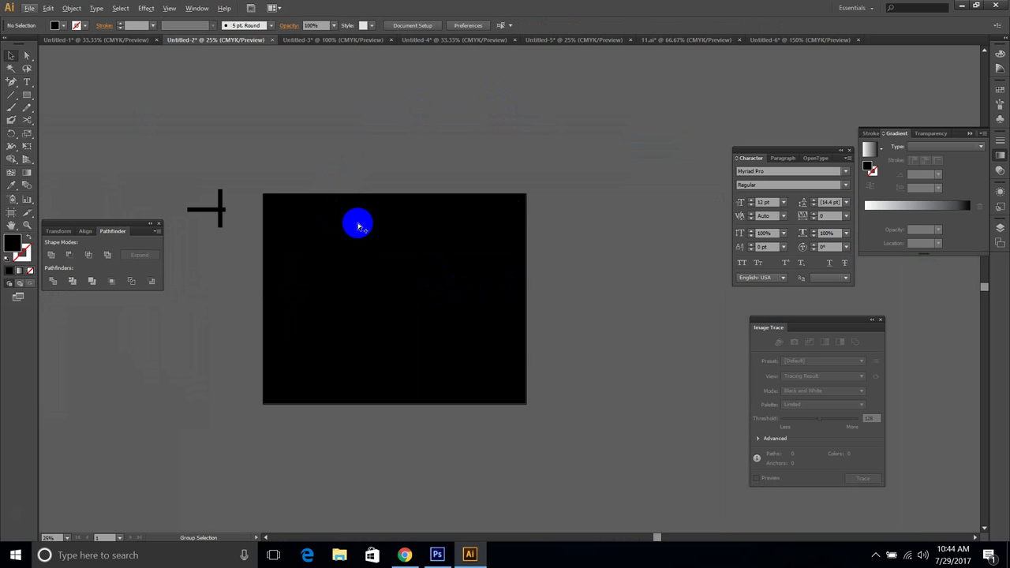
click(358, 227)
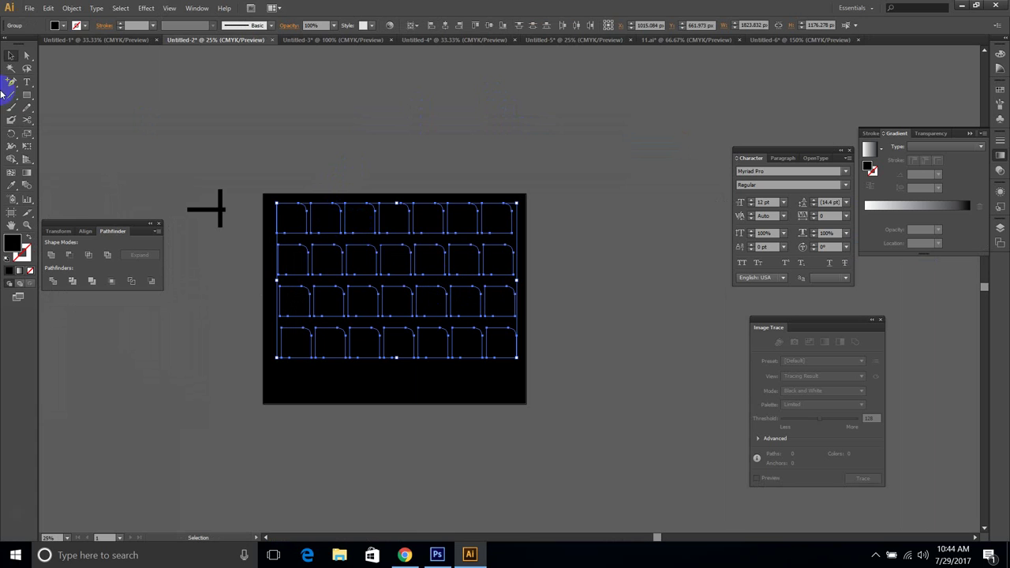
Step: Change the fill of all the grid squares to white
click(54, 26)
click(56, 27)
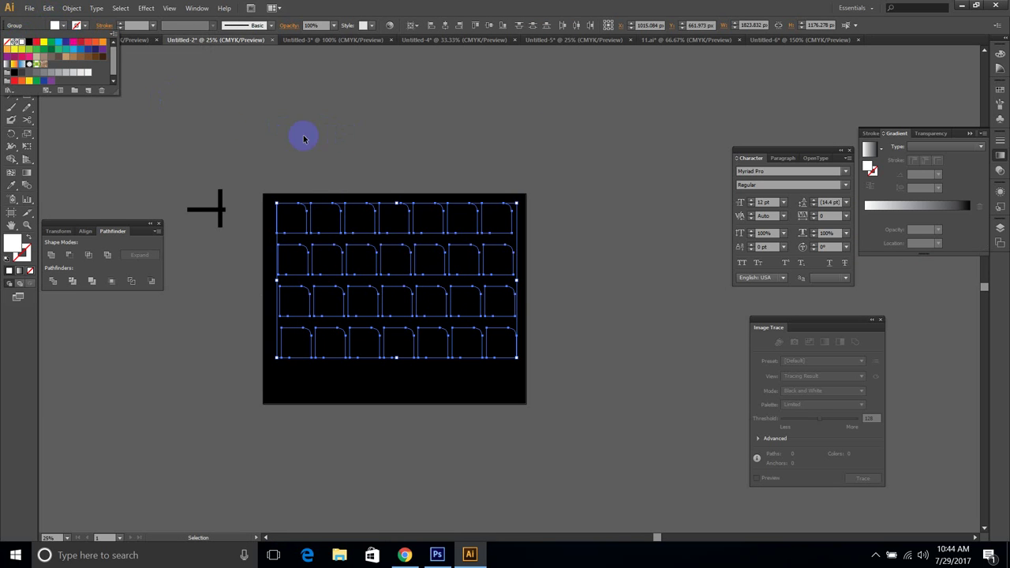
click(43, 41)
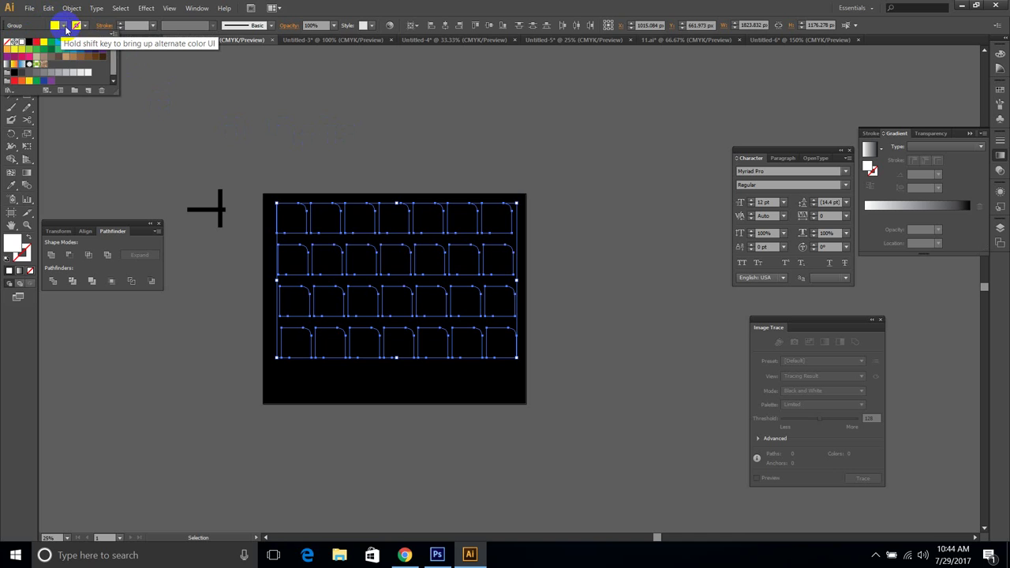
click(65, 26)
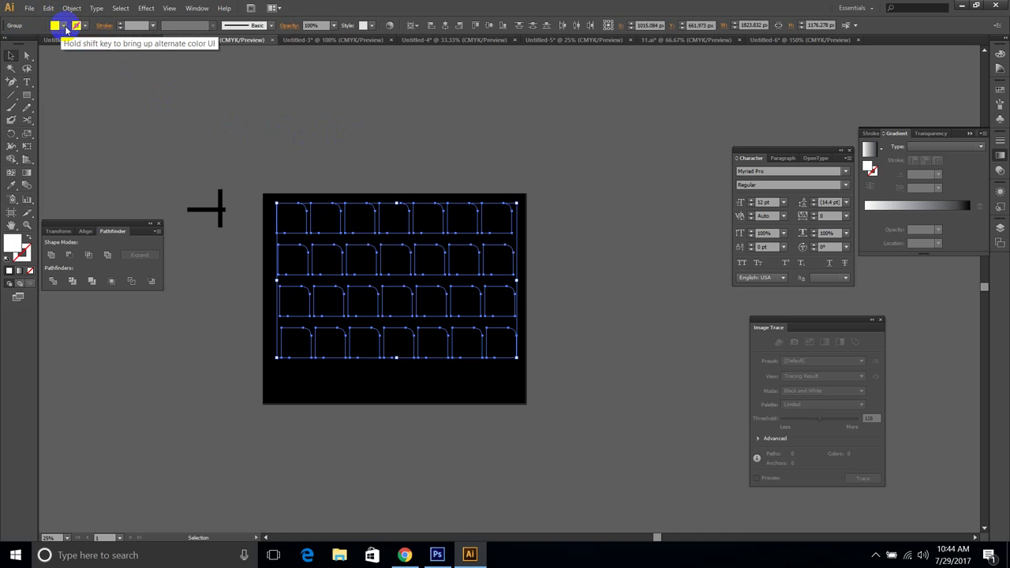
click(529, 142)
drag(541, 183, 534, 140)
drag(298, 196, 300, 195)
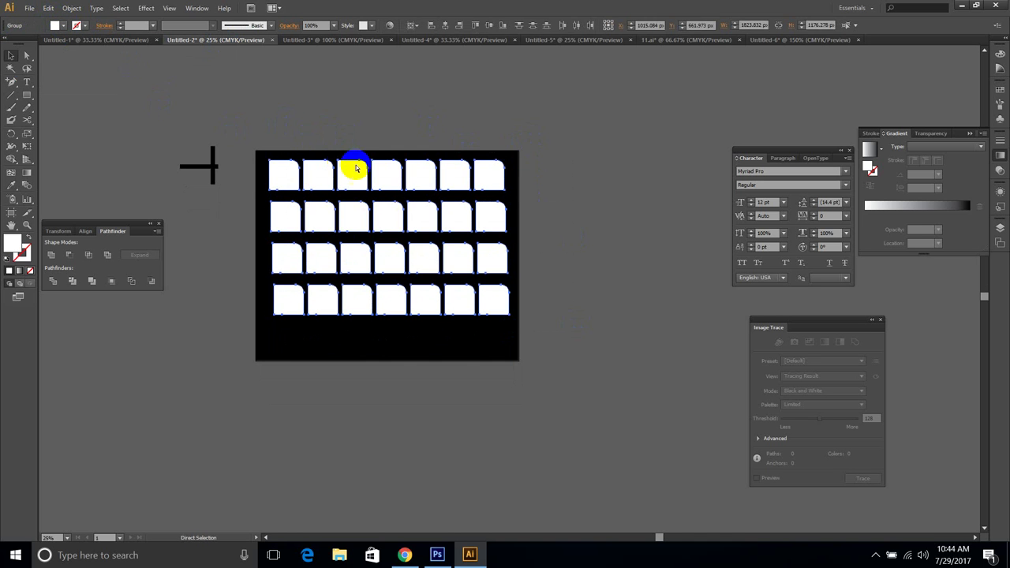
Step: Center the grid of white squares horizontally and vertically on the artboard and ungroup it
key(v)
click(448, 26)
click(488, 26)
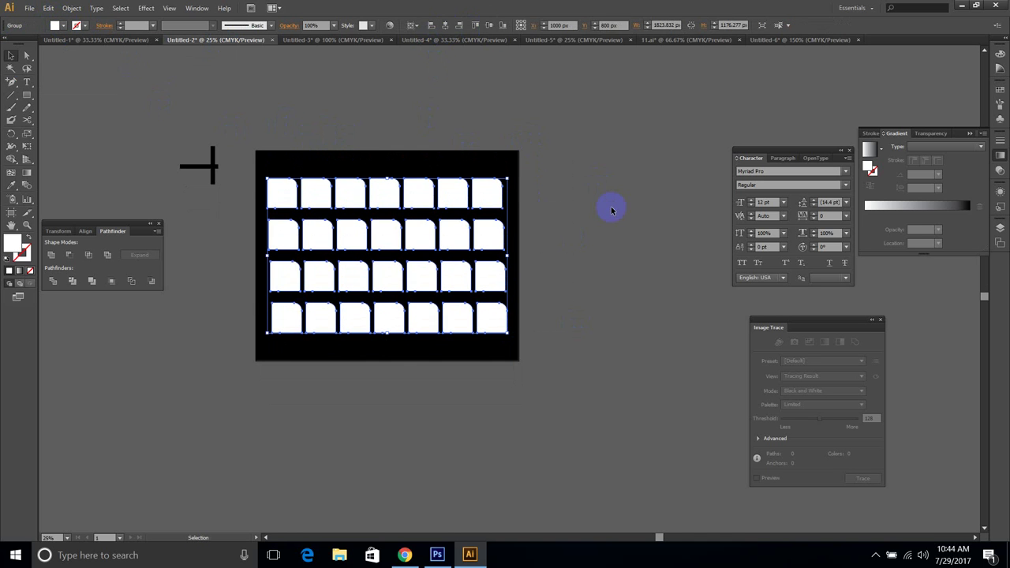
right_click(451, 226)
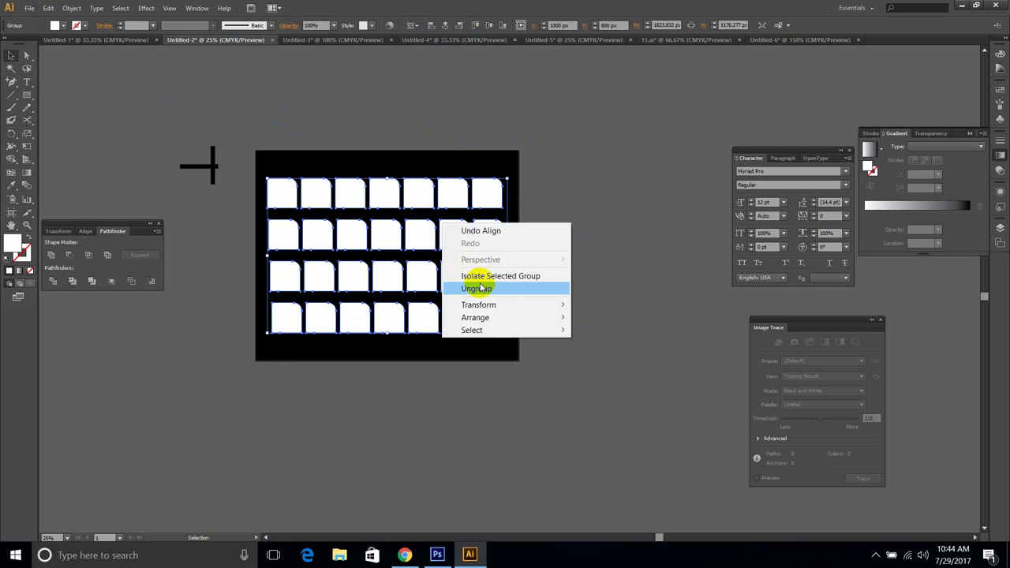
click(476, 286)
click(628, 302)
Step: Select the two crossed bars outside the artboard and fill them with red
drag(236, 202, 168, 126)
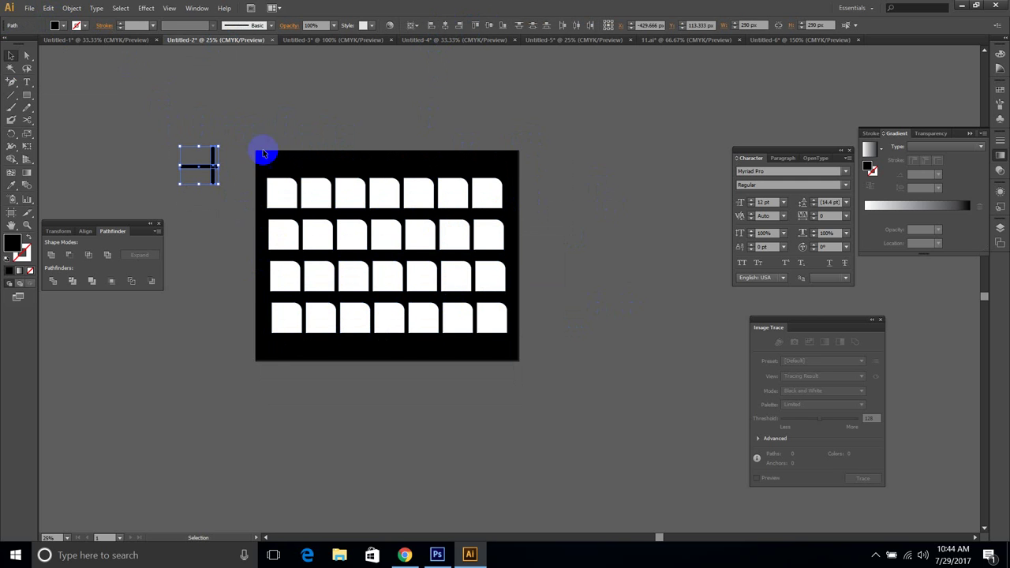
click(56, 25)
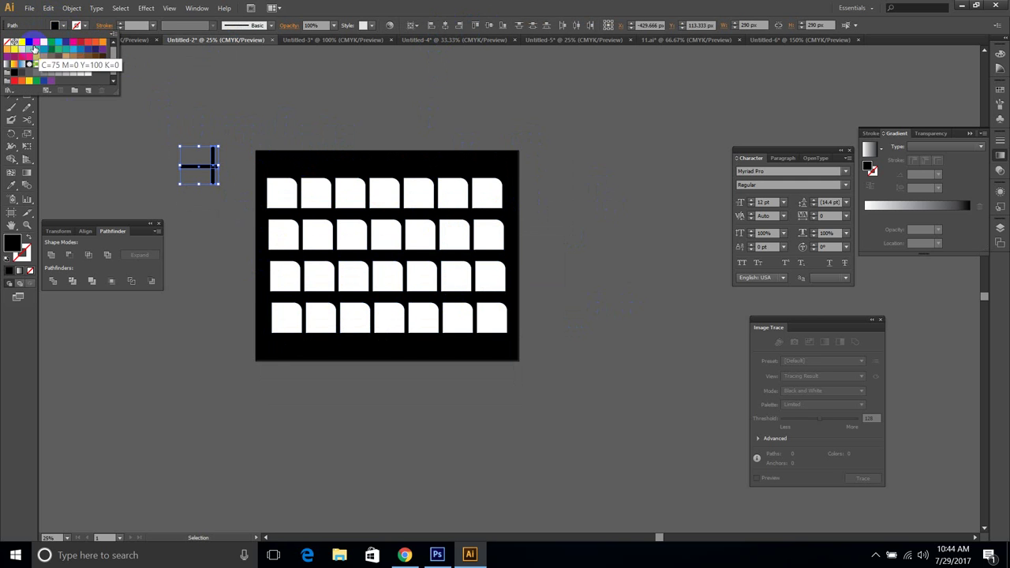
click(36, 42)
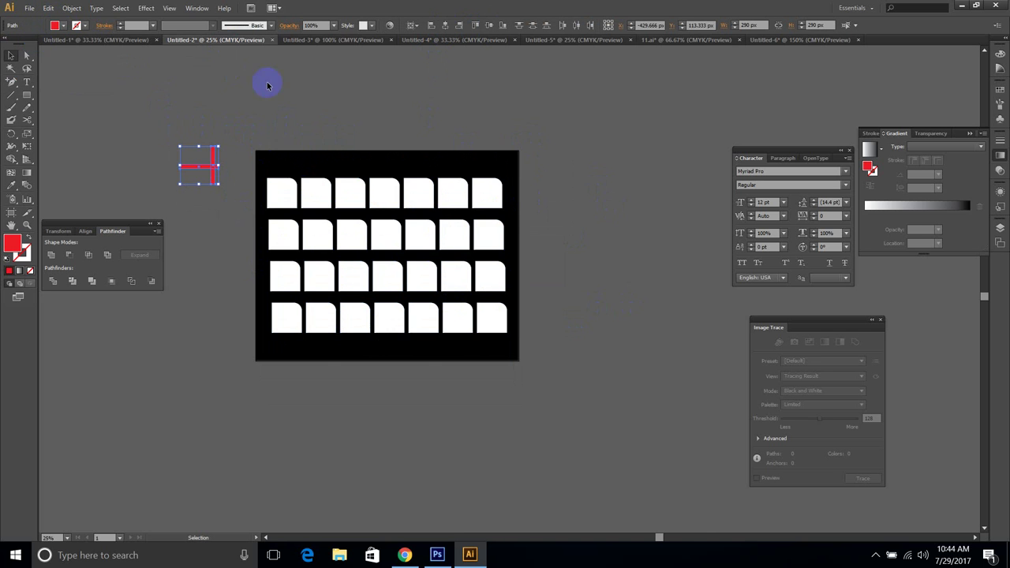
Step: Place the red crossed bars beside the first square, with duplicates near the artboard's upper-right and lower-right corners
drag(212, 163, 322, 181)
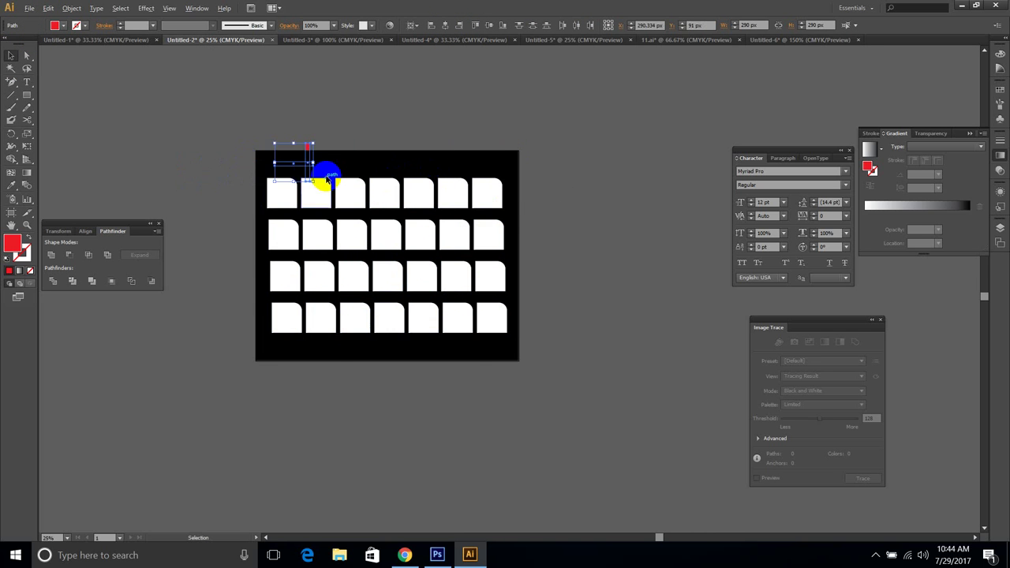
scroll(323, 180, up, 2)
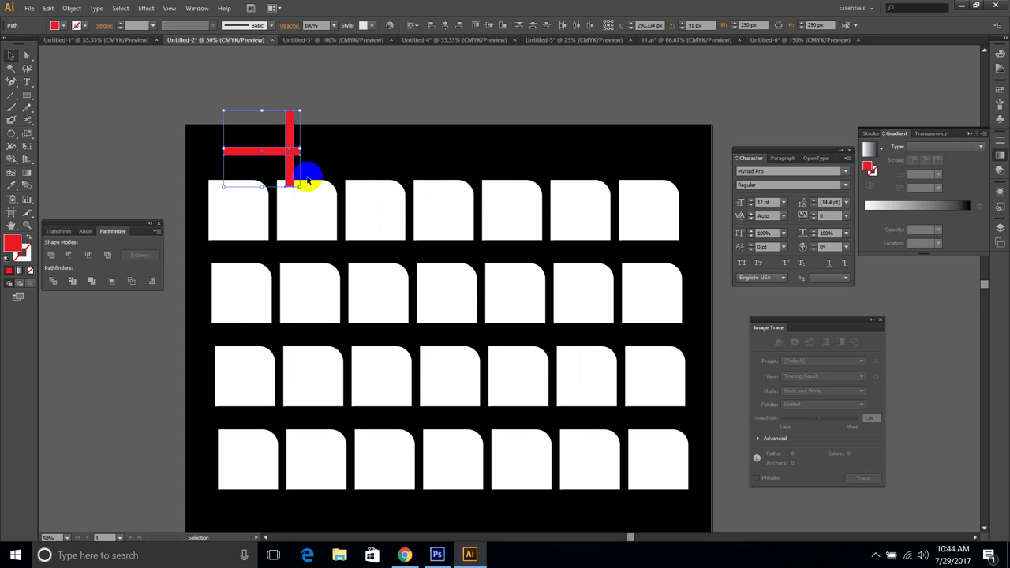
drag(288, 150, 700, 165)
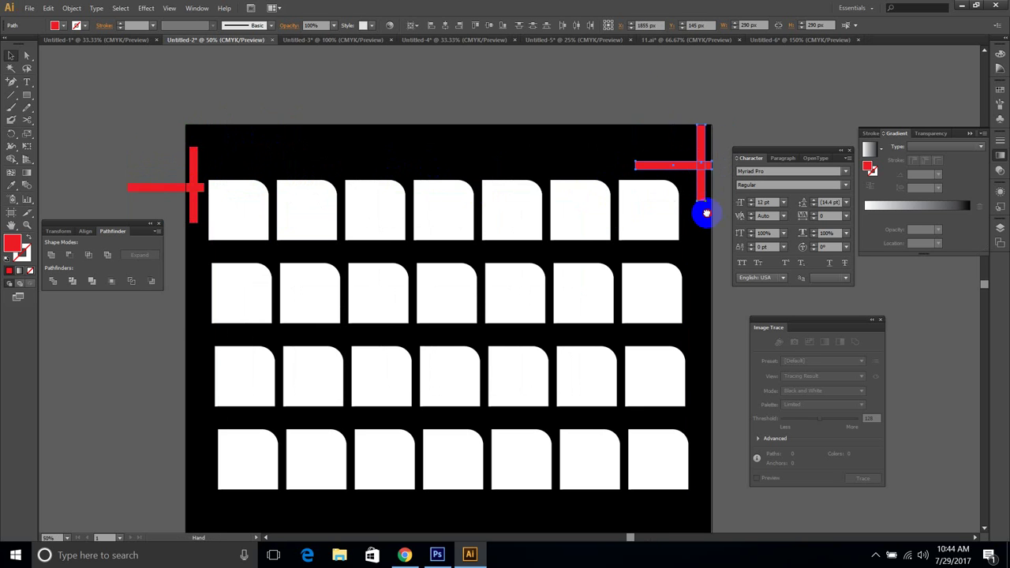
drag(707, 213, 665, 469)
click(726, 381)
Step: Center the vertical red bar on the first square and subtract it to split the square into two vertical parts
scroll(169, 130, up, 2)
drag(95, 162, 233, 178)
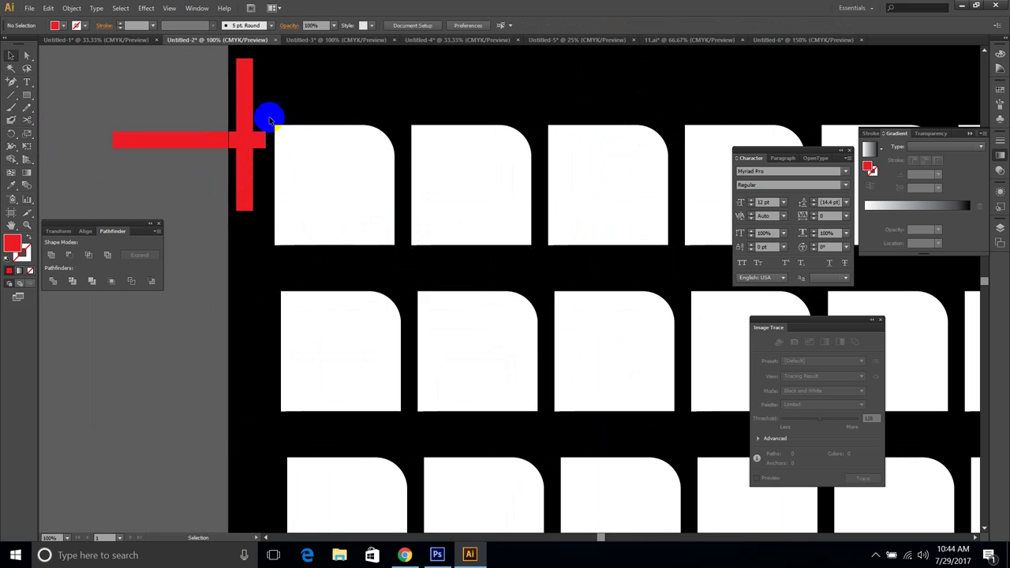
drag(247, 96, 337, 139)
drag(377, 281, 269, 81)
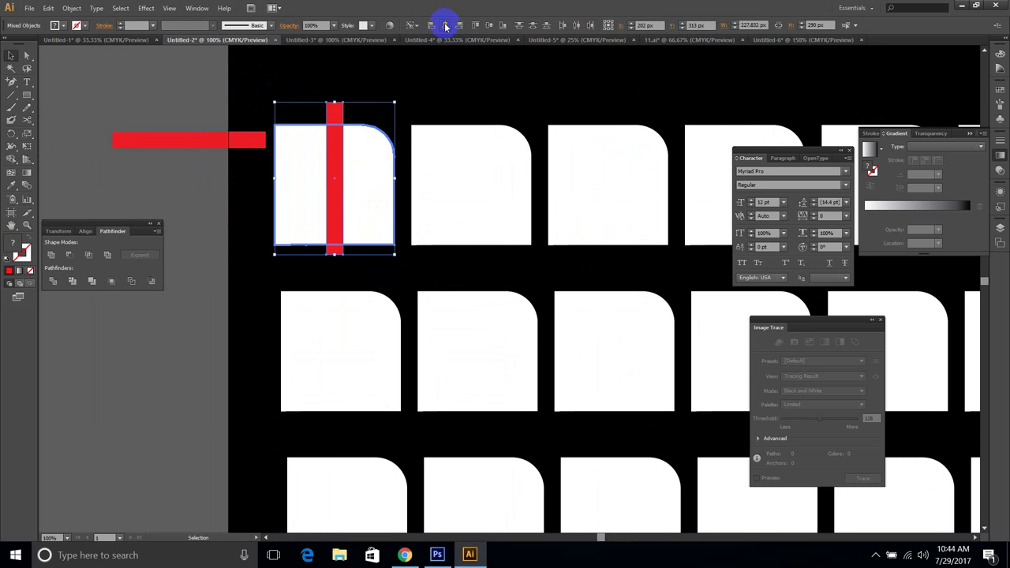
click(69, 255)
scroll(371, 270, right, 2)
click(372, 270)
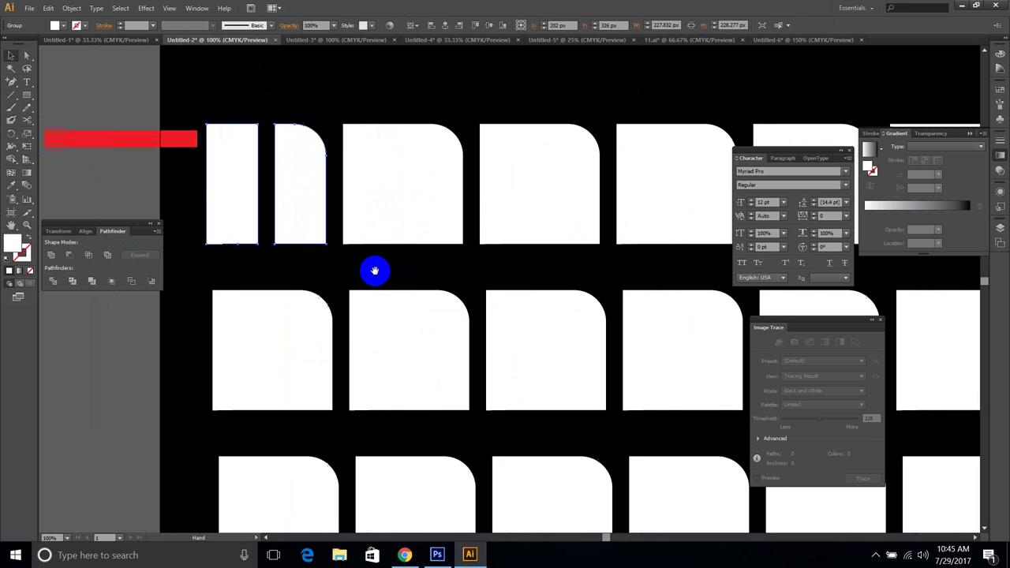
drag(162, 142, 486, 187)
key(ctrl+z)
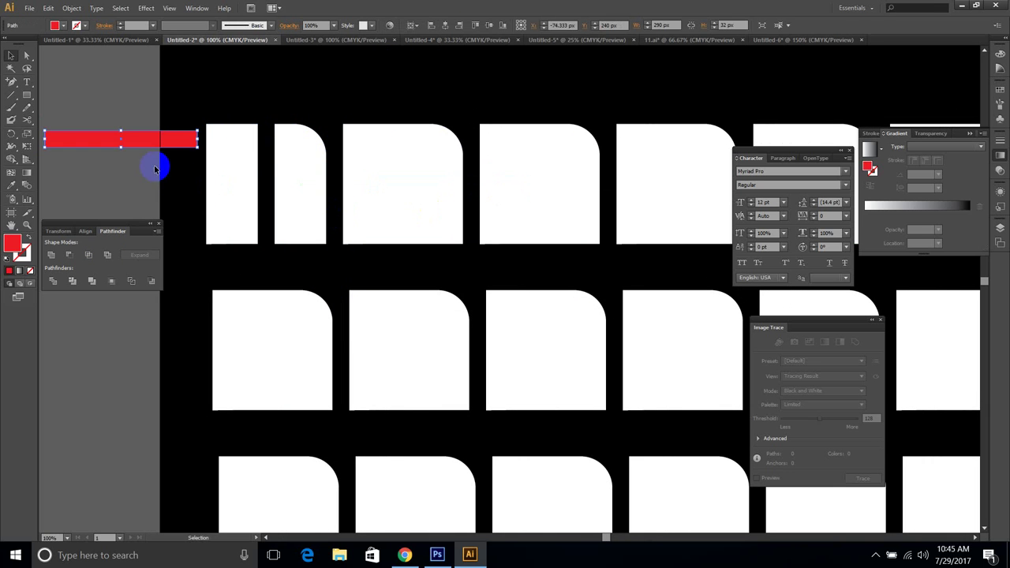
key(ctrl+z)
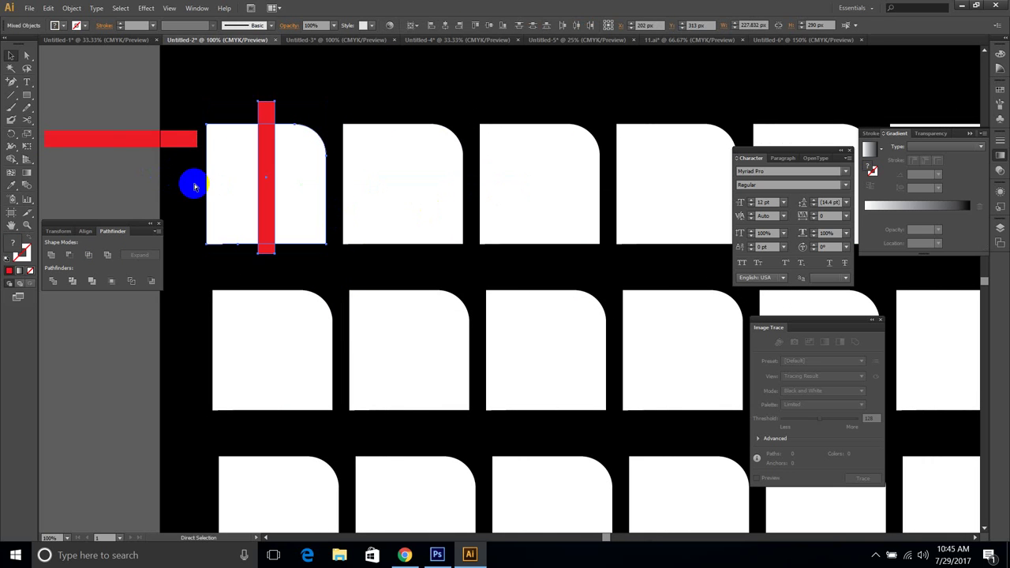
key(ctrl+shift+z)
Step: Place one vertical and one horizontal red bar so they cross over the second square of the first row
scroll(143, 150, down, 3)
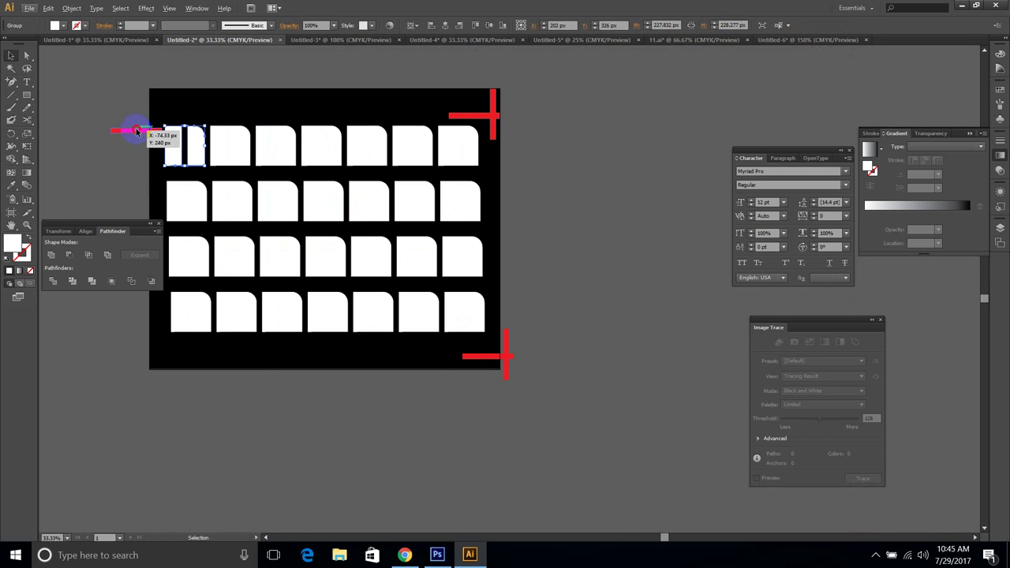
drag(136, 132, 432, 137)
scroll(242, 147, up, 4)
scroll(277, 150, down, 2)
drag(429, 90, 317, 92)
drag(346, 97, 285, 64)
drag(324, 81, 198, 153)
click(546, 81)
scroll(266, 151, up, 3)
drag(213, 154, 248, 155)
drag(391, 162, 499, 211)
click(446, 303)
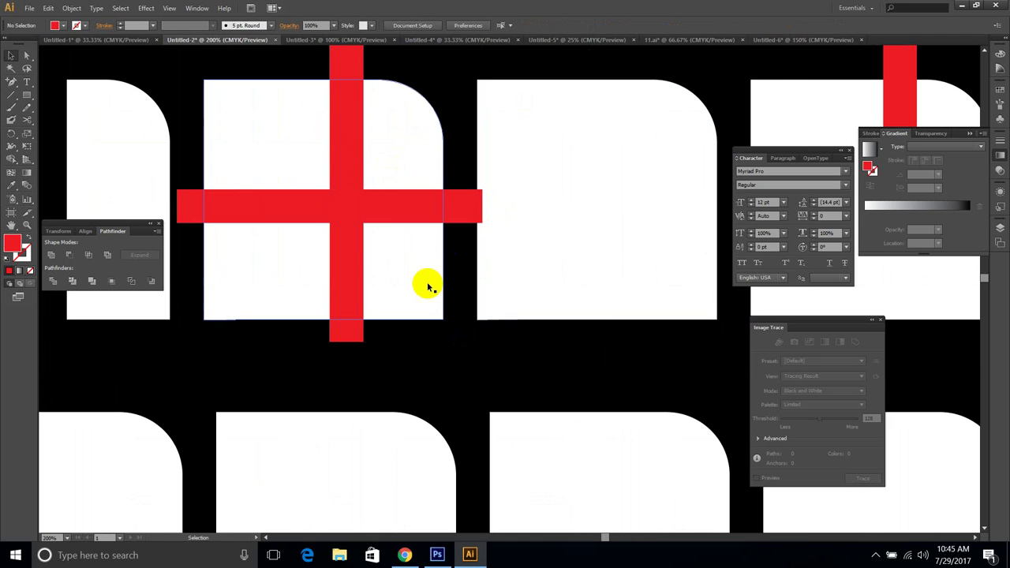
Step: Shift the second square's vertical bar to the left and extend the horizontal bar rightward from it past the square
drag(387, 208, 493, 167)
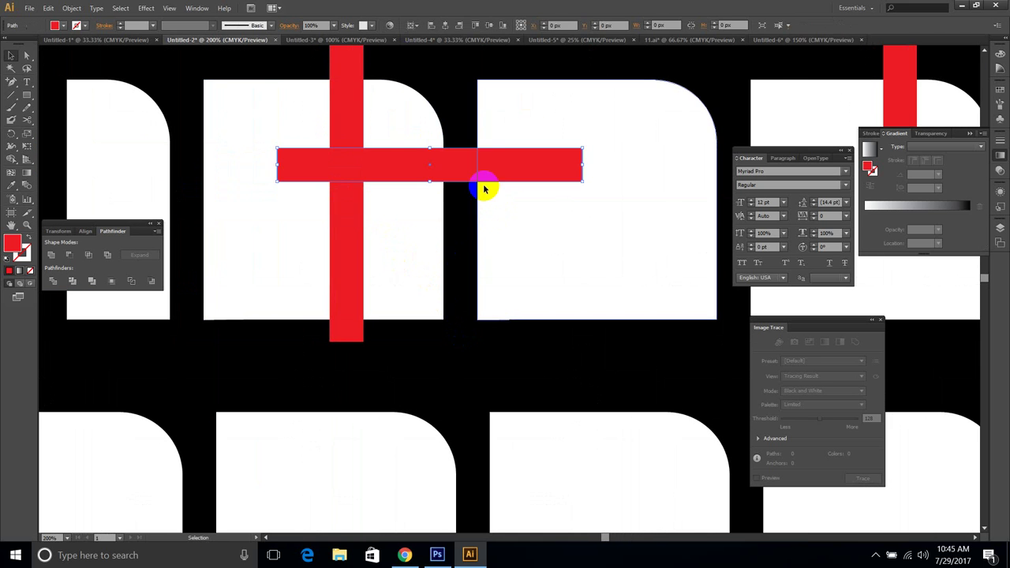
drag(349, 232, 300, 236)
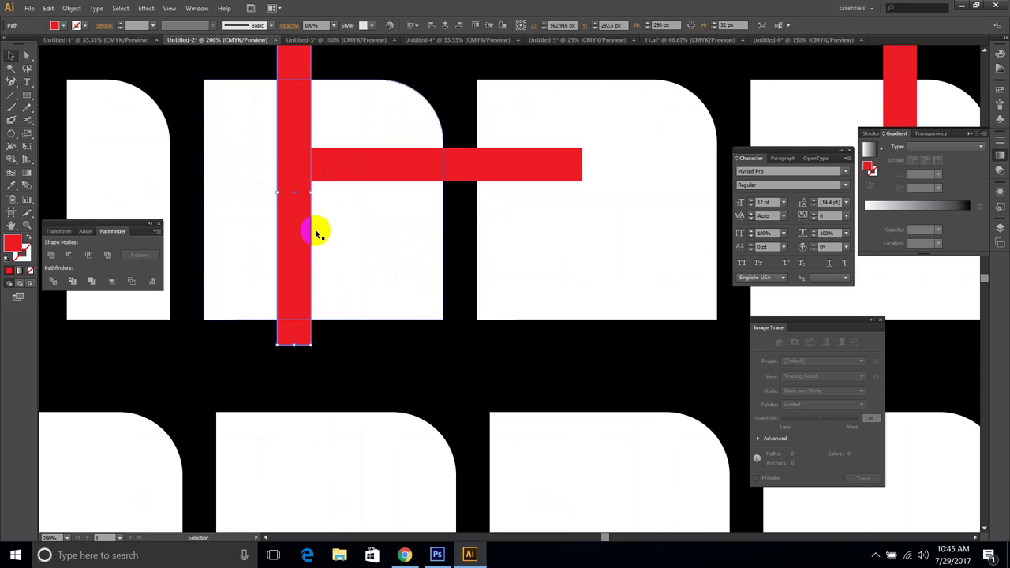
drag(413, 167, 421, 250)
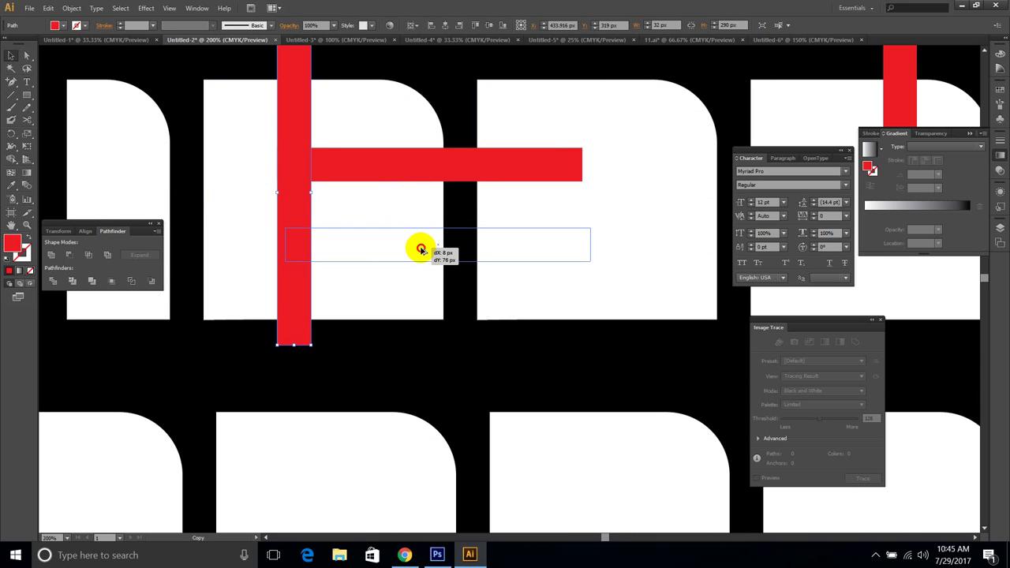
drag(420, 250, 422, 250)
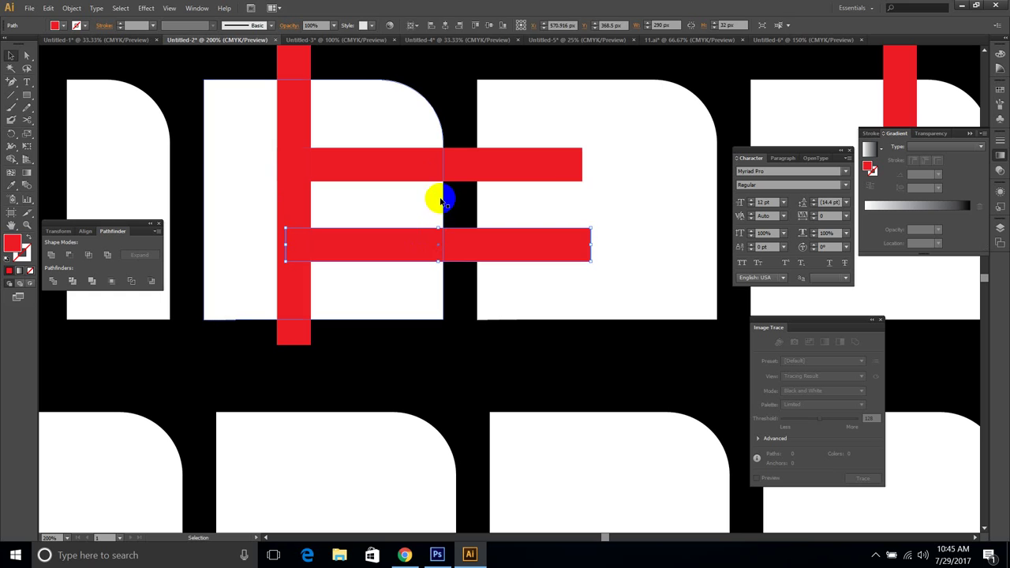
key(Delete)
Step: Move the horizontal red bar down on the second square and center it vertically against the square
drag(433, 164, 444, 213)
drag(431, 337, 365, 142)
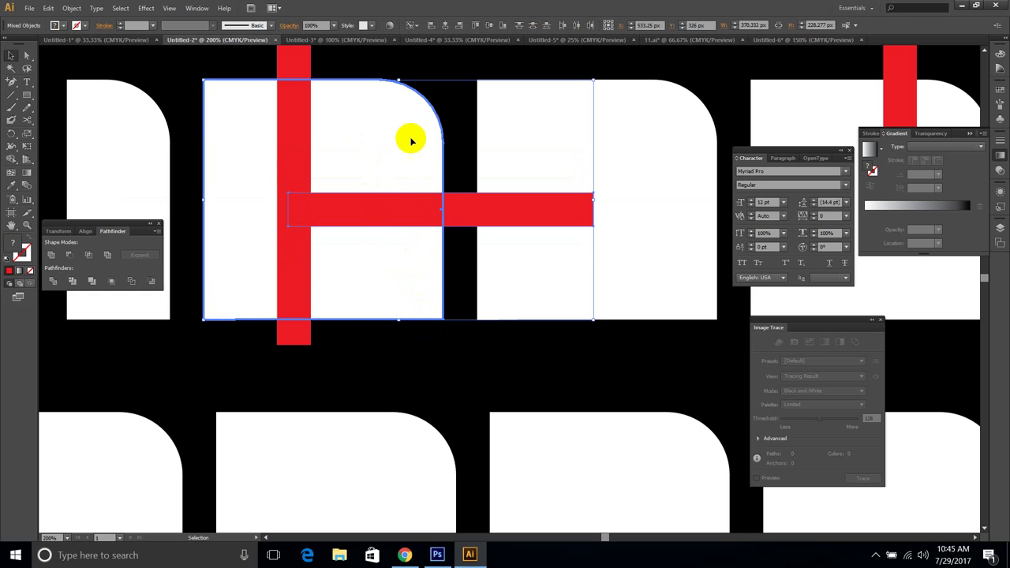
click(488, 26)
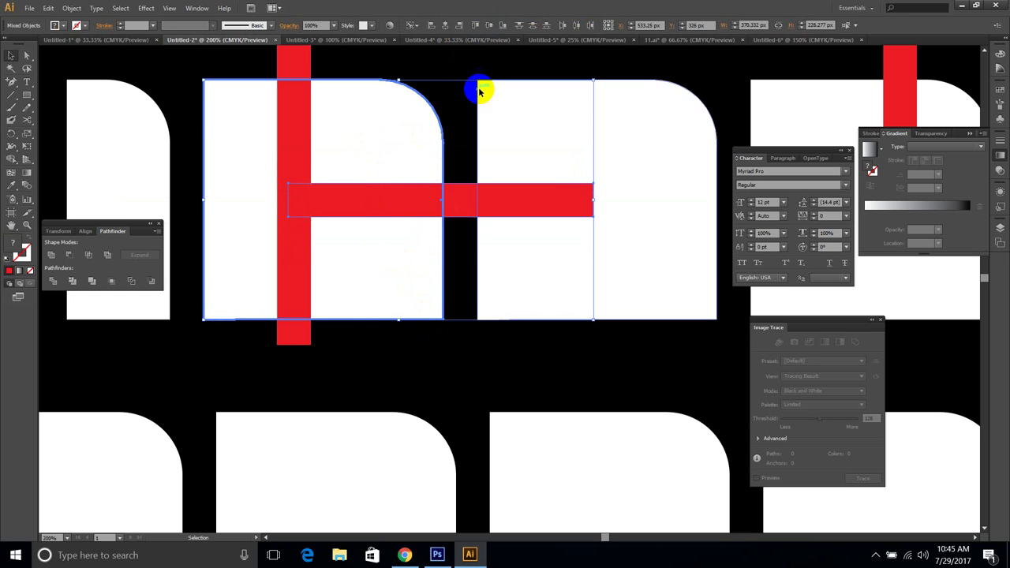
click(359, 363)
Step: Nudge the vertical bar right and subtract both bars, cutting the second square into one tall left piece and two stacked right pieces
drag(290, 253, 302, 249)
drag(385, 342, 334, 151)
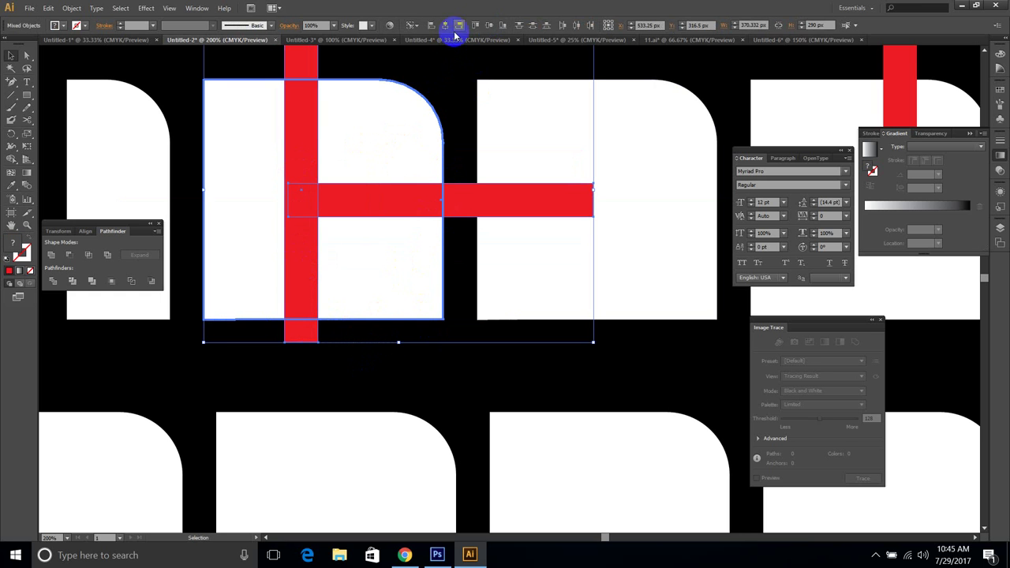
click(490, 26)
click(71, 253)
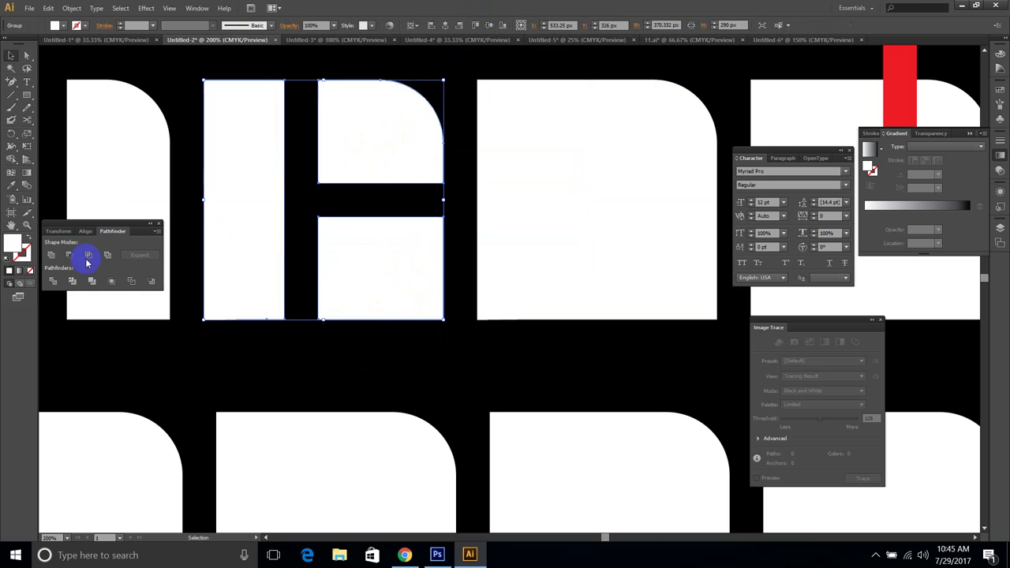
click(366, 360)
Step: Place a copy of the horizontal red bar over the right part of the third square and select both
drag(412, 350, 332, 339)
scroll(348, 308, down, 2)
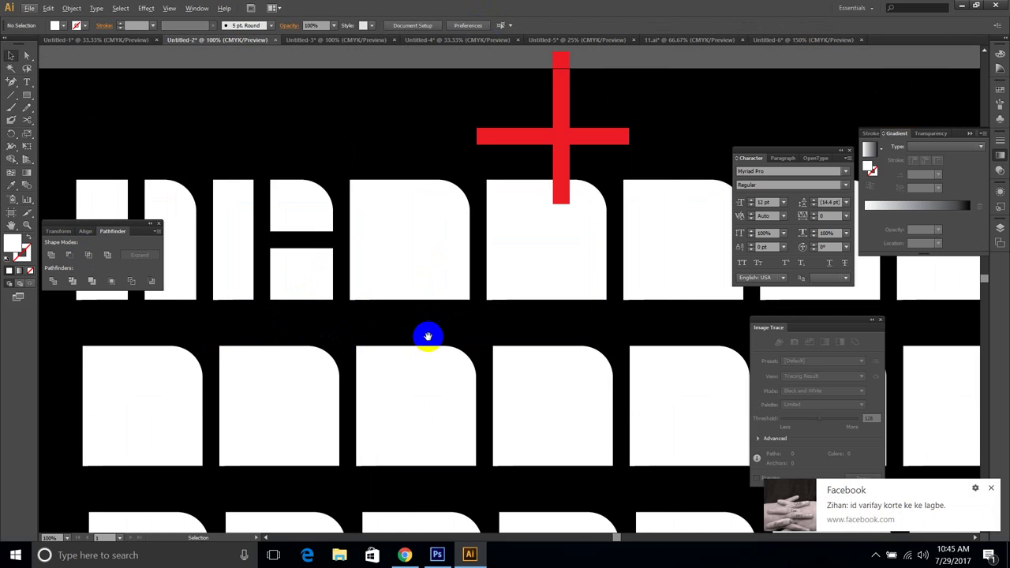
drag(394, 326, 395, 304)
scroll(395, 306, up, 1)
drag(464, 298, 333, 335)
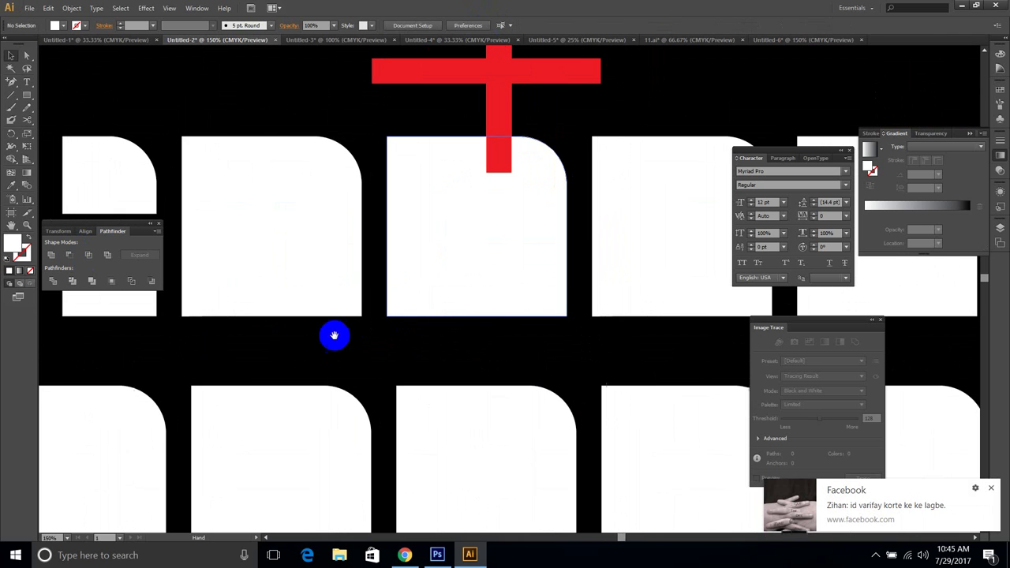
drag(540, 76, 423, 235)
shift+click(291, 179)
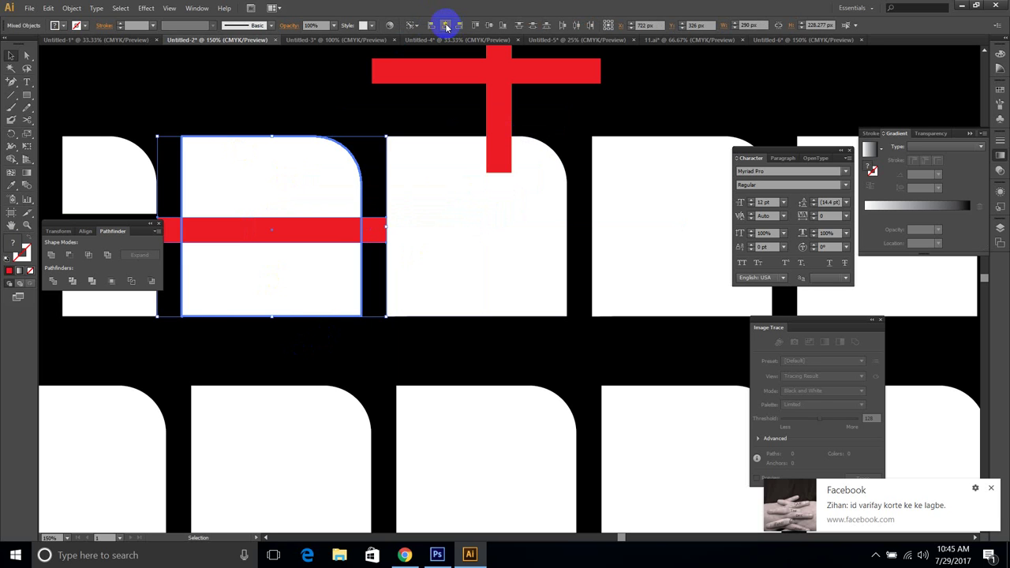
click(473, 27)
click(490, 28)
key(ctrl+z)
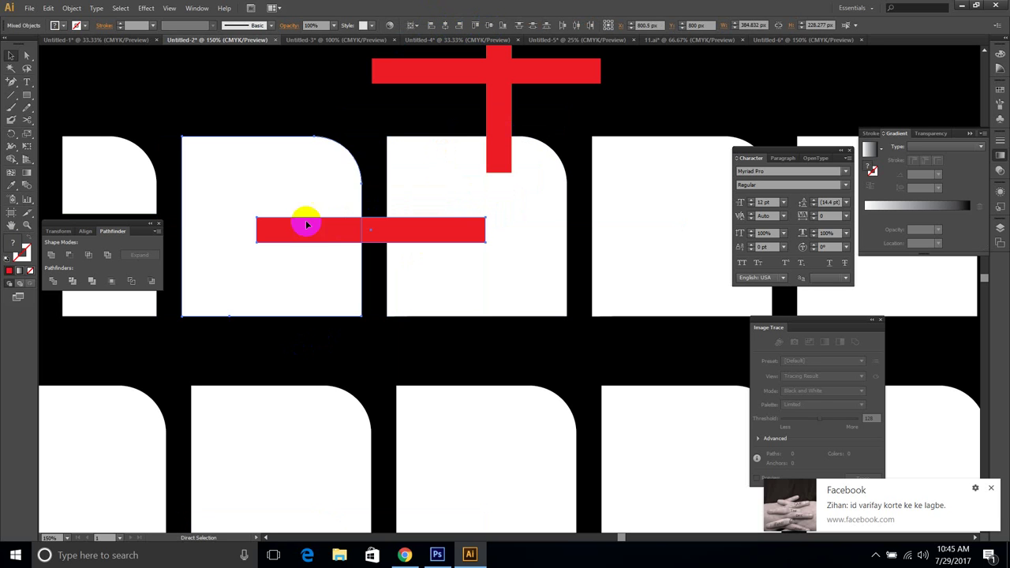
Step: Center the bar vertically on the third square as key object and subtract it to notch the square from its right side
click(278, 164)
click(490, 26)
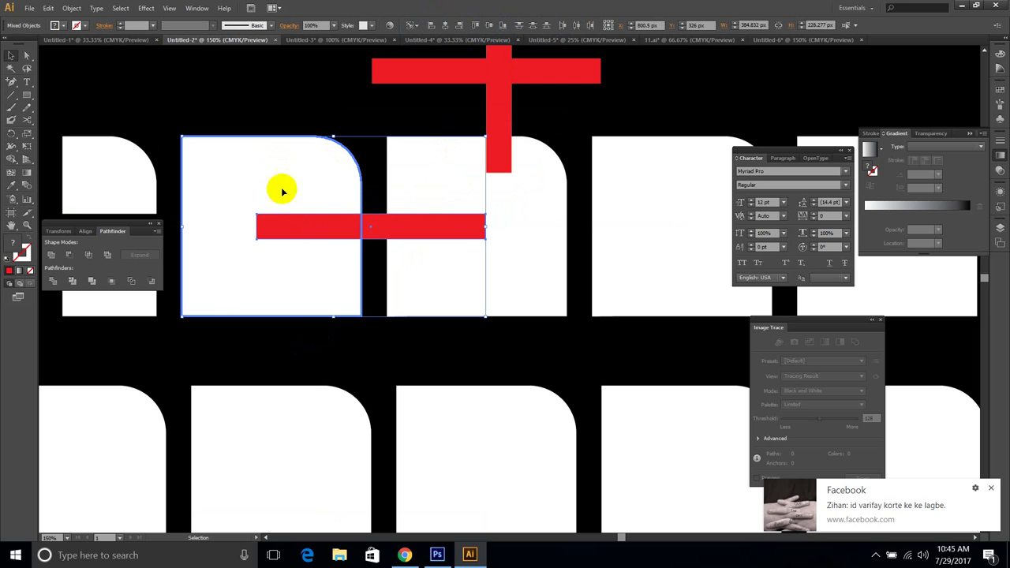
click(72, 254)
drag(343, 259, 200, 270)
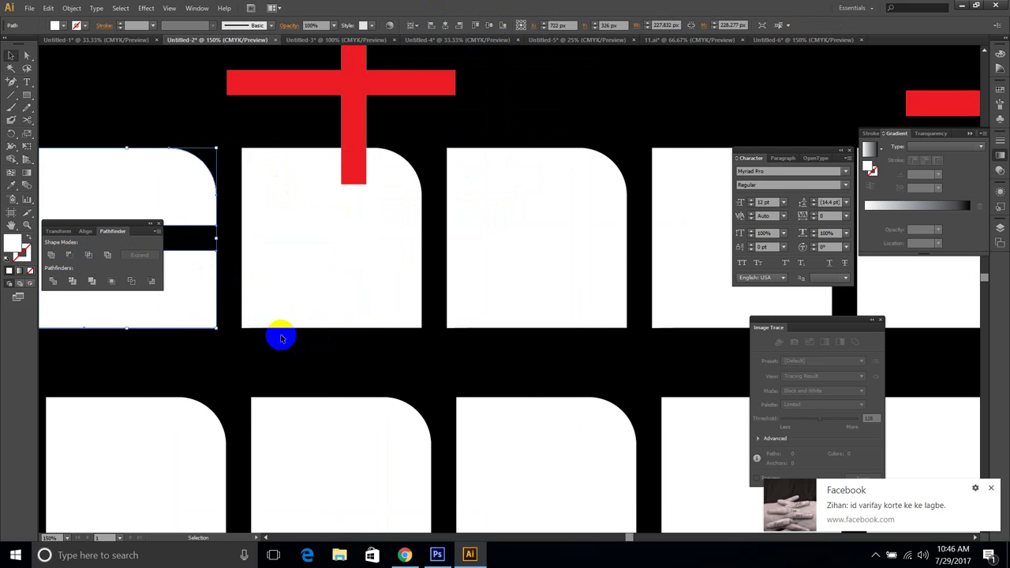
click(263, 338)
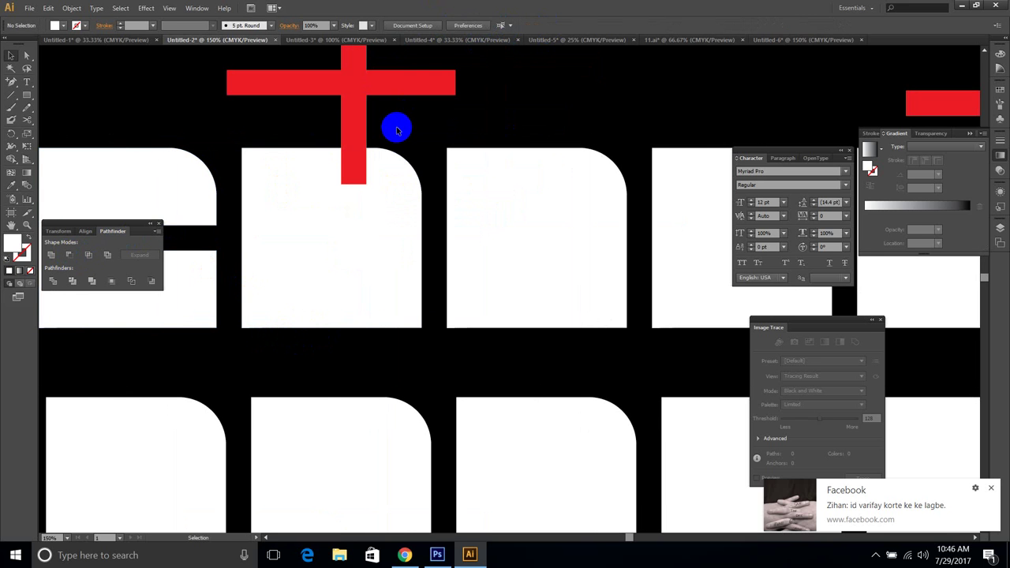
Step: Place two copies of the horizontal red bar, one above the other, on the fifth square and group them
drag(413, 128, 399, 151)
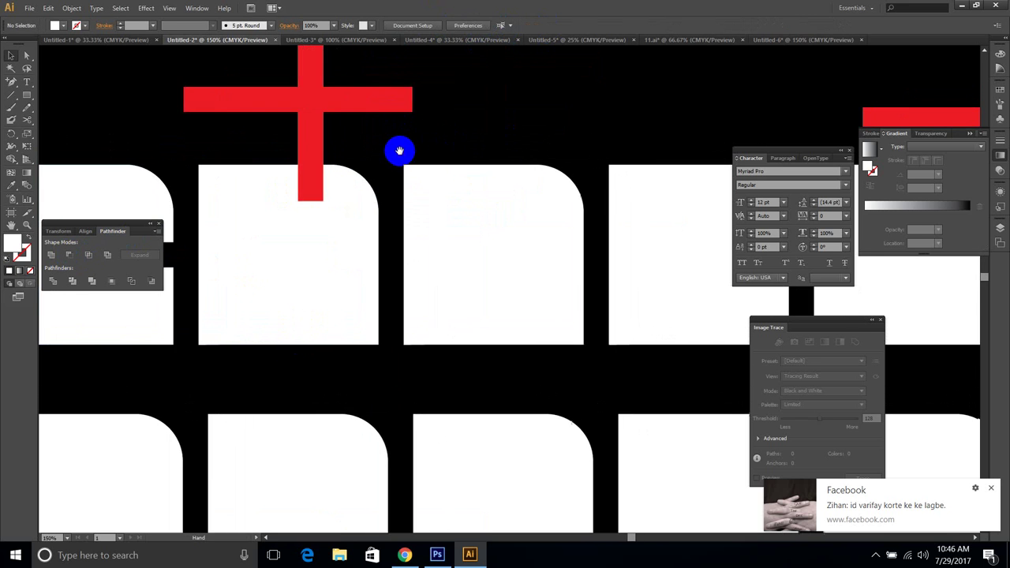
click(346, 224)
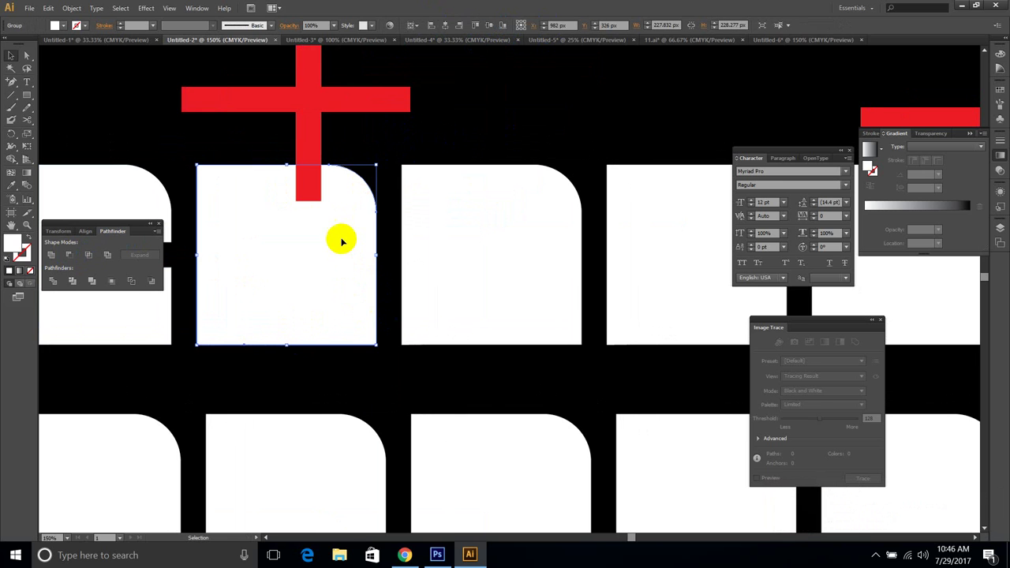
drag(412, 139, 334, 132)
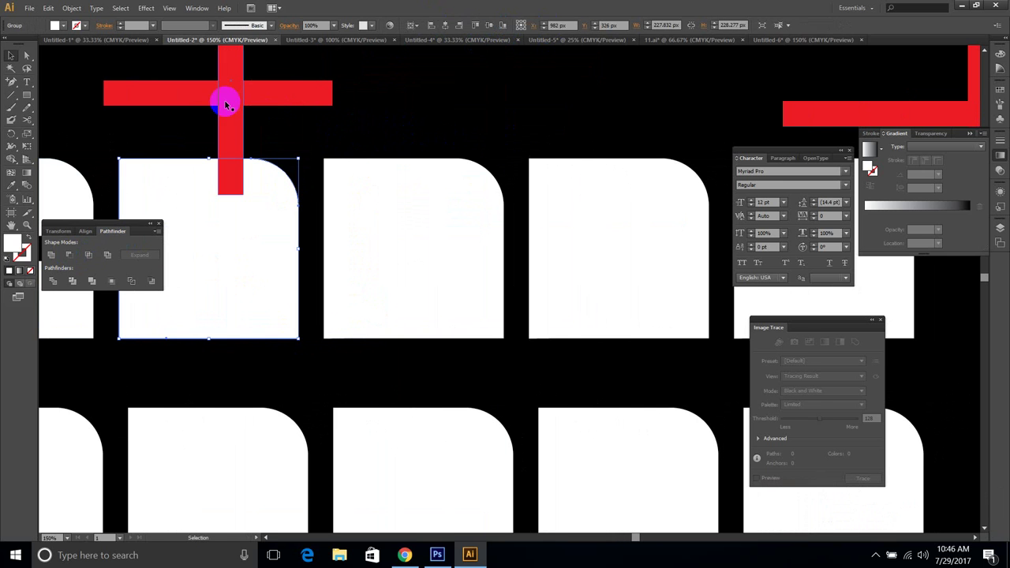
drag(263, 95, 512, 293)
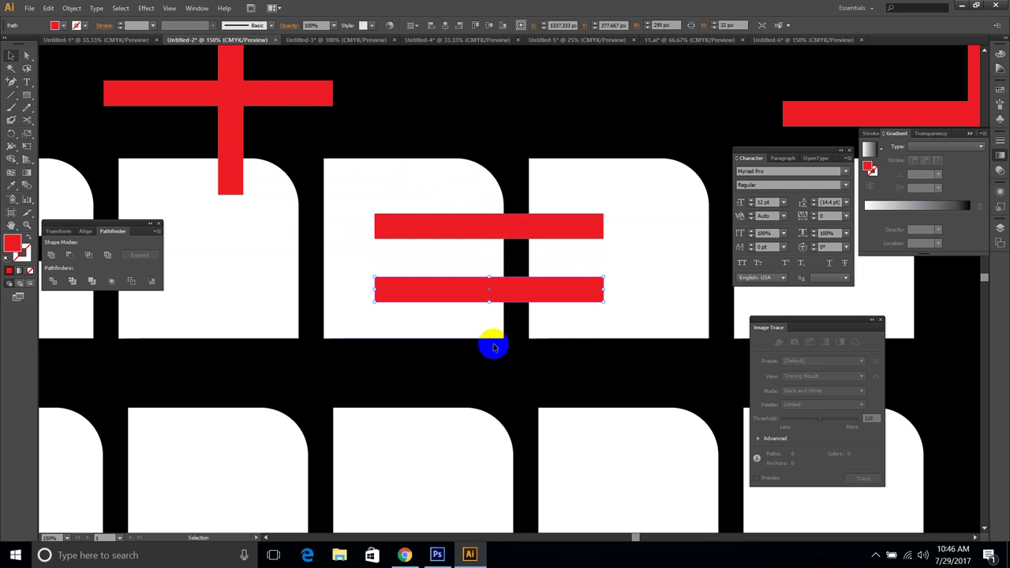
shift+click(520, 227)
key(v)
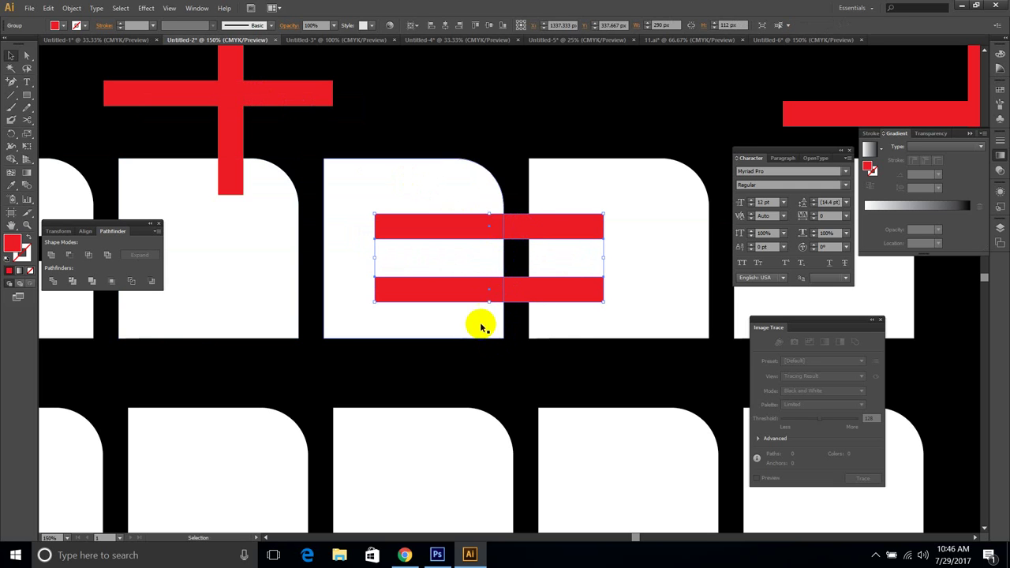
Step: Center the grouped bars on the fifth square both ways and subtract them to split it into three horizontal strips
drag(476, 361, 423, 209)
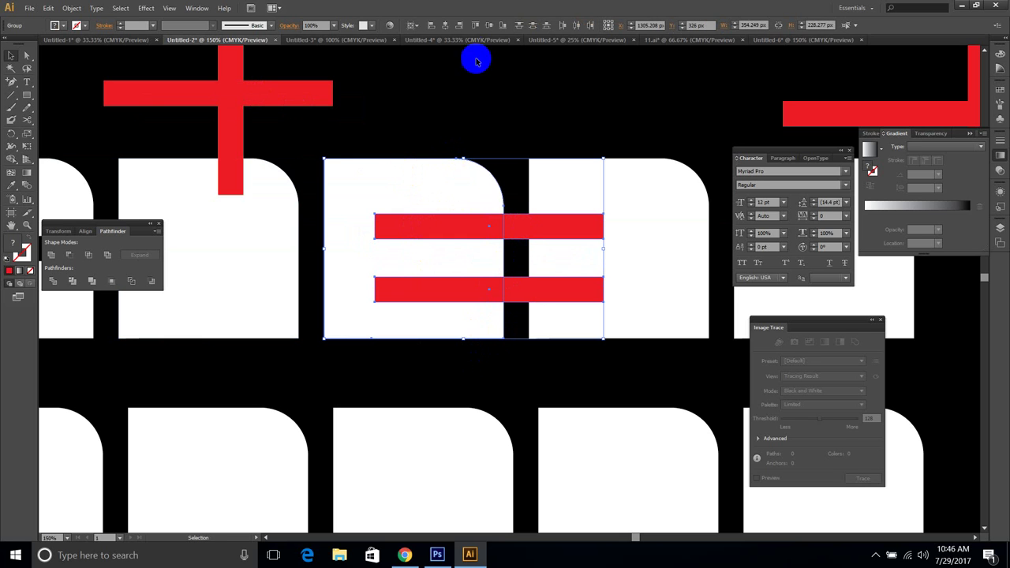
click(488, 26)
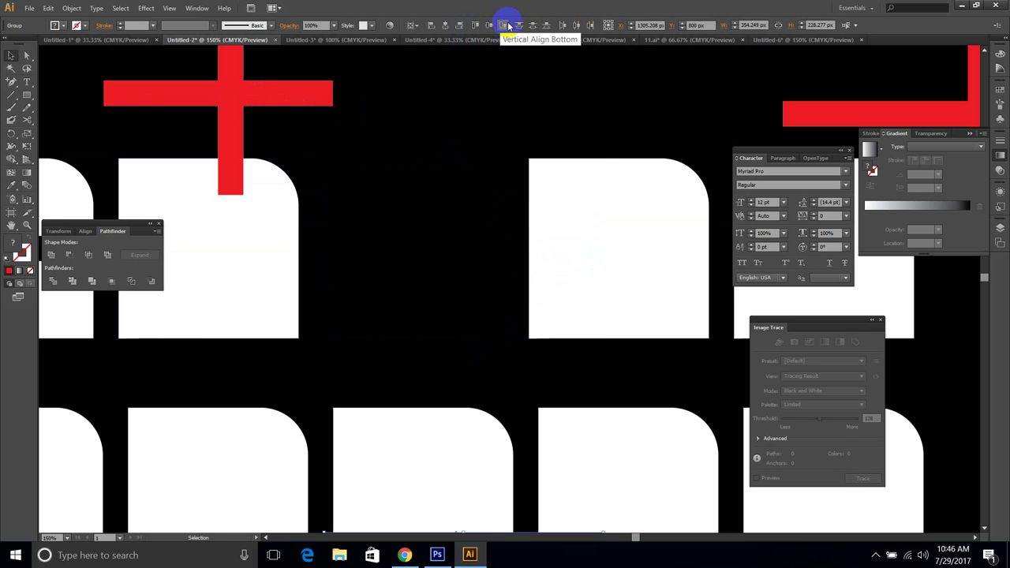
key(ctrl+z)
click(448, 167)
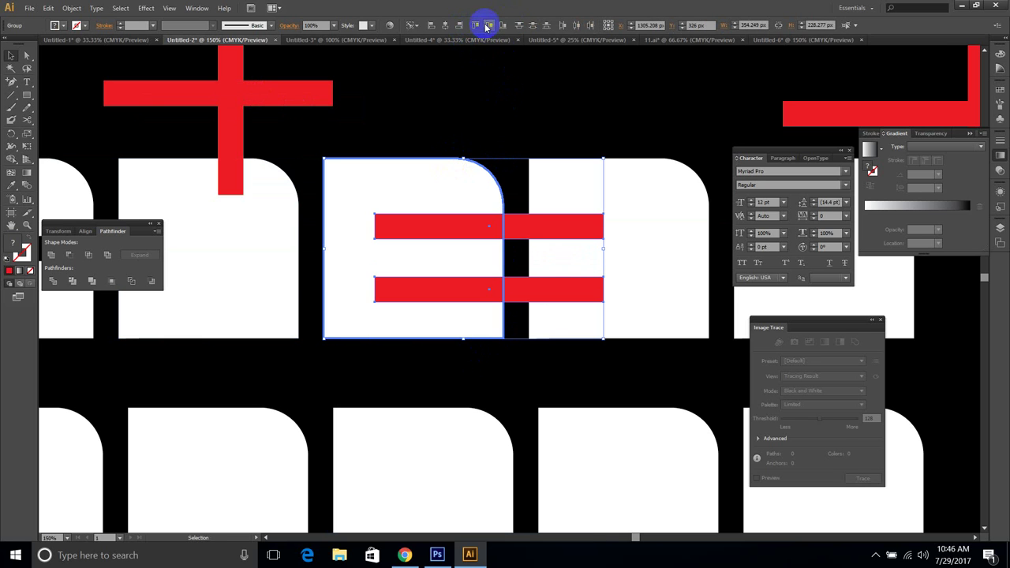
click(487, 26)
click(445, 26)
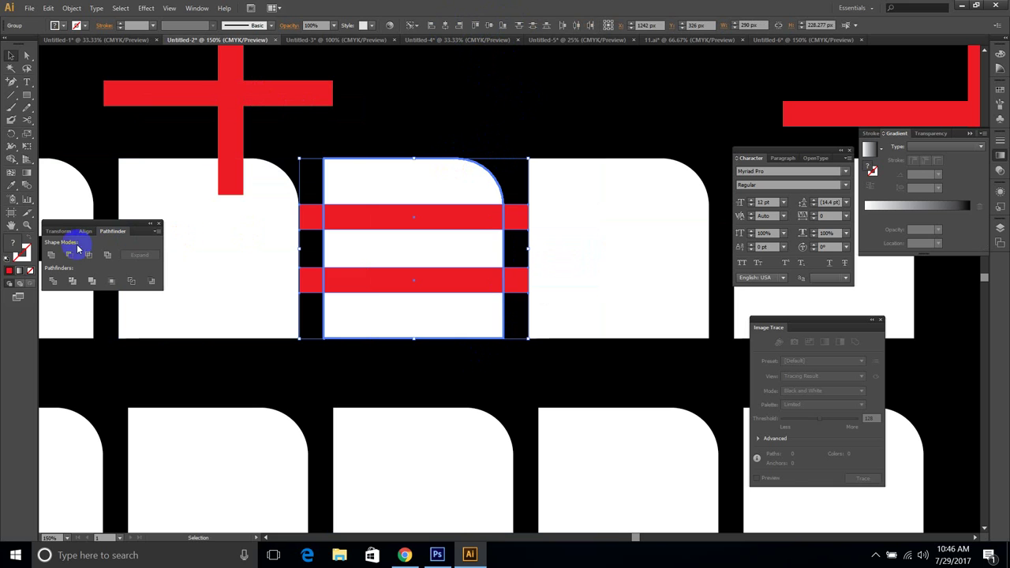
click(68, 254)
scroll(496, 112, right, 4)
click(425, 124)
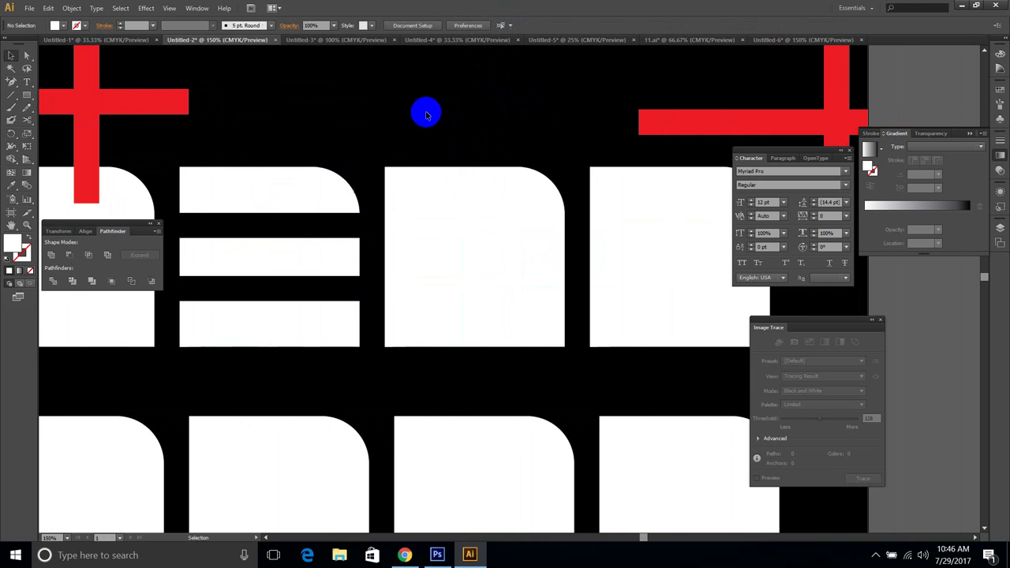
Step: Copy the crossed red bars onto the sixth square, with the vertical bar left of center and the horizontal bar extending rightward from it
drag(84, 95, 474, 244)
drag(543, 153, 525, 144)
drag(442, 232, 485, 229)
click(526, 341)
drag(414, 227, 470, 227)
drag(475, 269, 415, 267)
shift+click(447, 226)
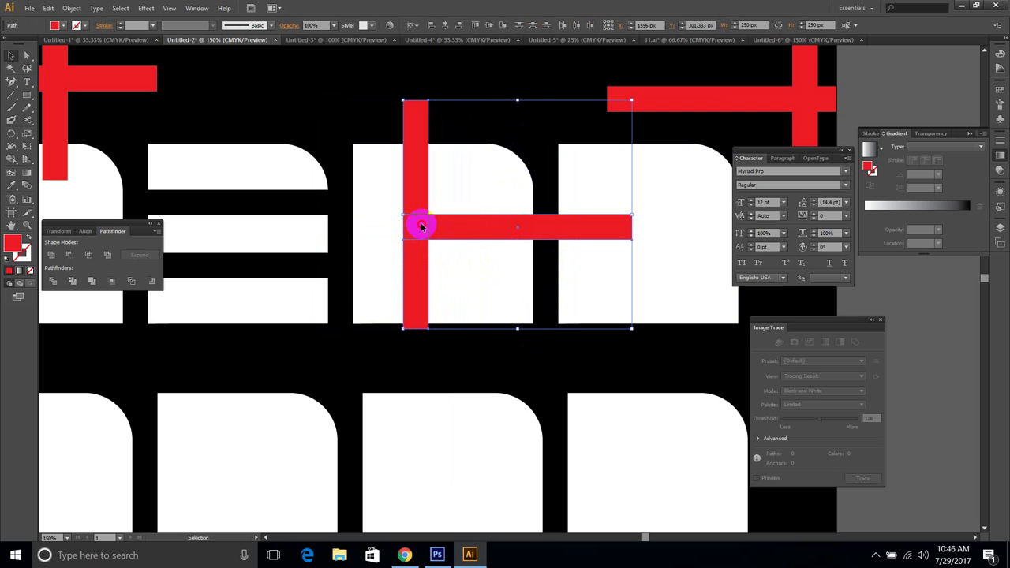
Step: Add a second horizontal bar below the first on the sixth square and shift both bars slightly upward
drag(422, 227, 513, 286)
click(509, 341)
drag(430, 233, 421, 177)
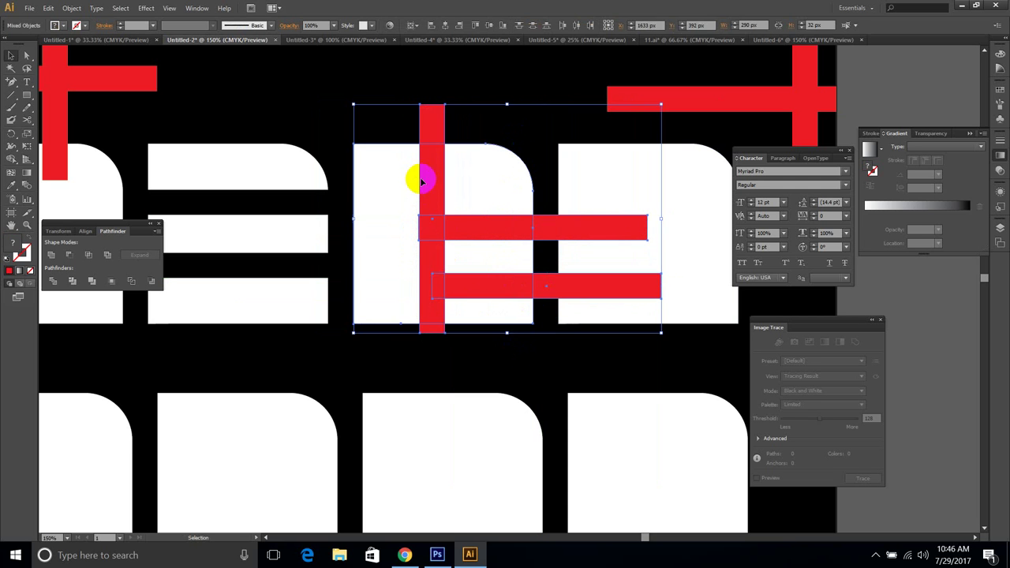
click(515, 347)
drag(497, 231, 501, 214)
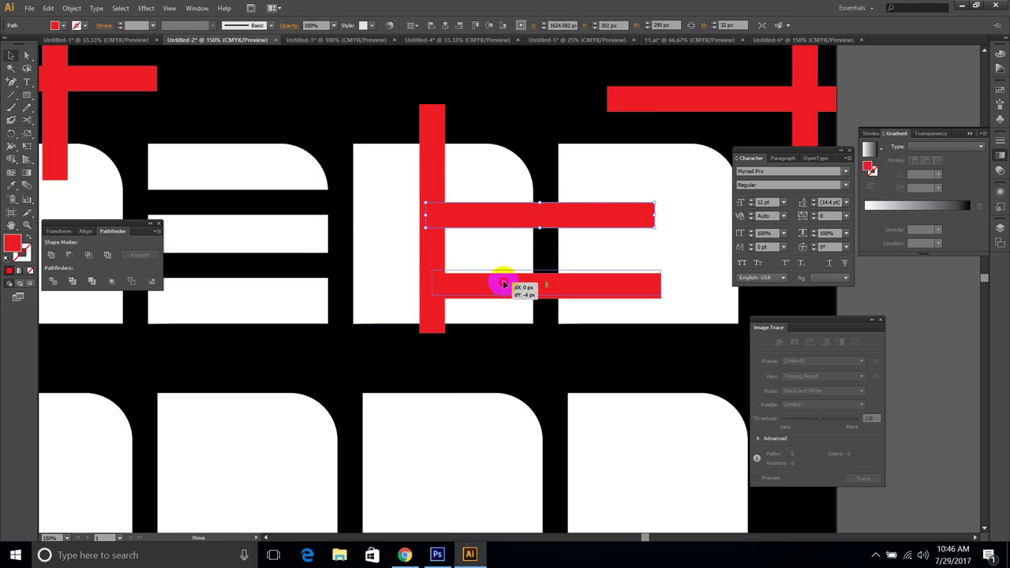
drag(503, 283, 503, 282)
Step: Shorten the sixth square's vertical bar from above so it starts at the upper edge of the upper horizontal bar
drag(498, 345, 437, 183)
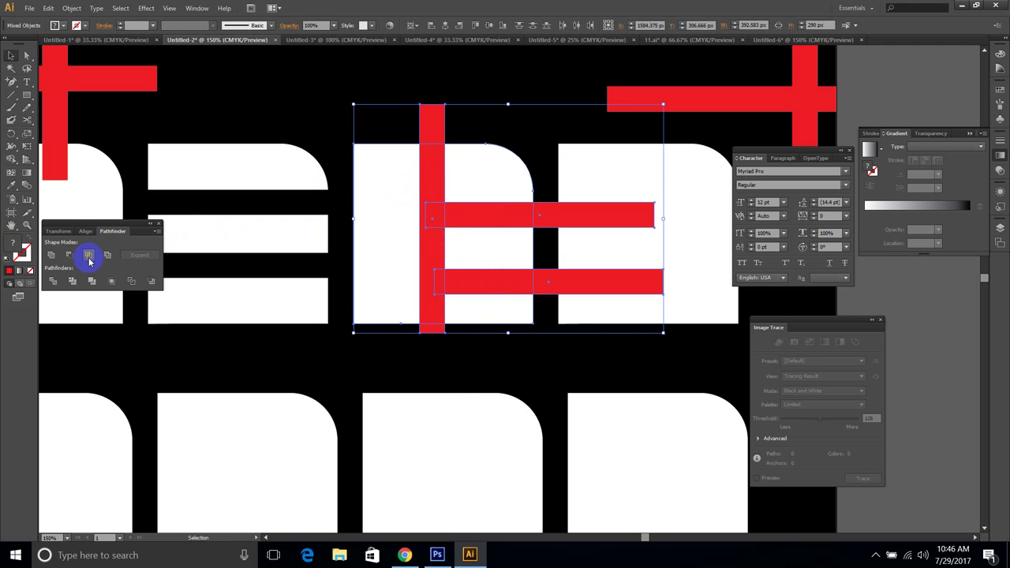
click(468, 375)
click(428, 187)
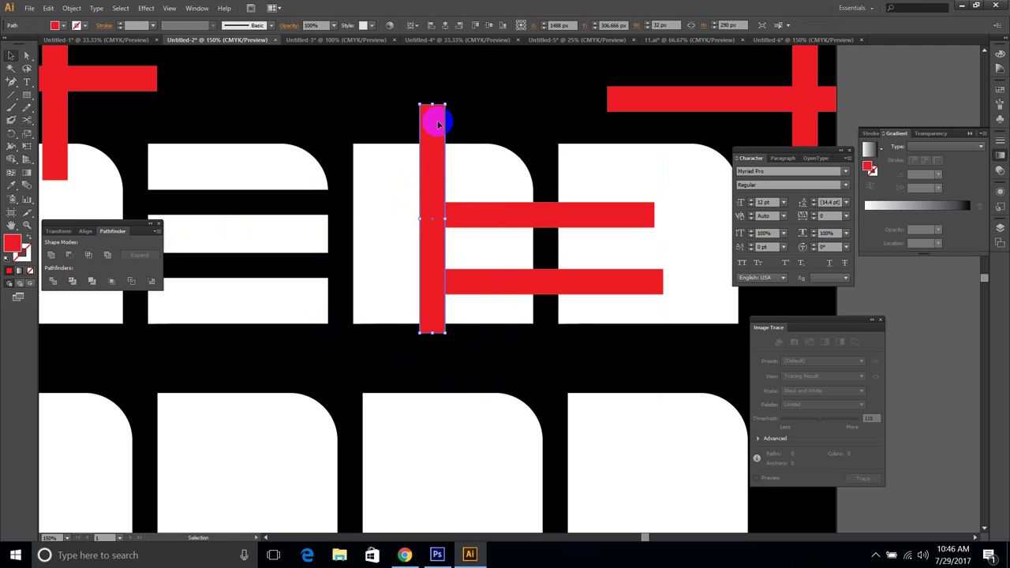
drag(433, 104, 444, 204)
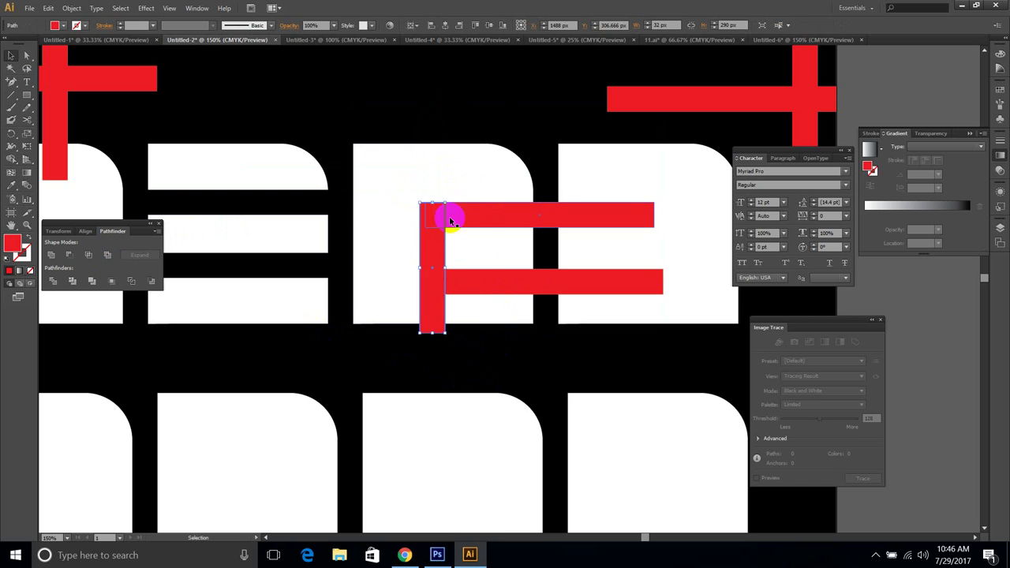
Step: Subtract the three bars from the sixth square and delete the small leftover piece at its lower right
drag(445, 284, 418, 206)
click(69, 255)
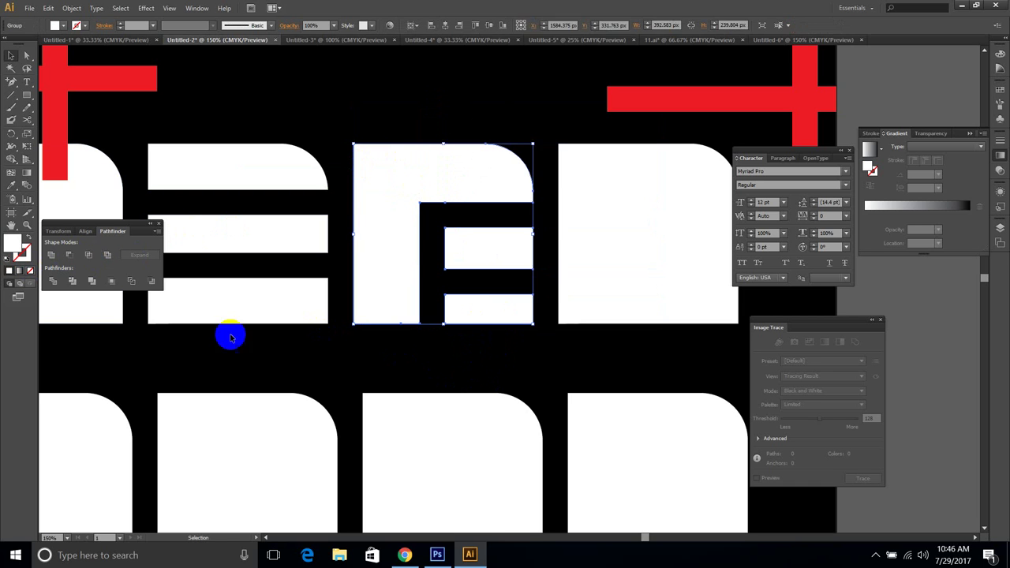
key(a)
click(471, 309)
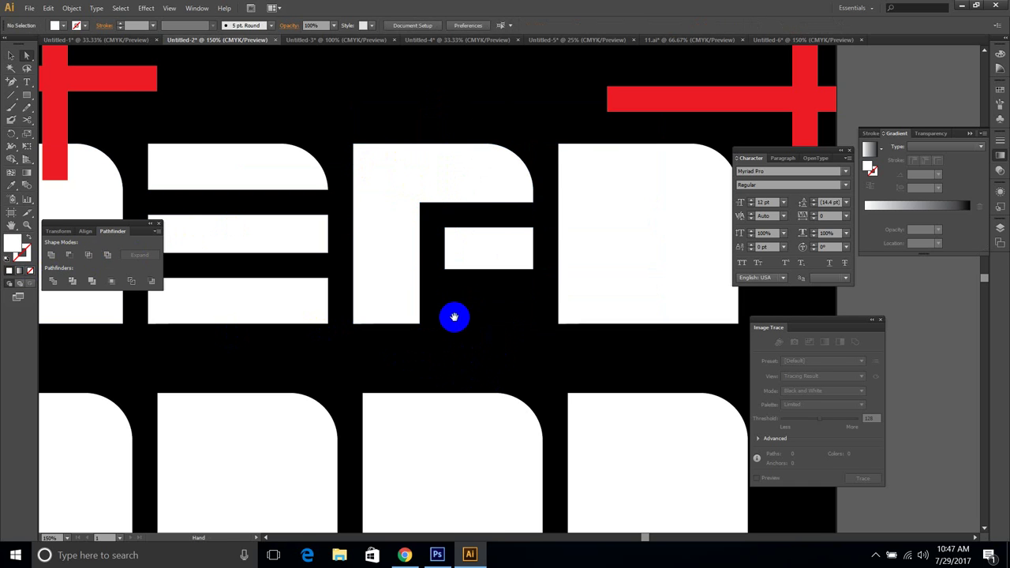
drag(454, 317, 220, 340)
click(490, 104)
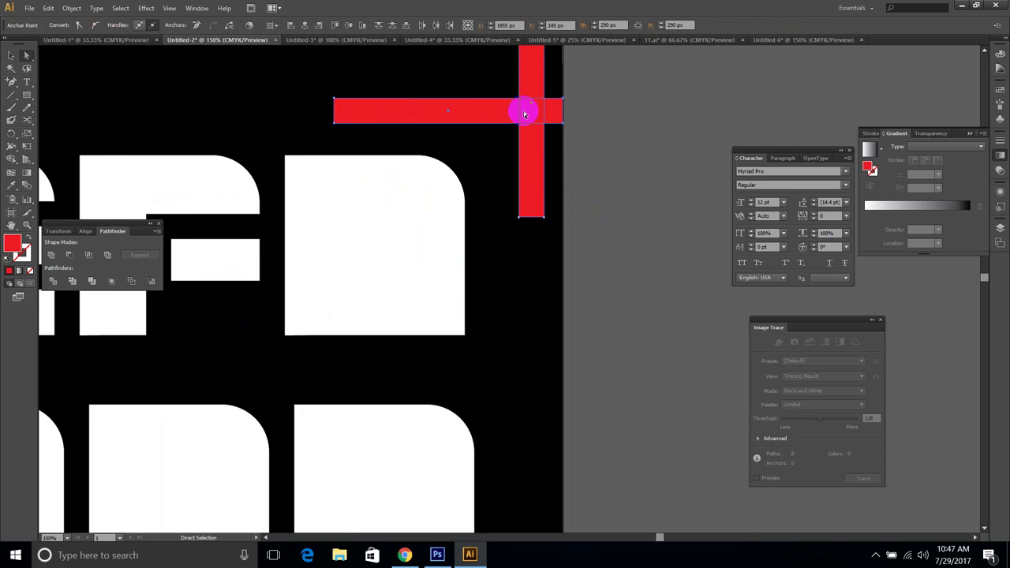
key(v)
drag(601, 240, 455, 81)
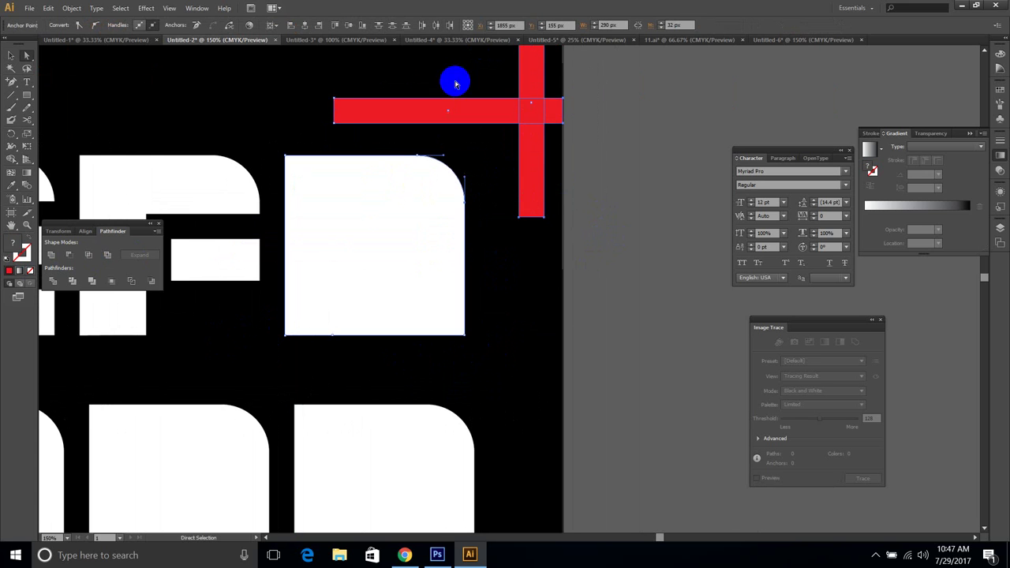
drag(521, 104, 651, 221)
key(ctrl+z)
click(627, 293)
Step: Place a copy of the crossed red bars on the seventh square and keep the other set beyond the artboard's right edge
drag(627, 294, 514, 74)
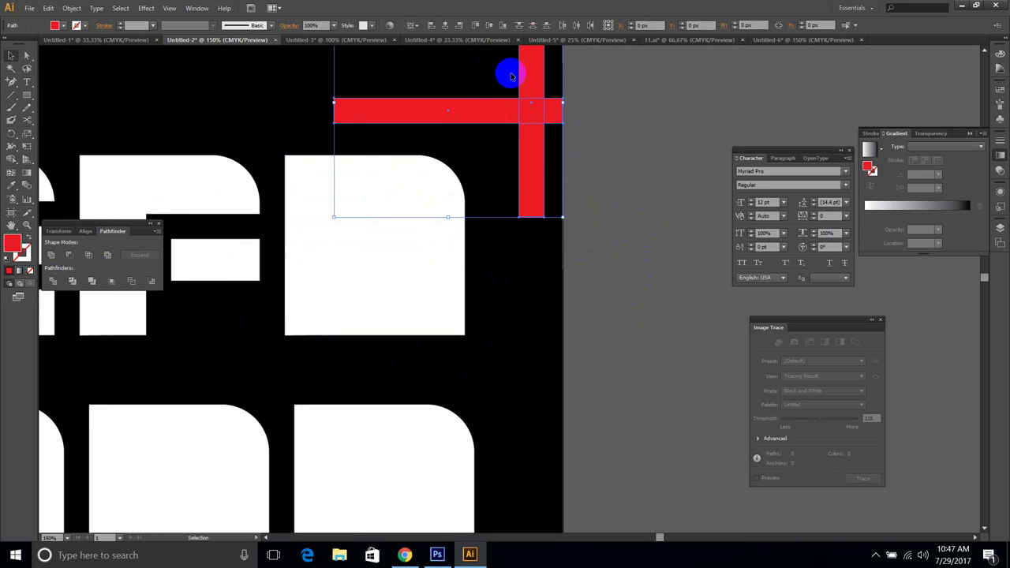
drag(509, 110, 414, 249)
drag(498, 295, 592, 281)
drag(705, 317, 636, 291)
click(502, 237)
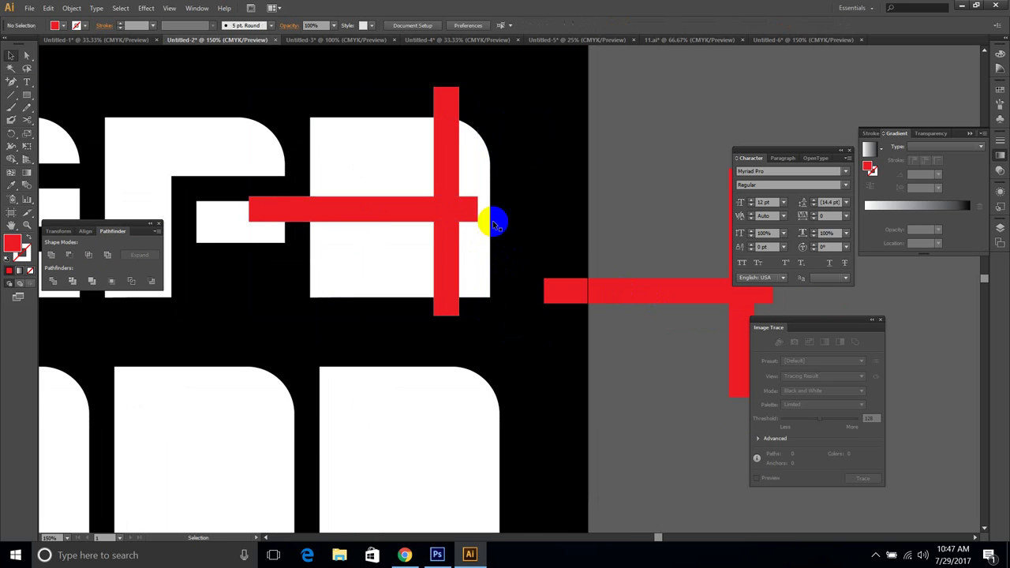
Step: Arrange the bars on the seventh square, with the horizontal bar running past its right edge and the vertical bar at the horizontal bar's left end
drag(370, 214, 533, 240)
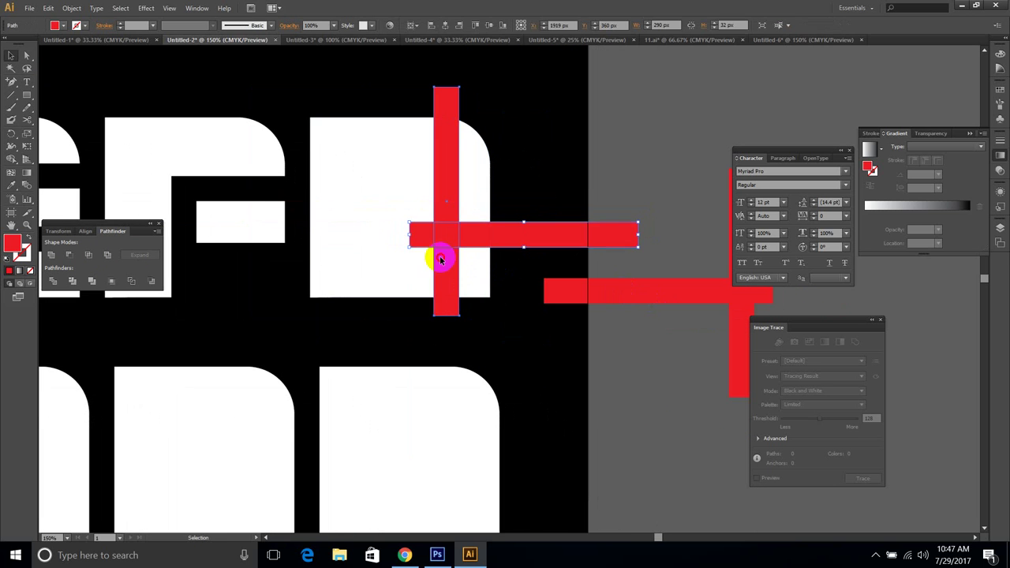
drag(441, 260, 416, 215)
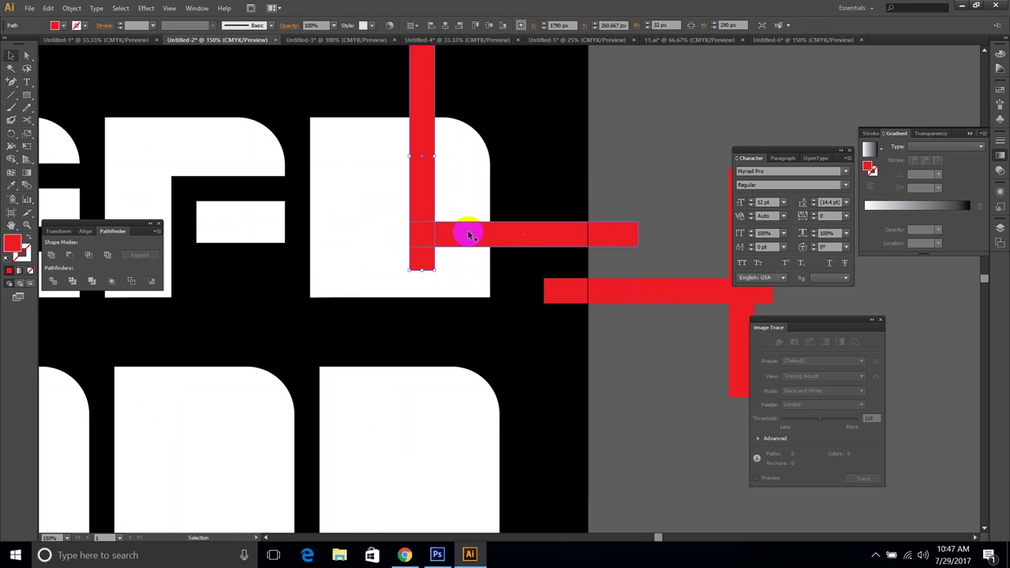
drag(469, 235, 452, 222)
drag(429, 247, 412, 257)
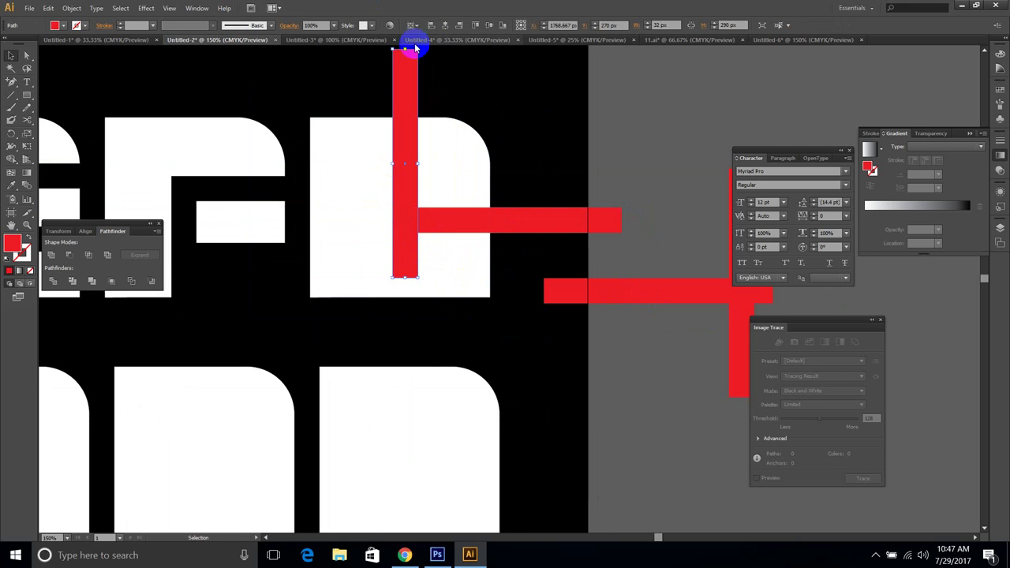
Step: Shorten the vertical bar from above to the horizontal bar's upper edge and subtract both bars from the seventh square
drag(405, 49, 426, 210)
drag(484, 316, 173, 251)
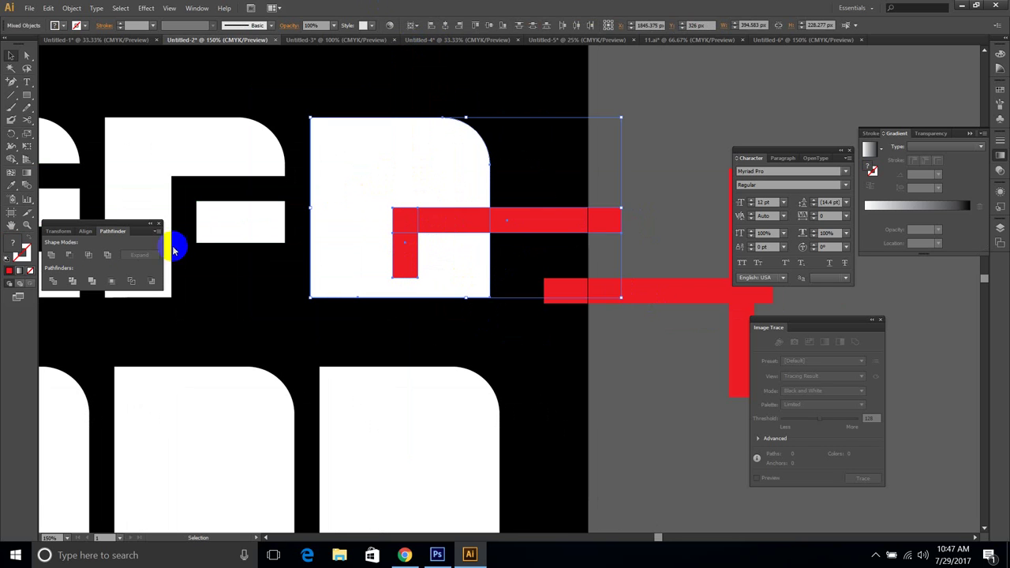
click(70, 255)
Step: Bring the crossed red bars to the first square of the second row and place the vertical bar across that square
scroll(408, 250, down, 2)
click(481, 322)
drag(434, 329, 610, 292)
click(549, 137)
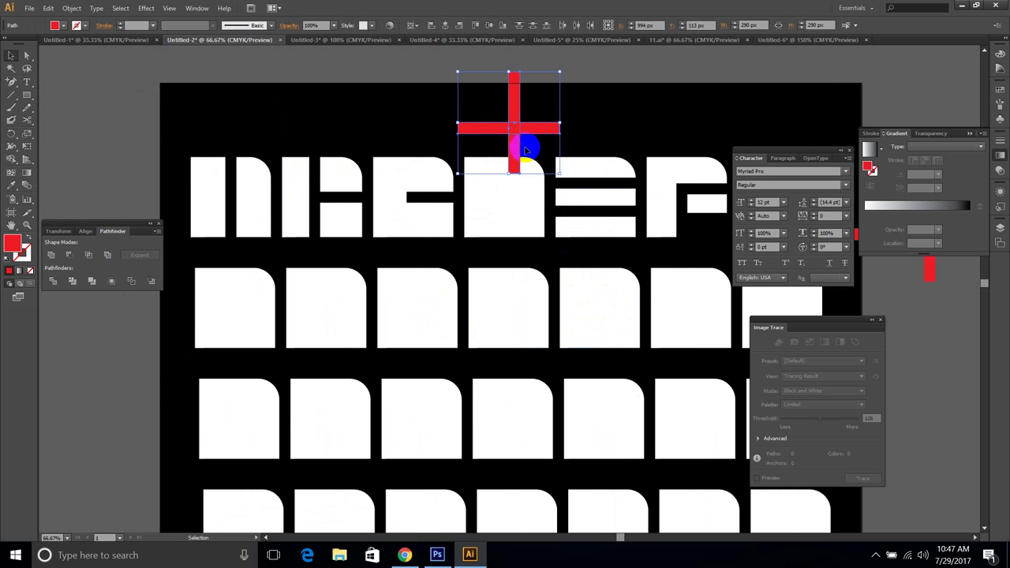
drag(514, 131, 163, 327)
drag(429, 360, 379, 272)
drag(405, 188, 498, 151)
scroll(257, 171, up, 2)
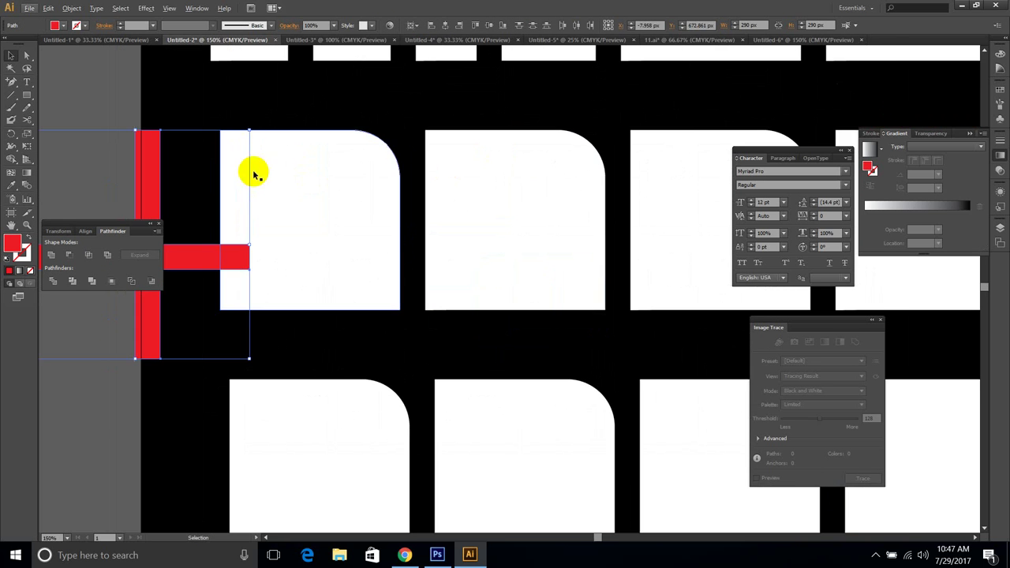
drag(182, 319, 383, 298)
click(255, 348)
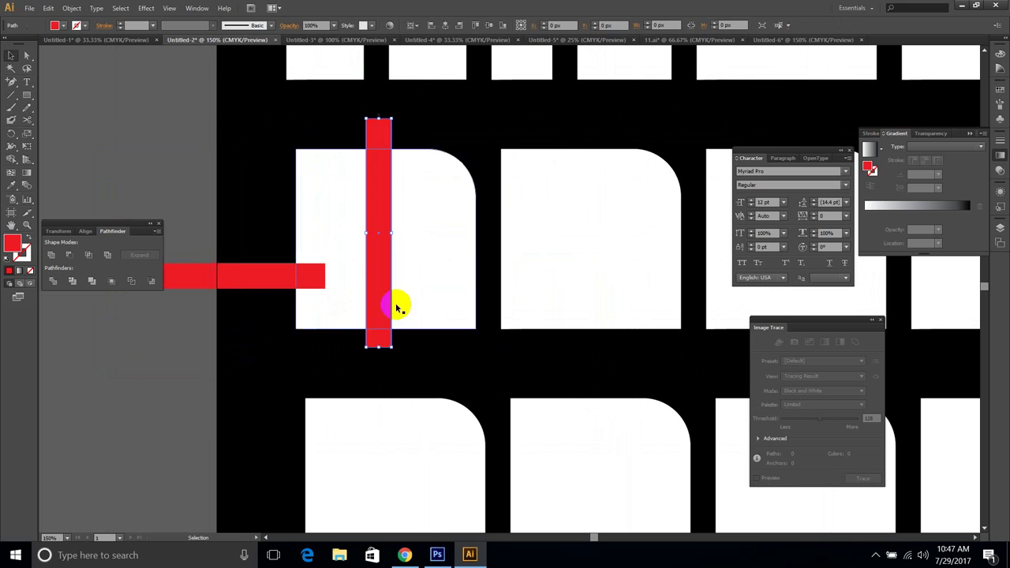
Step: Try to centre the vertical bar on the second row's first square and subtract it alone, and undo the attempt
drag(309, 344, 405, 131)
click(439, 166)
click(255, 305)
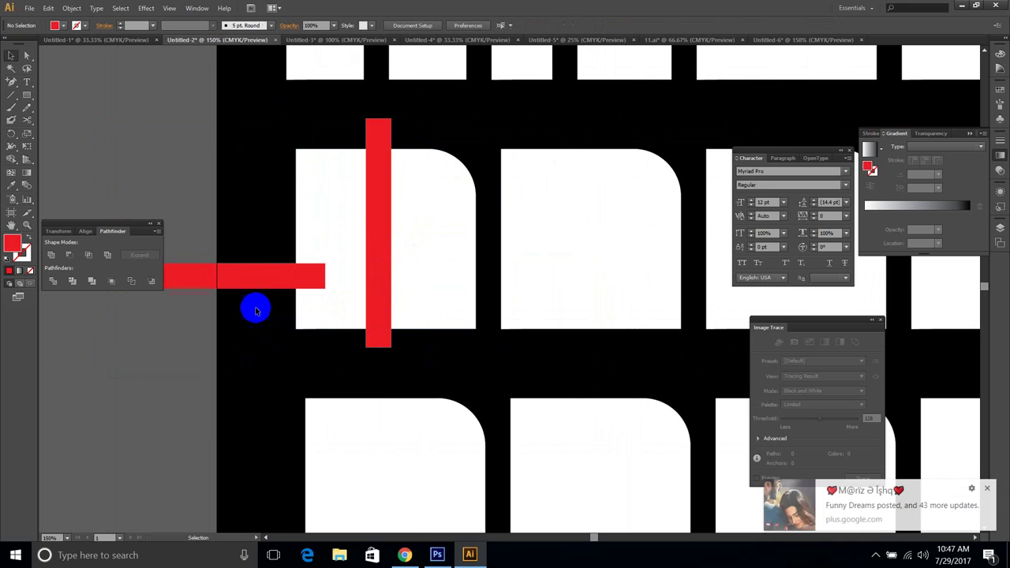
drag(243, 284, 147, 167)
drag(407, 356, 333, 194)
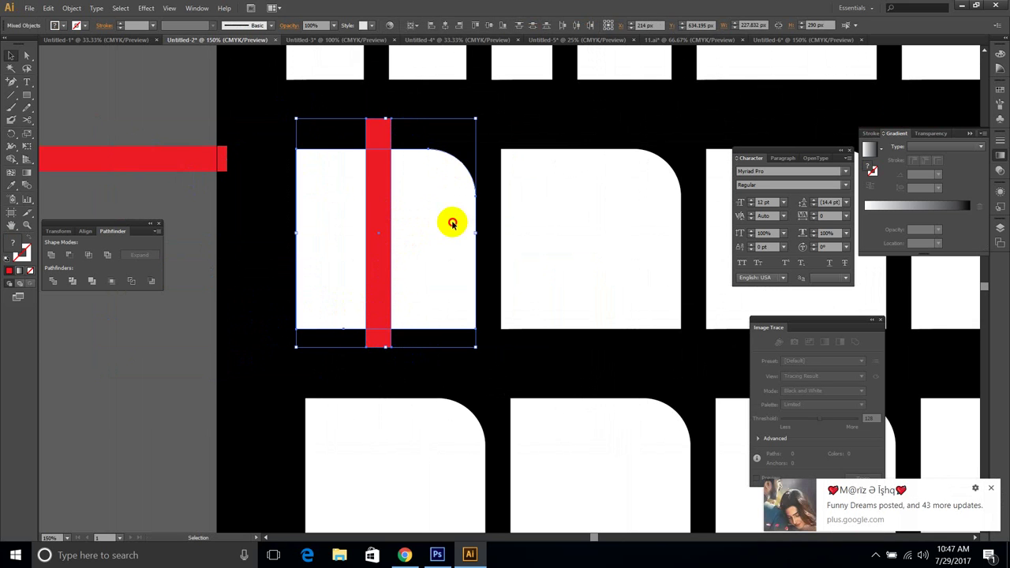
click(447, 24)
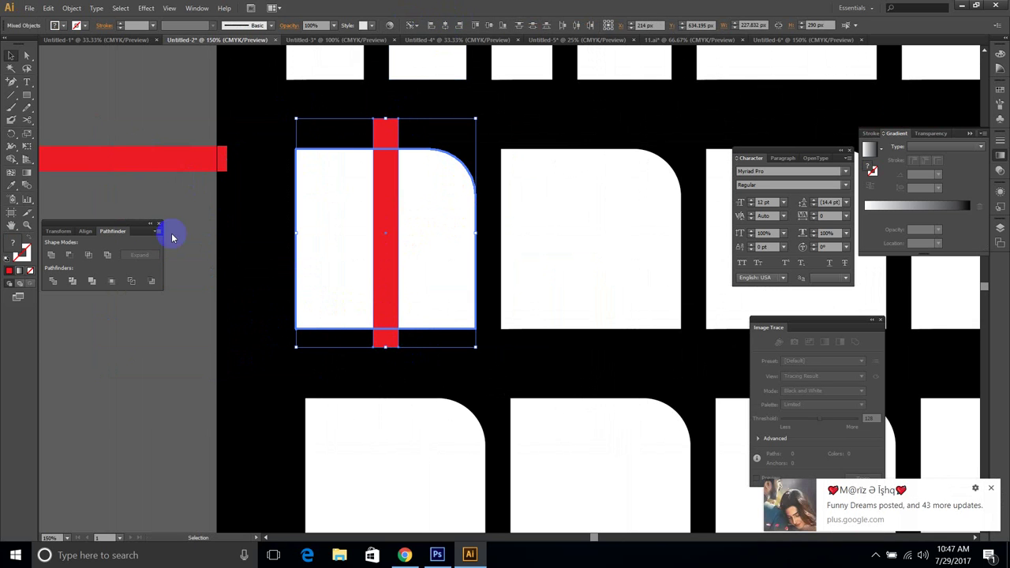
click(66, 259)
drag(152, 158, 427, 236)
key(ctrl+z)
key(ctrl+z)
key(ctrl+z)
key(ctrl+z)
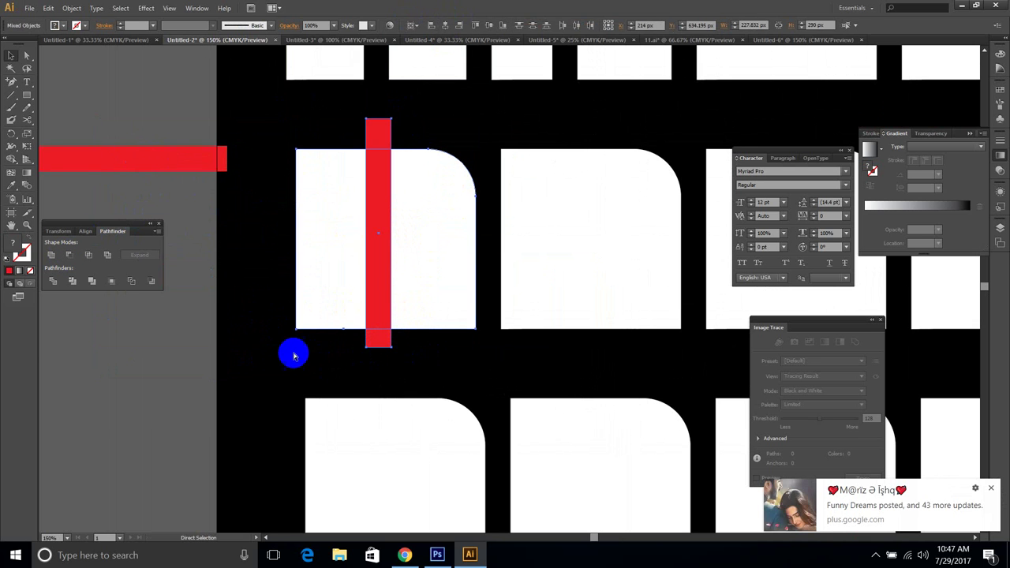
key(ctrl+z)
Step: Place crossed bars on the second row's first square, keep another set beside it, and centre the bars horizontally and vertically on the square
key(v)
drag(271, 334, 393, 243)
drag(402, 304, 377, 263)
click(411, 228)
drag(448, 332, 360, 209)
click(421, 182)
click(446, 26)
click(490, 25)
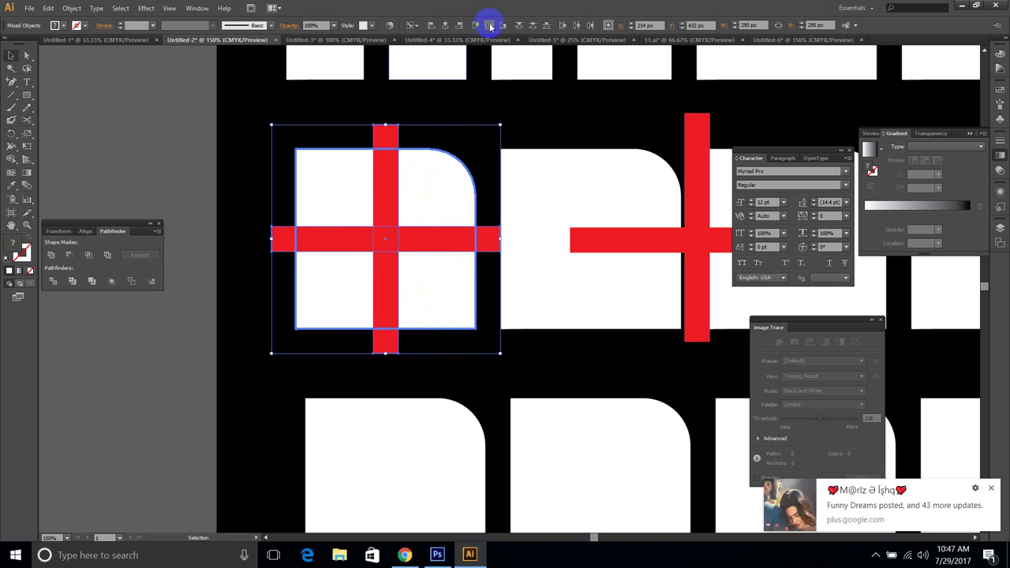
Step: Subtract only the vertical bar from the first square of the second row
click(455, 344)
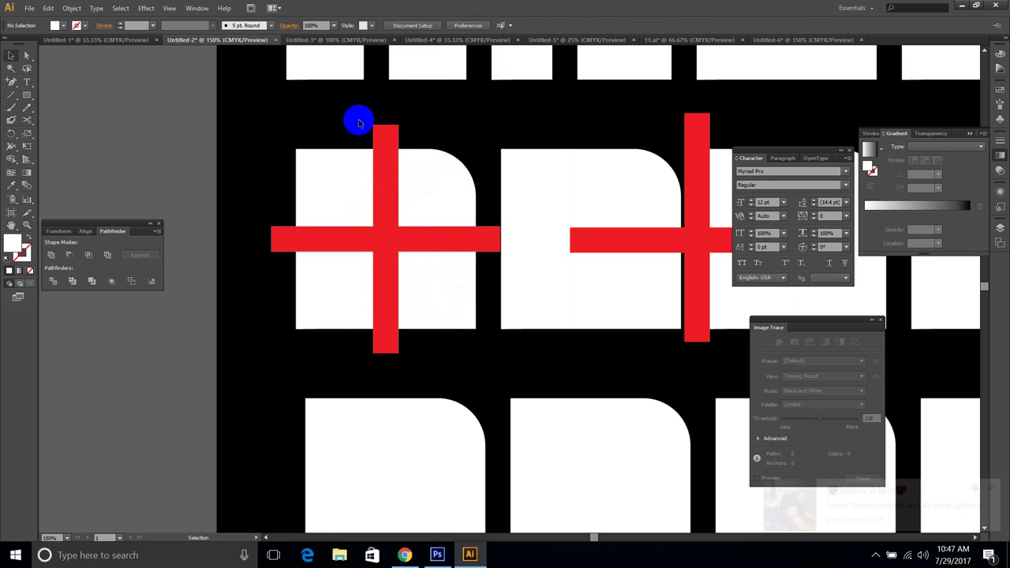
drag(354, 118, 412, 163)
click(70, 255)
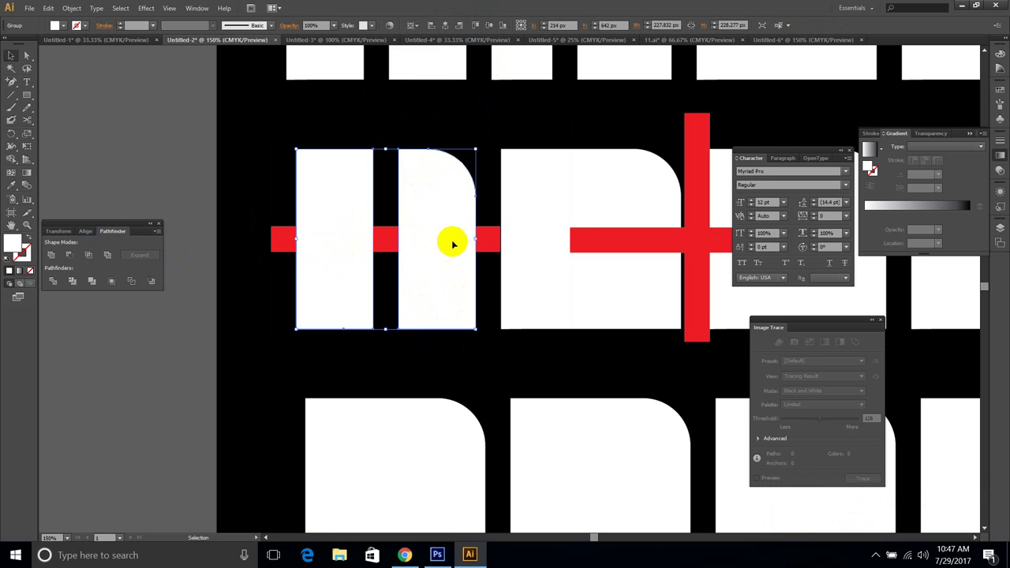
Step: Shorten the horizontal bar at both ends so it stays within the square and sample the square's white fill for it
click(493, 236)
drag(501, 238, 444, 238)
drag(273, 239, 304, 239)
key(i)
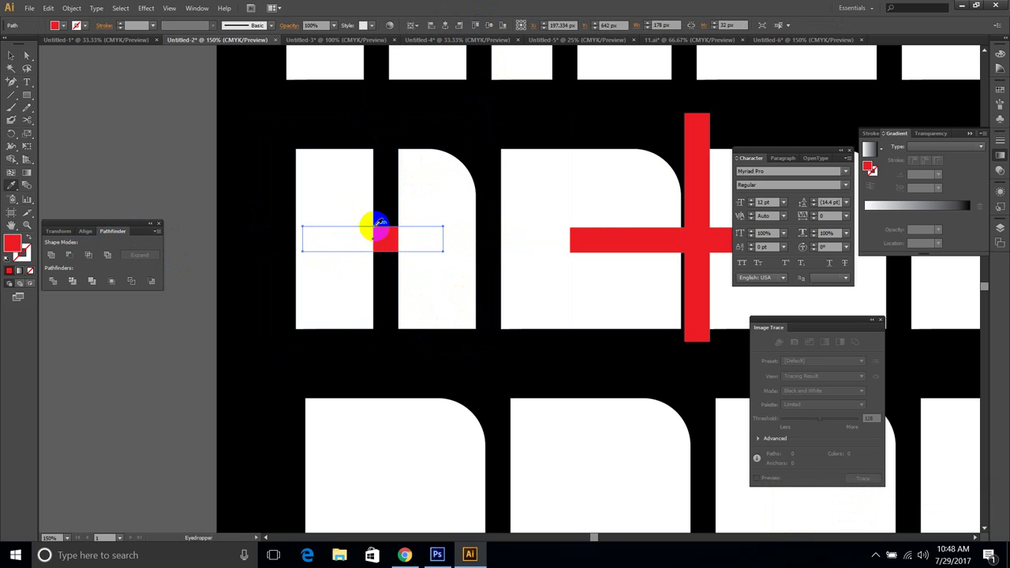
click(432, 197)
Step: Try to position the vertical bar alone on the second row's second square, and undo the attempt
key(a)
scroll(450, 349, right, 5)
scroll(431, 351, up, 1)
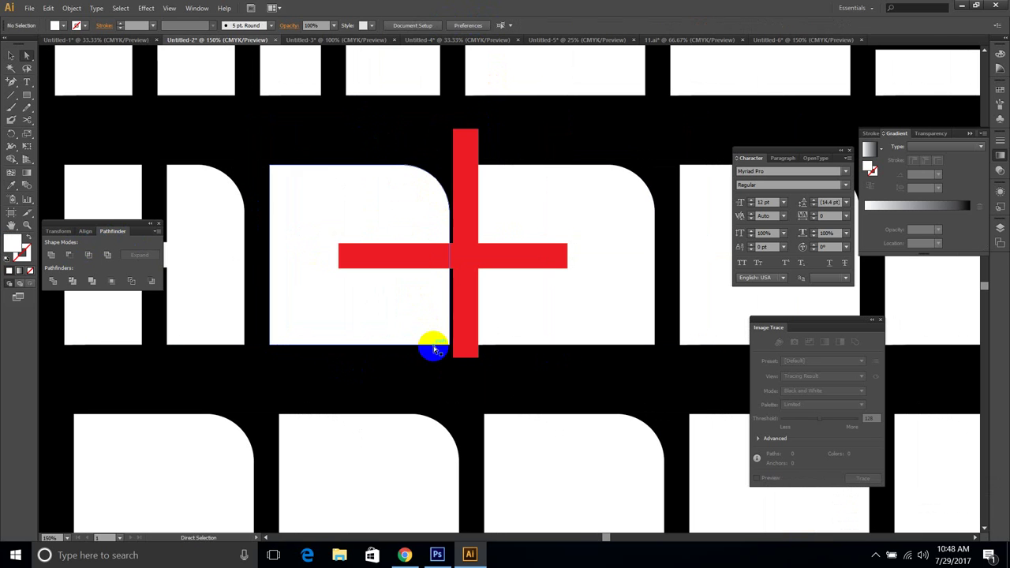
drag(461, 295, 363, 301)
shift+click(408, 311)
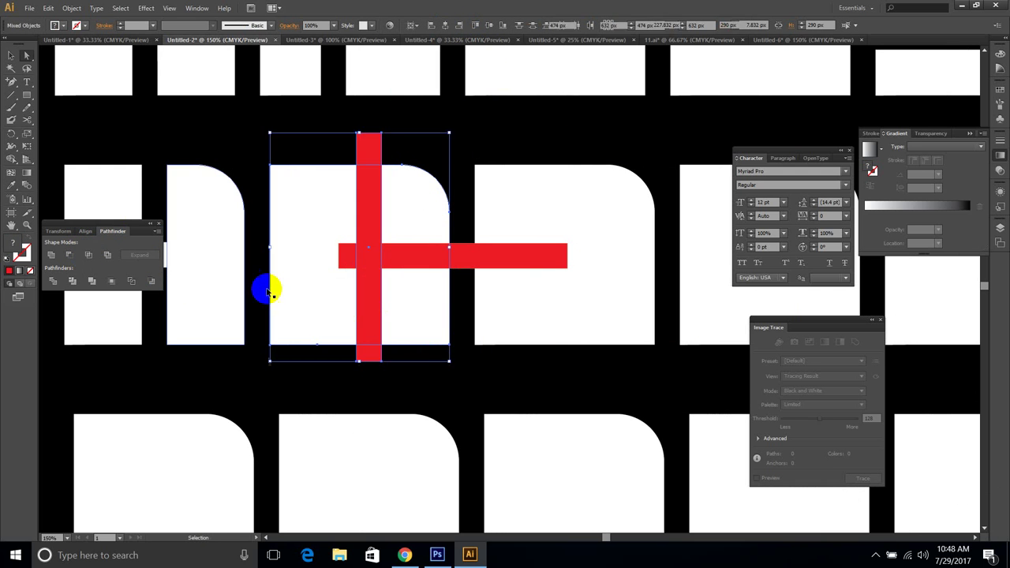
key(ctrl+z)
click(430, 372)
key(v)
Step: Move the crossed bars further right and place a copy of them on the second square of the second row
click(467, 225)
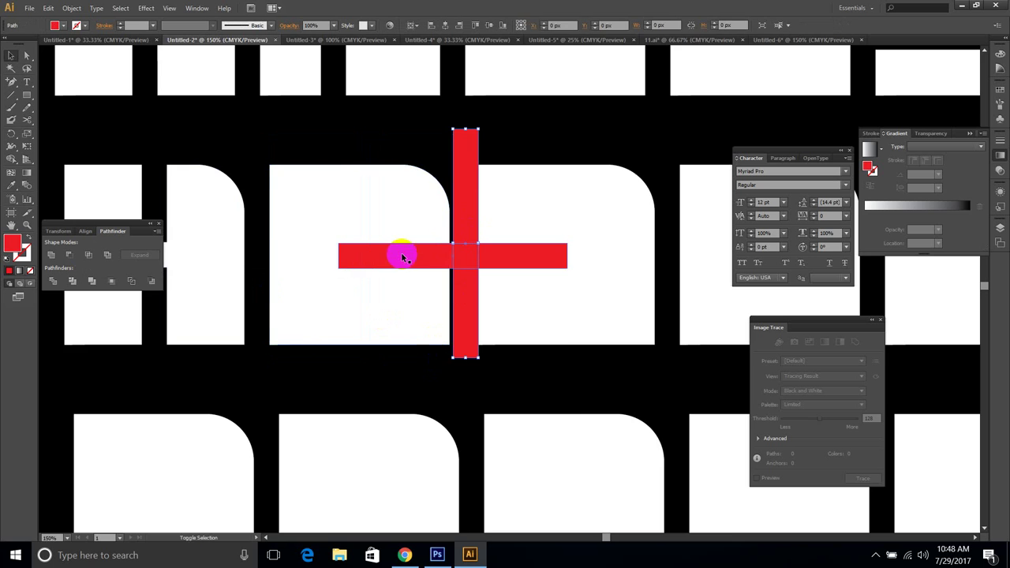
shift+click(401, 257)
scroll(413, 243, down, 2)
drag(404, 255, 572, 255)
key(ctrl+plus)
key(ctrl+plus)
alt+drag(712, 244, 235, 245)
click(379, 359)
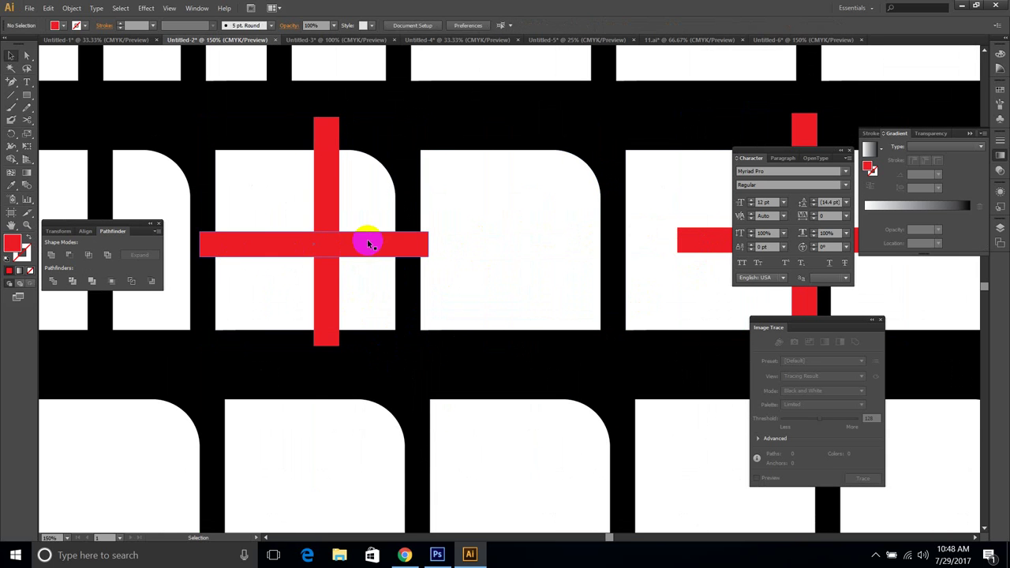
Step: Try to cut the second square with the off-centre vertical bar, and undo each cut
click(327, 202)
shift+click(346, 196)
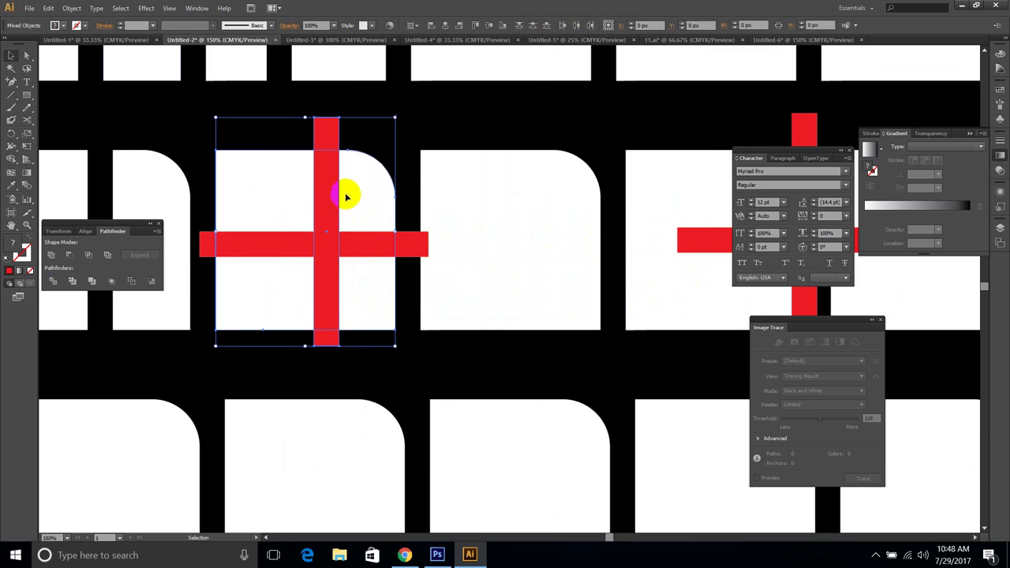
click(87, 255)
key(ctrl+z)
click(388, 361)
key(a)
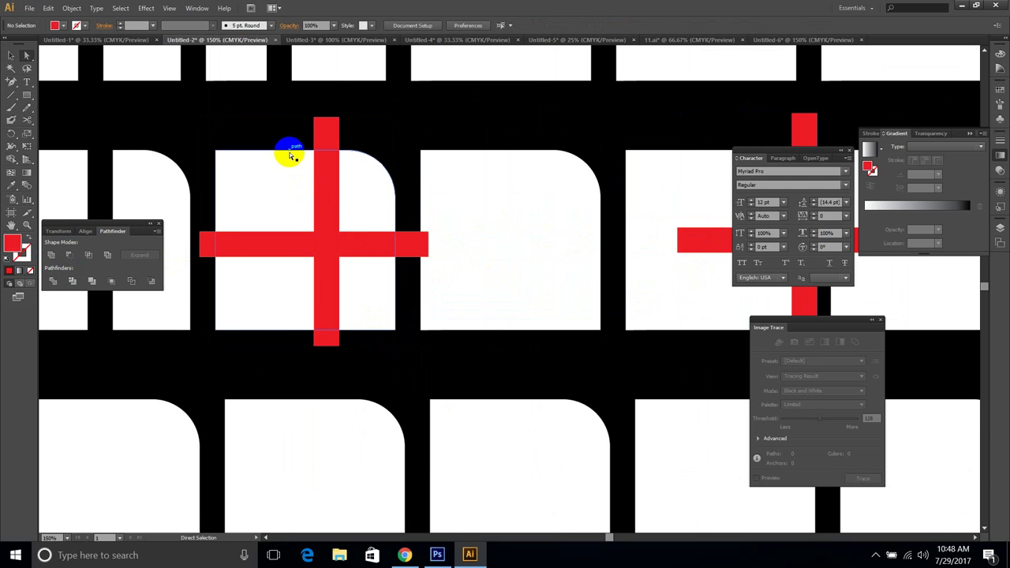
drag(290, 155, 372, 191)
click(69, 255)
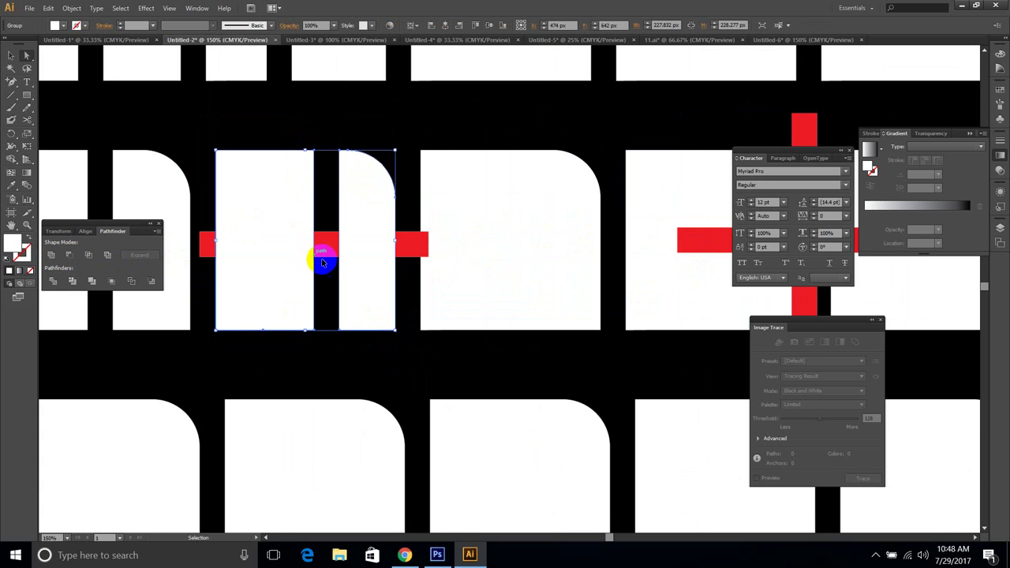
key(ctrl+z)
Step: Move the vertical bar left to the middle of the second square and subtract it from the square
click(427, 378)
drag(331, 289, 310, 287)
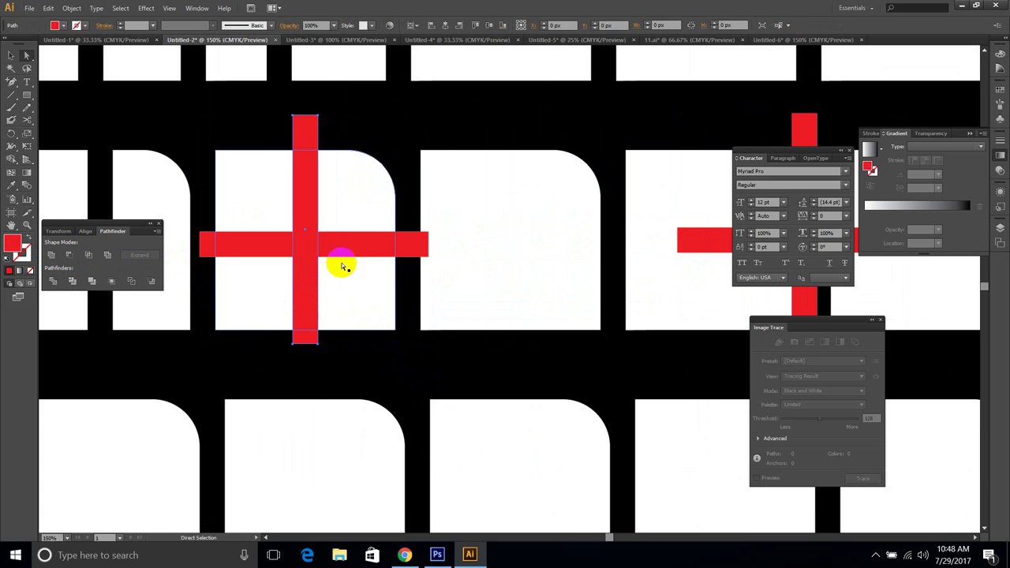
shift+click(358, 214)
click(70, 256)
click(360, 342)
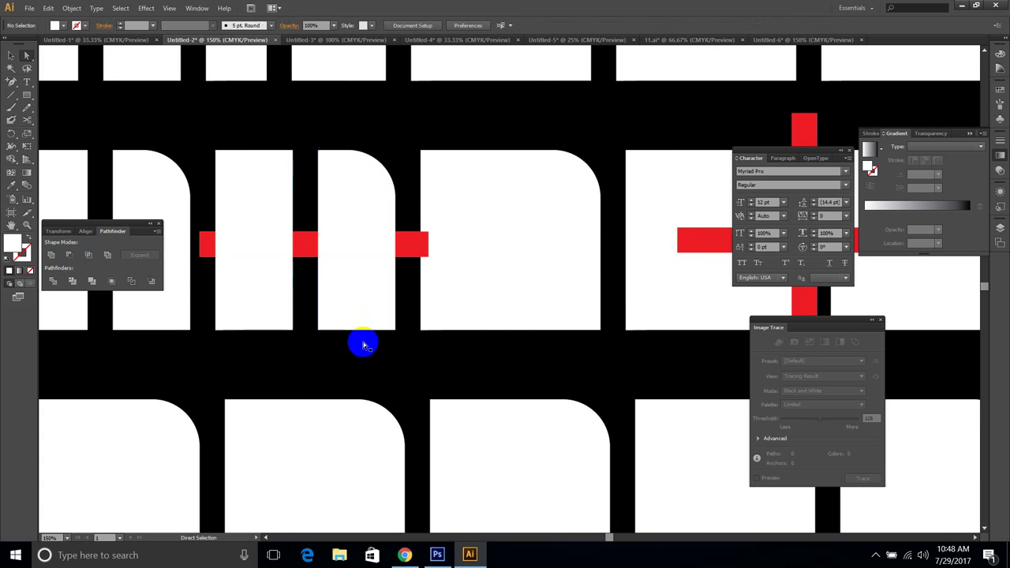
Step: Delete the second square's left half and the horizontal bar, and move the remaining right half closer to the first letter
click(278, 242)
key(Delete)
click(304, 241)
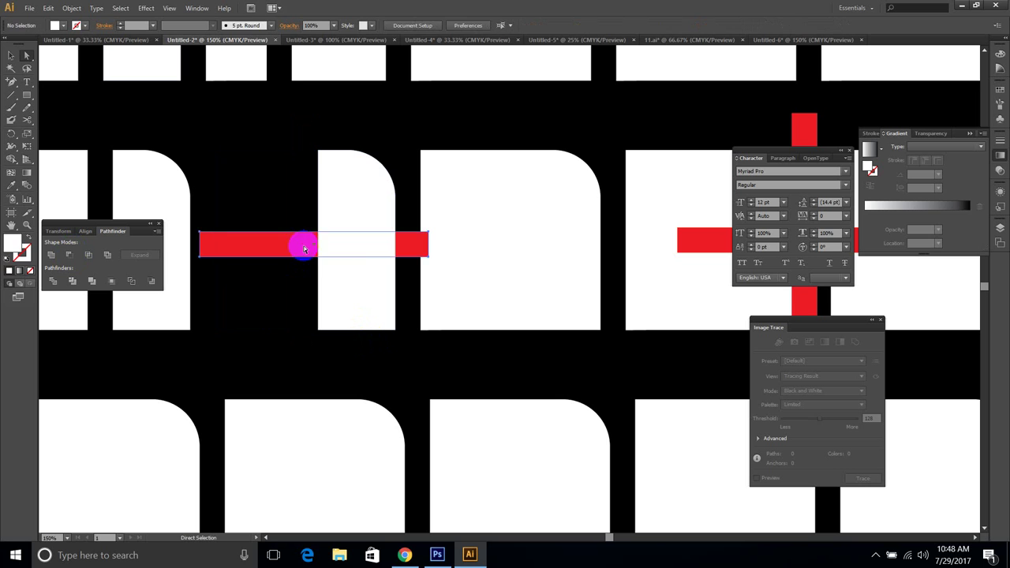
key(Delete)
drag(351, 246, 276, 250)
click(379, 333)
drag(380, 333, 367, 330)
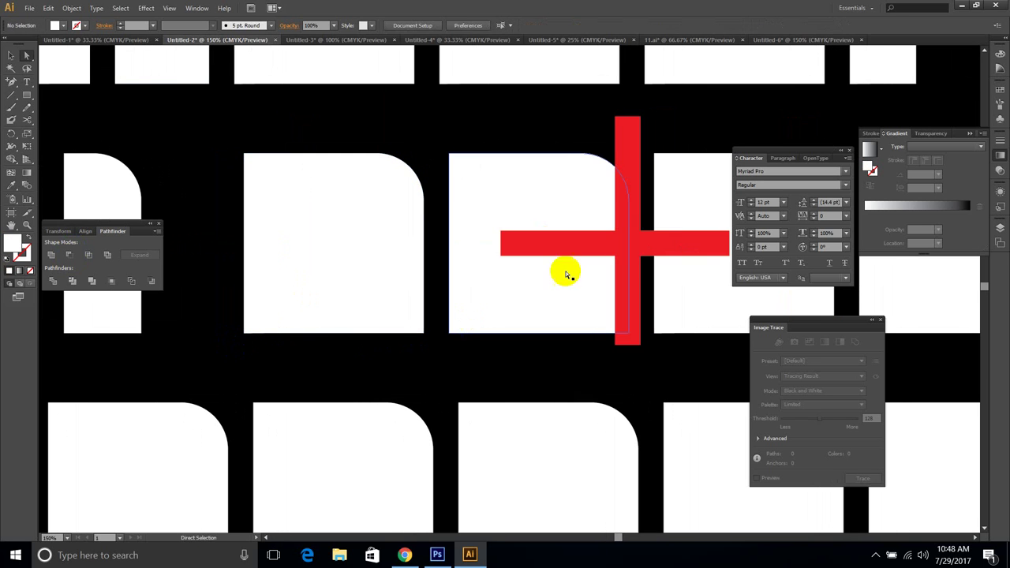
Step: Move the vertical bar onto the second row's third square and reflect that square across the horizontal axis
drag(631, 250, 368, 203)
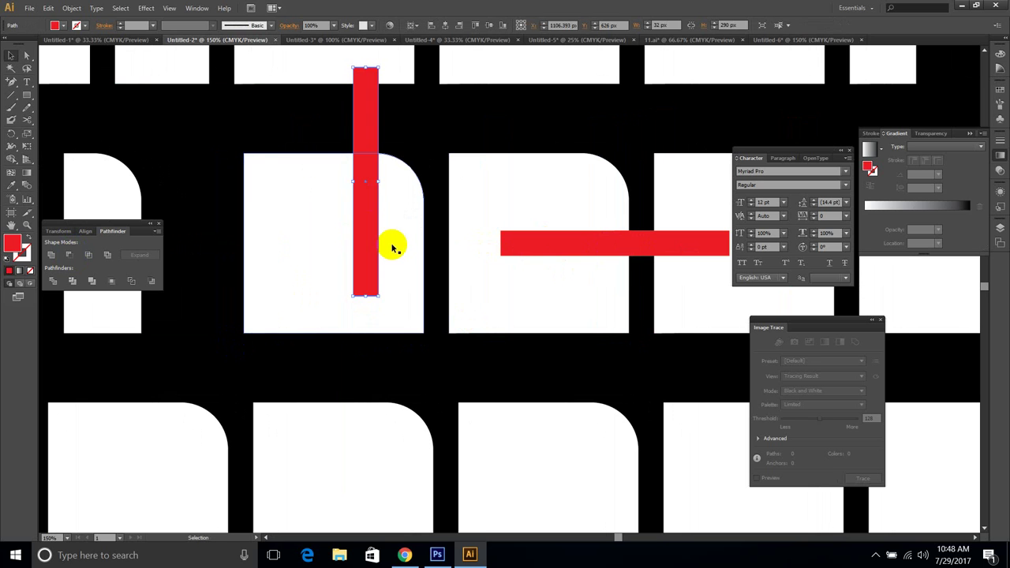
click(393, 251)
right_click(395, 186)
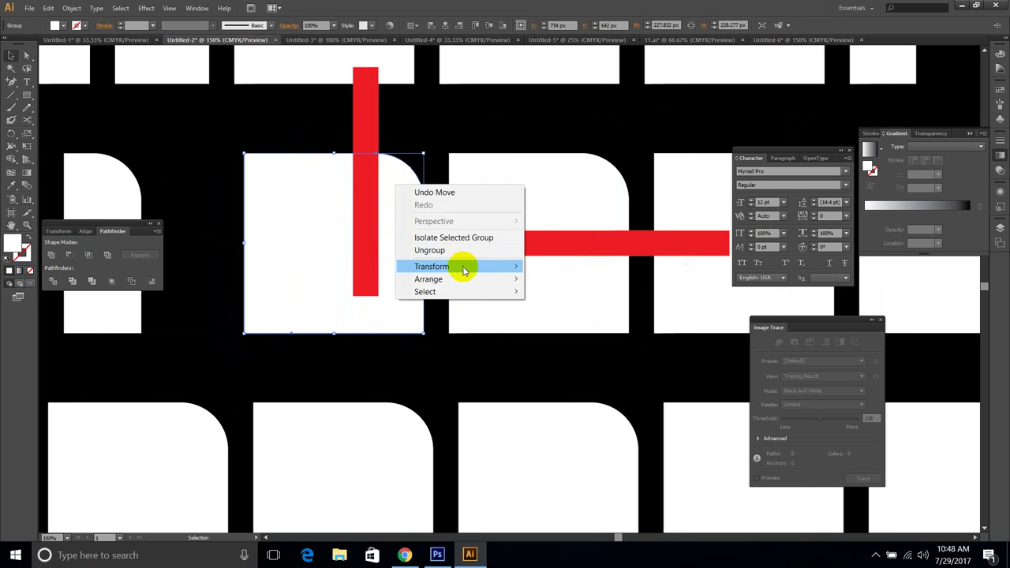
mouse_move(505, 268)
click(557, 307)
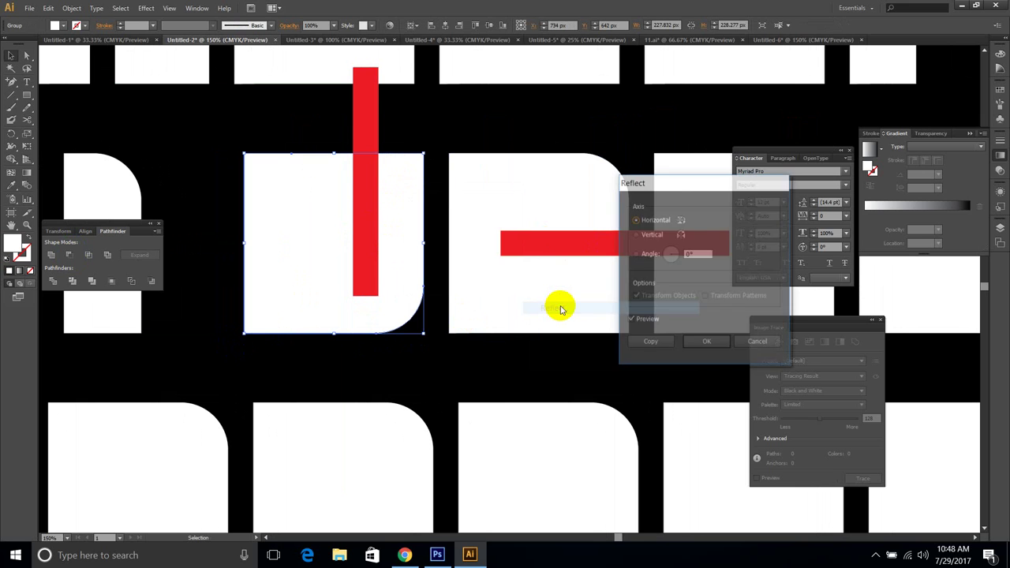
click(697, 344)
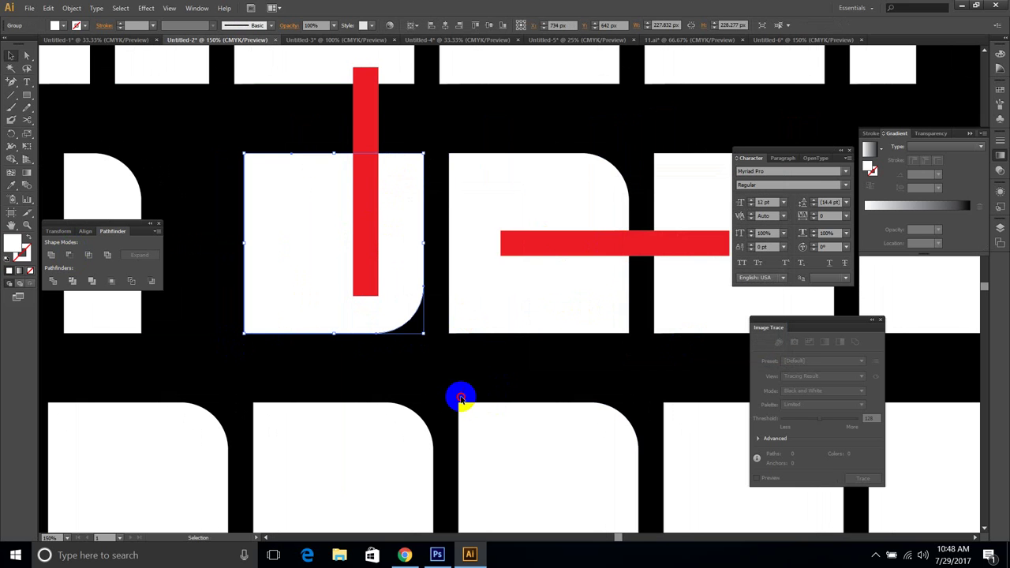
Step: Shift the vertical bar left and up on the third square and place a copy of the horizontal bar reaching it from the left
drag(371, 263, 345, 241)
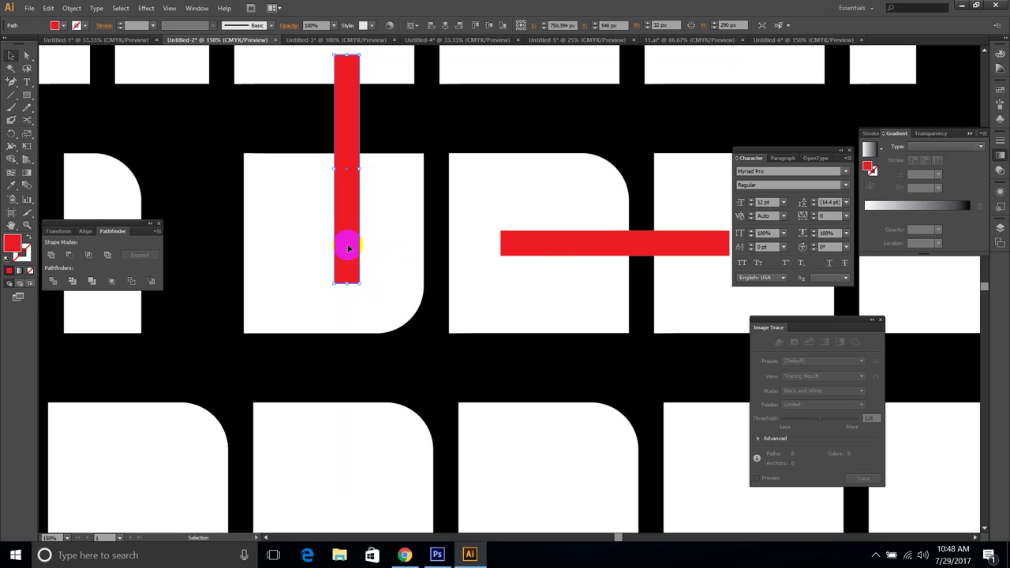
drag(536, 256, 181, 218)
Step: Try subtracting both bars from the third square and deleting its upper-left piece, and undo both changes
drag(248, 124, 361, 229)
click(76, 252)
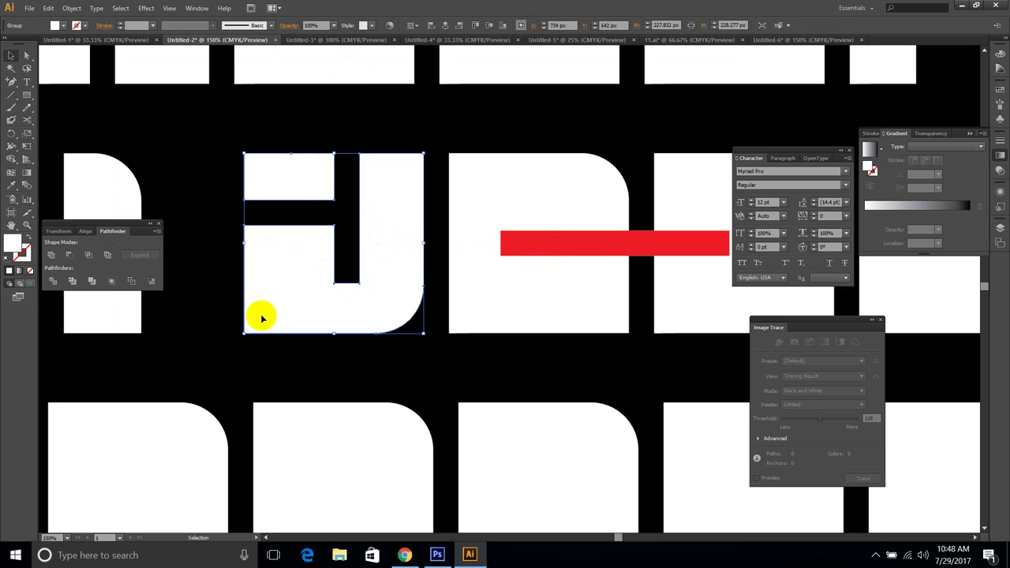
click(404, 369)
key(a)
click(299, 185)
key(Delete)
key(space)
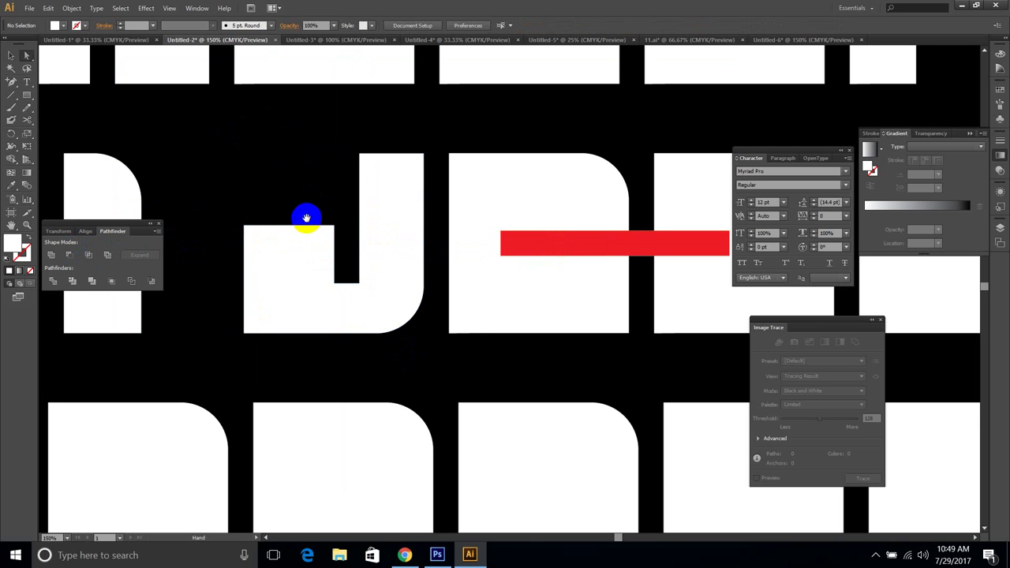
drag(307, 217, 347, 293)
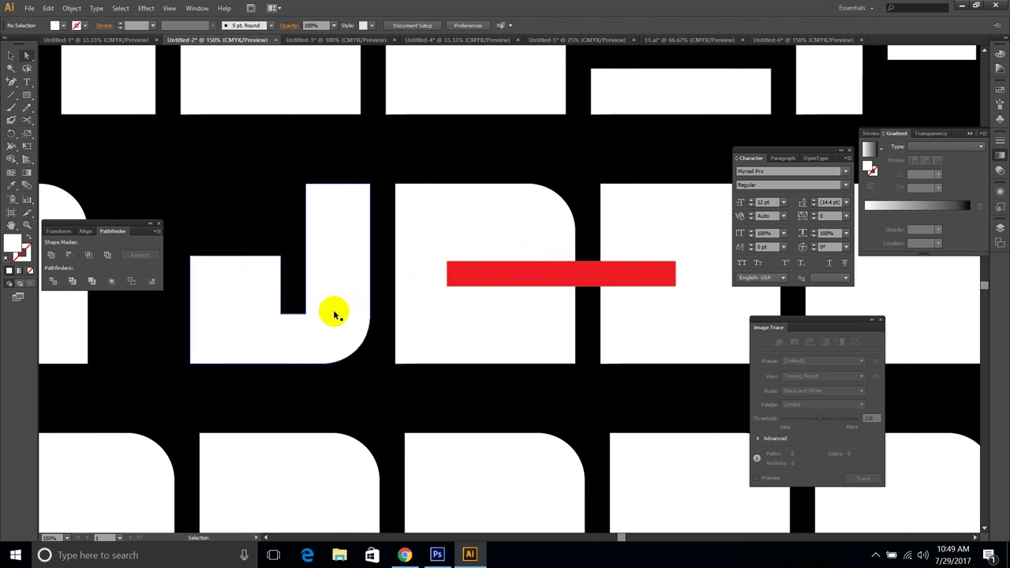
key(ctrl+z)
key(ctrl+z)
Step: Move the vertical bar slightly left, subtract both bars from the second row's third square and delete the upper-left piece
click(292, 300)
drag(292, 300, 279, 295)
drag(340, 378, 229, 251)
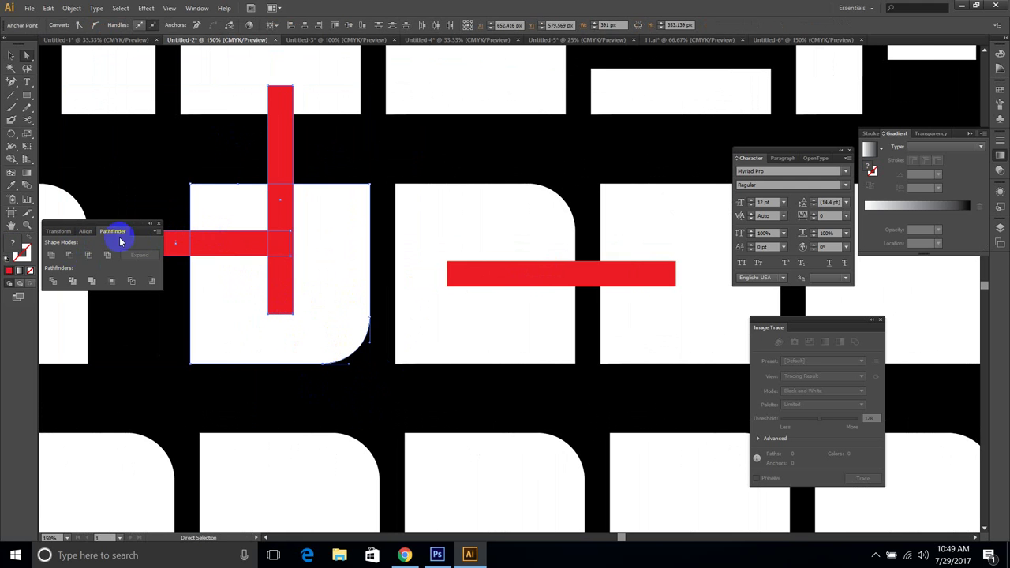
click(77, 259)
click(356, 399)
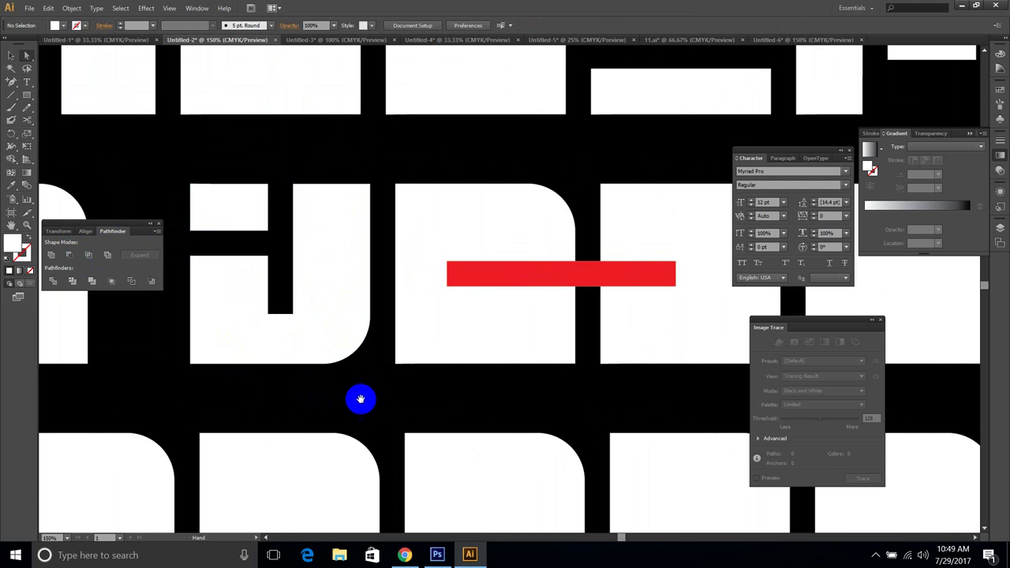
click(249, 206)
key(Delete)
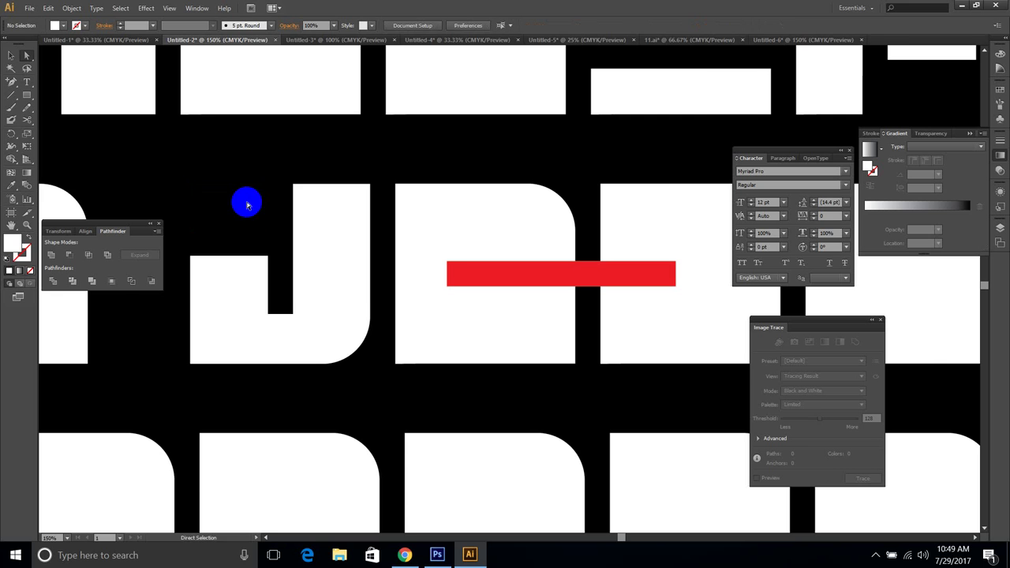
Step: Nudge the horizontal bar right on the fourth square and place a copy of it, rotated to vertical, across its left end
drag(473, 285, 257, 277)
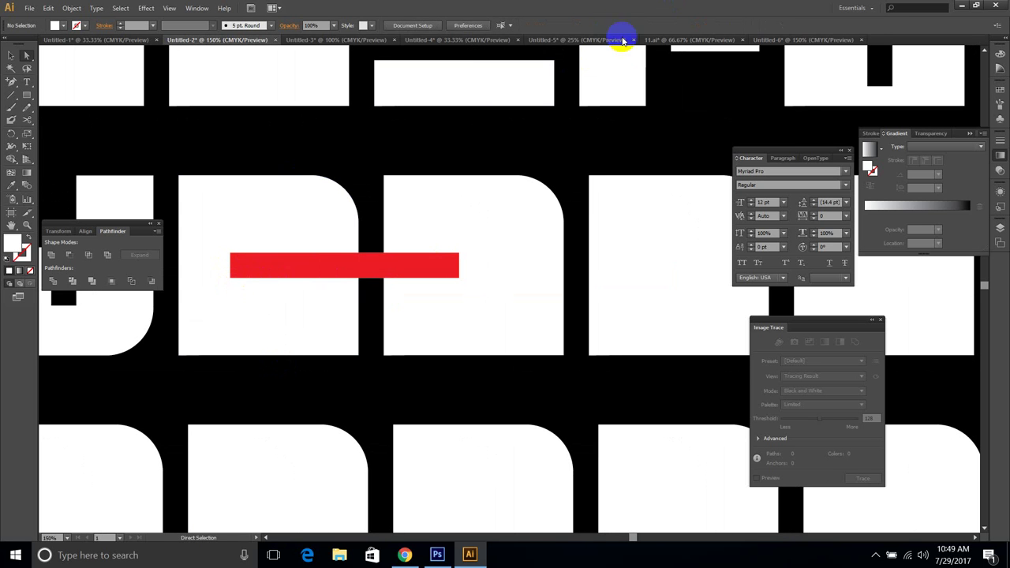
drag(331, 405, 482, 372)
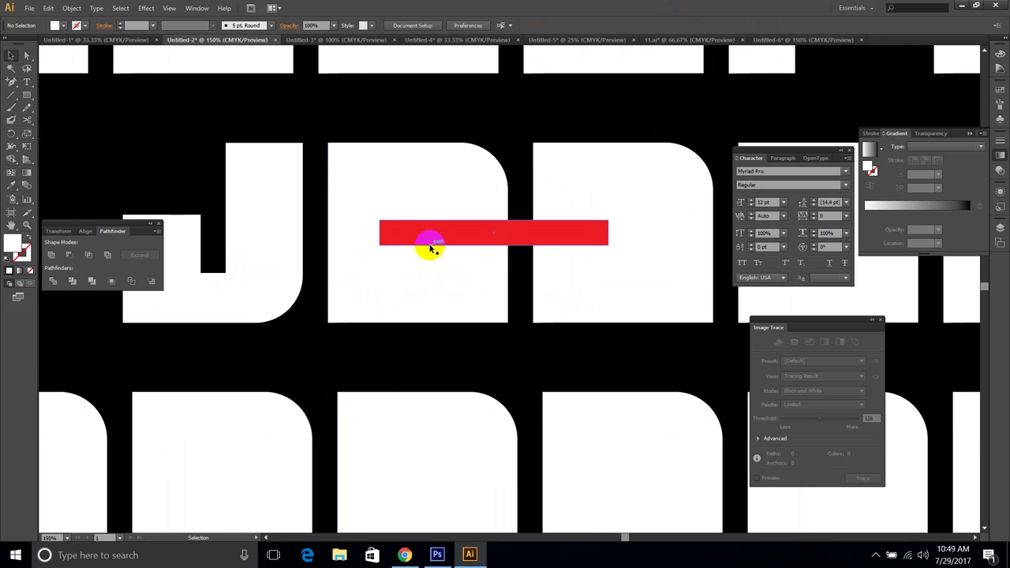
drag(426, 235, 441, 234)
drag(549, 239, 558, 215)
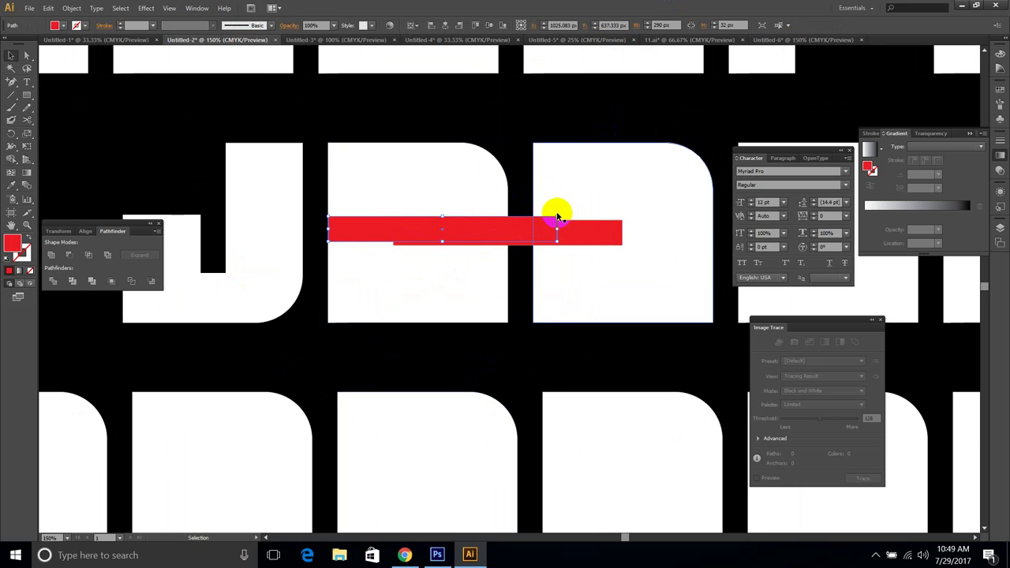
drag(562, 216, 424, 347)
drag(453, 291, 413, 288)
Step: Rotate the horizontal bar 45° and place it rising to the right from the middle of the vertical bar
click(526, 232)
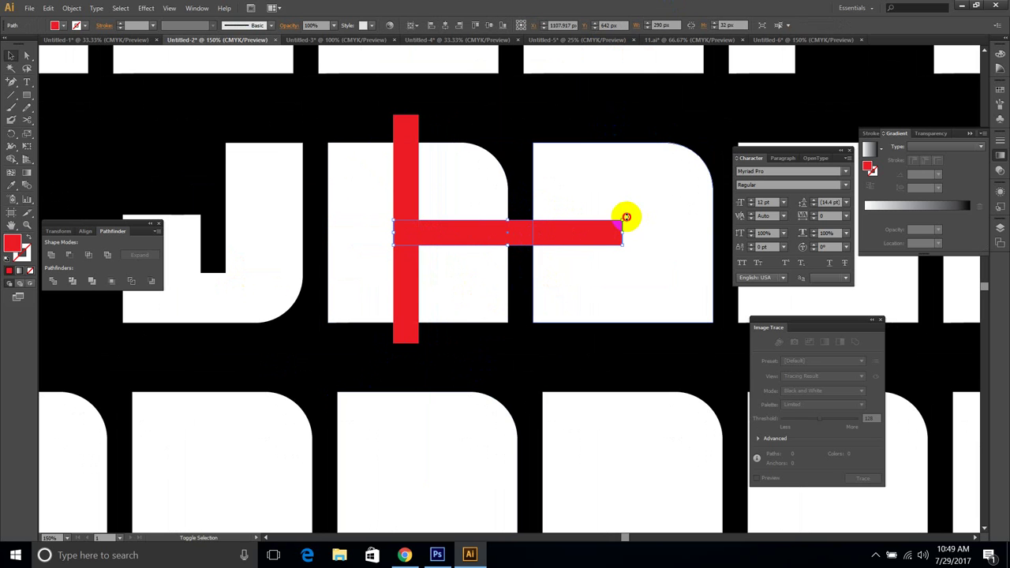
drag(626, 217, 539, 130)
drag(476, 258, 452, 171)
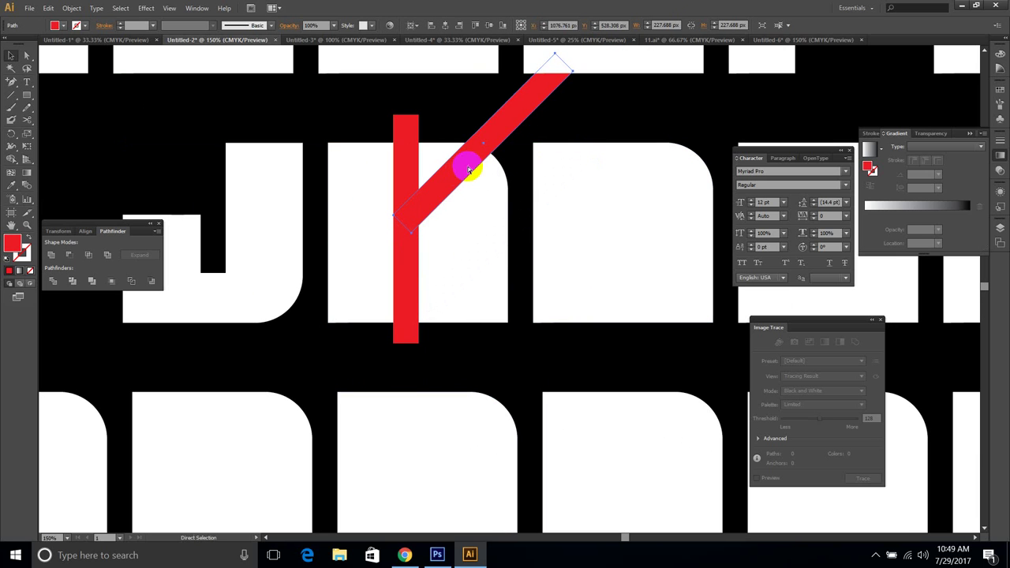
Step: Reflect a copy of the diagonal bar across the horizontal axis and move it down so the two diagonals meet at the vertical bar
right_click(533, 118)
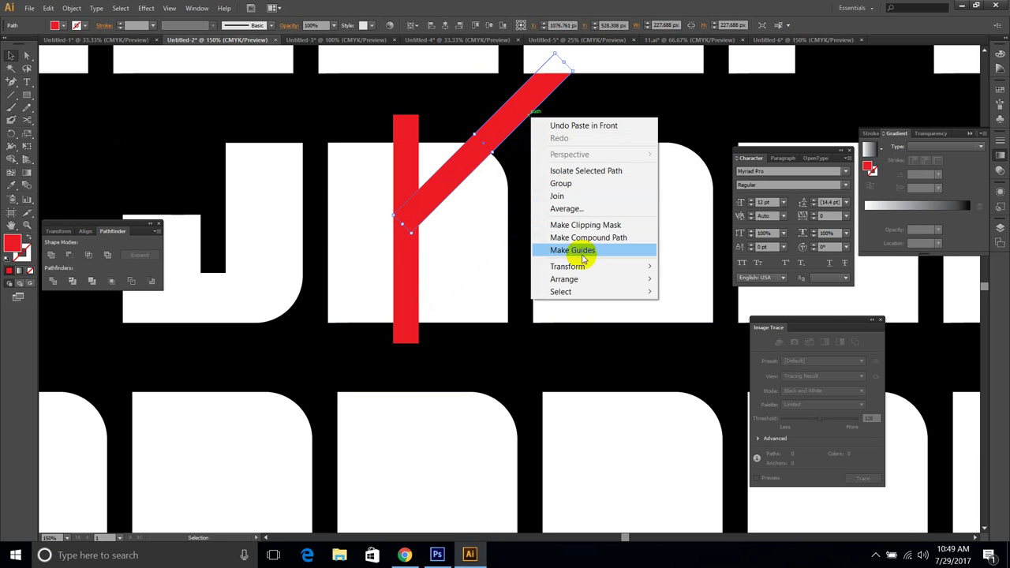
mouse_move(588, 268)
click(673, 306)
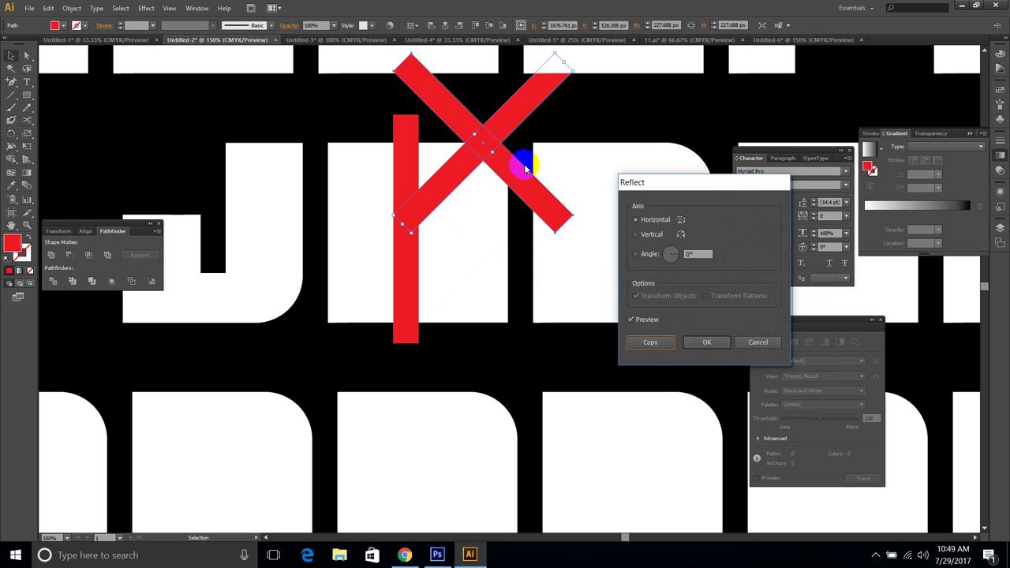
click(705, 341)
drag(492, 151, 498, 296)
shift+click(448, 182)
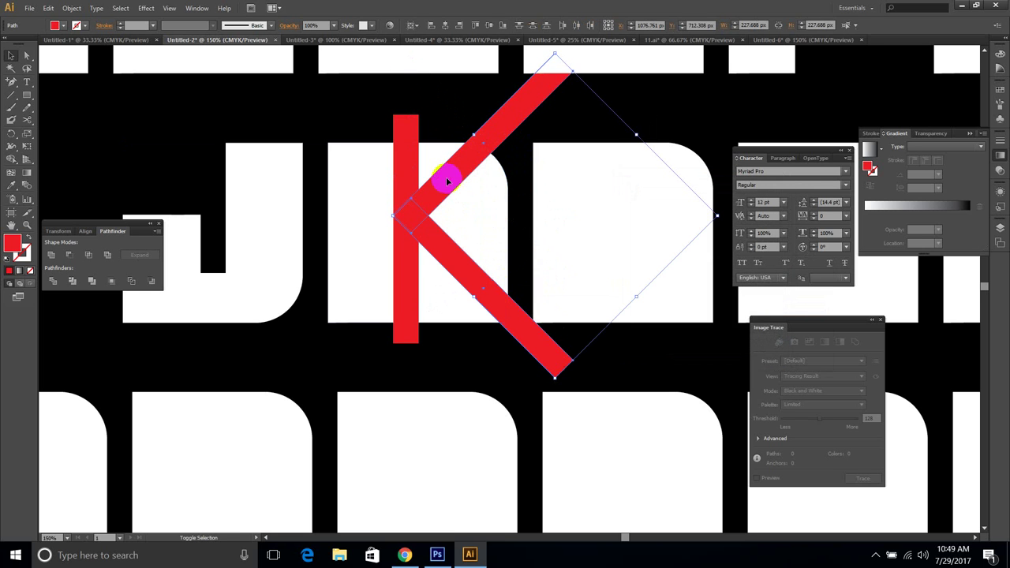
Step: Delete the vertical bar from the fourth square and subtract the two diagonal bars from the square
click(491, 356)
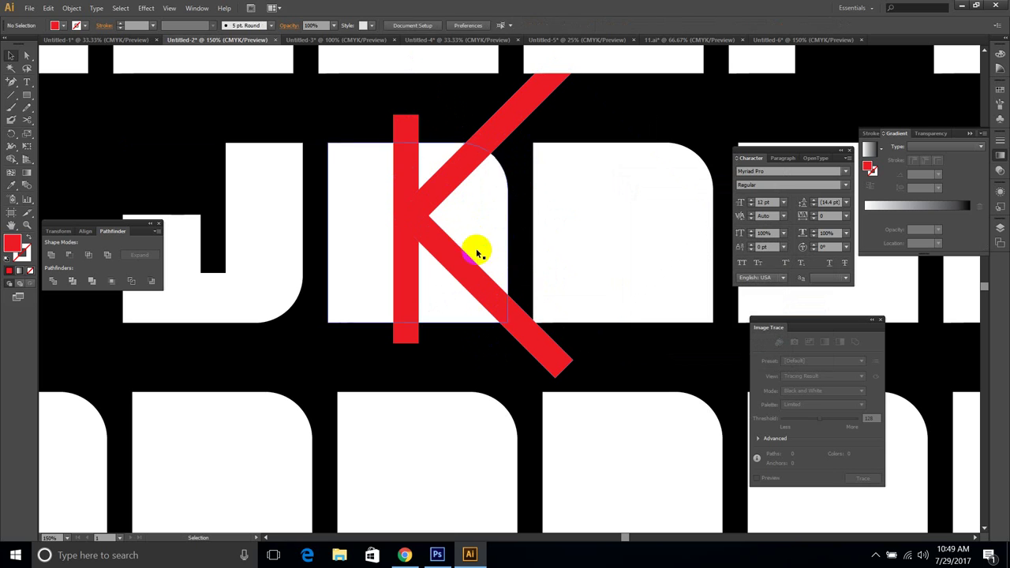
click(438, 186)
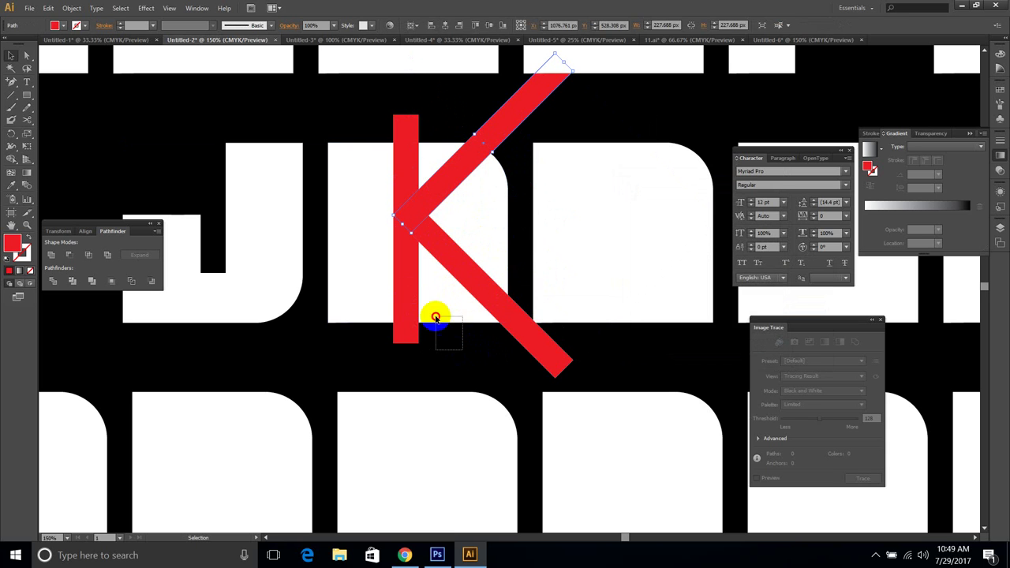
click(408, 274)
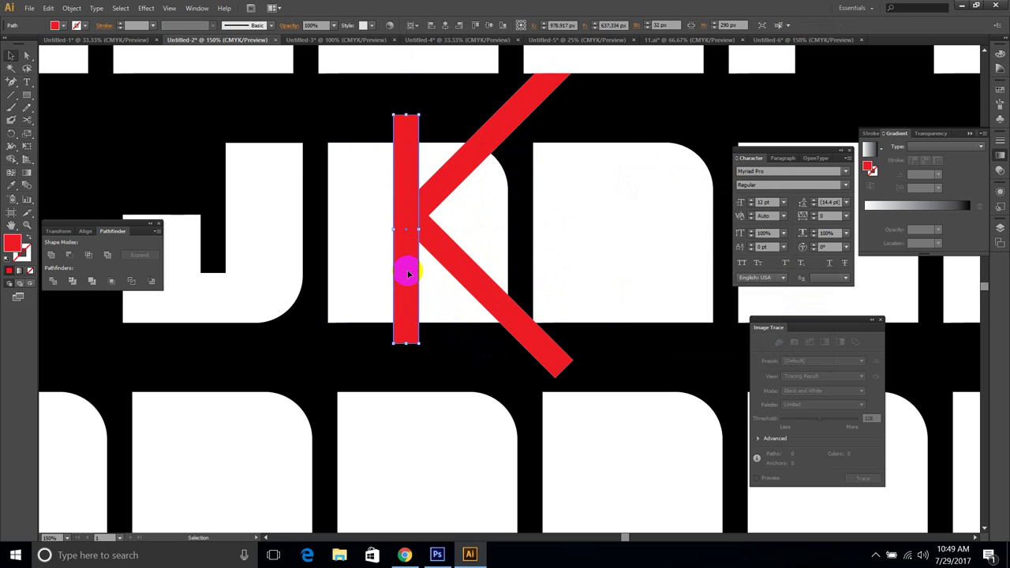
key(Delete)
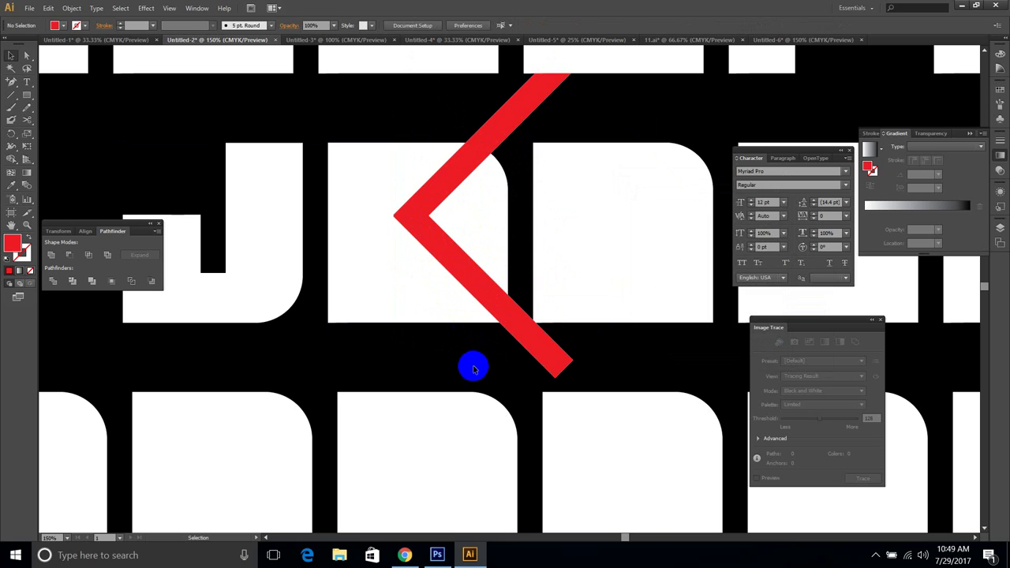
drag(470, 363, 368, 150)
click(72, 255)
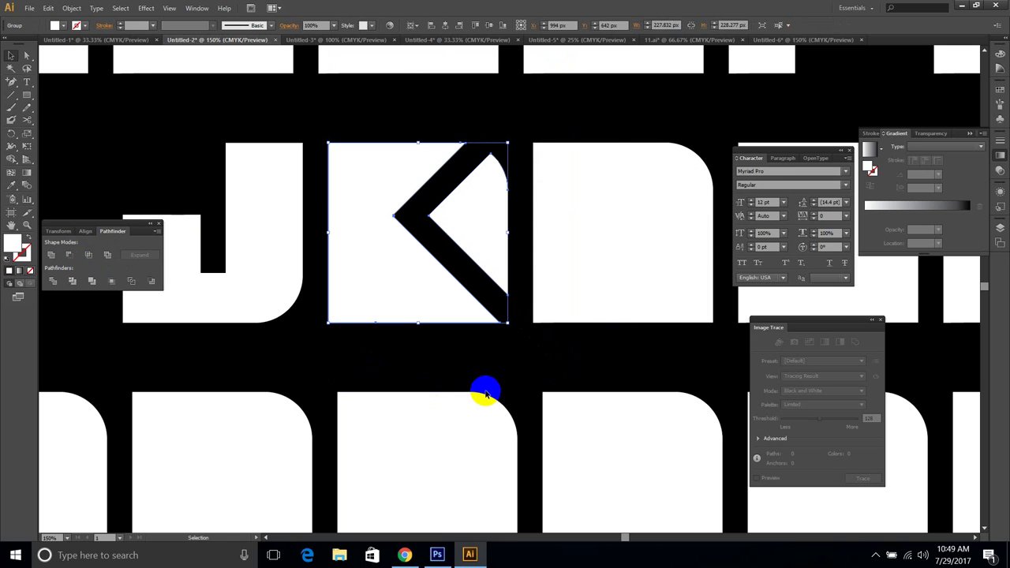
Step: Place a copy of the second row's J shape exactly over the fifth square
scroll(480, 395, down, 3)
scroll(451, 348, up, 2)
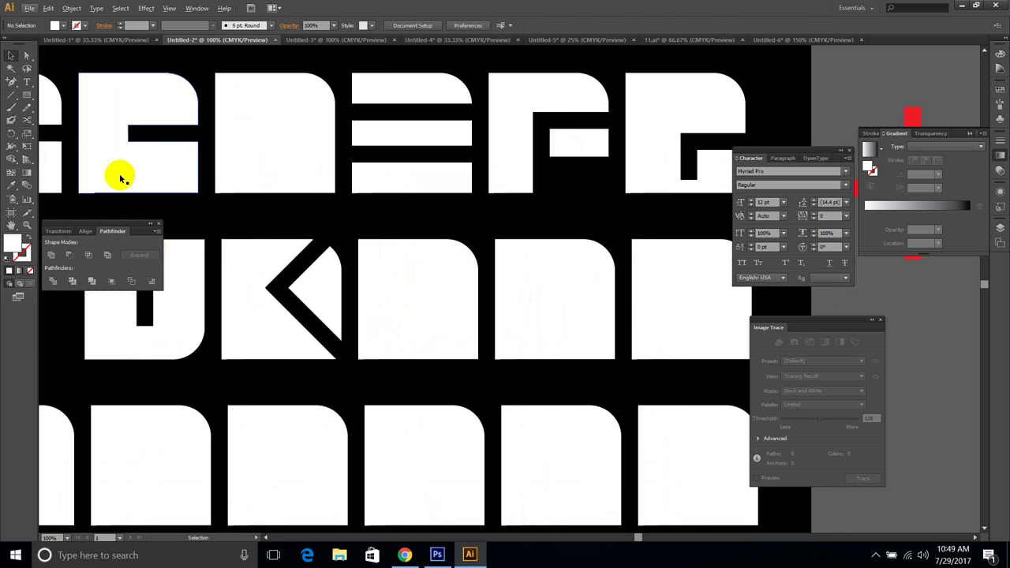
key(a)
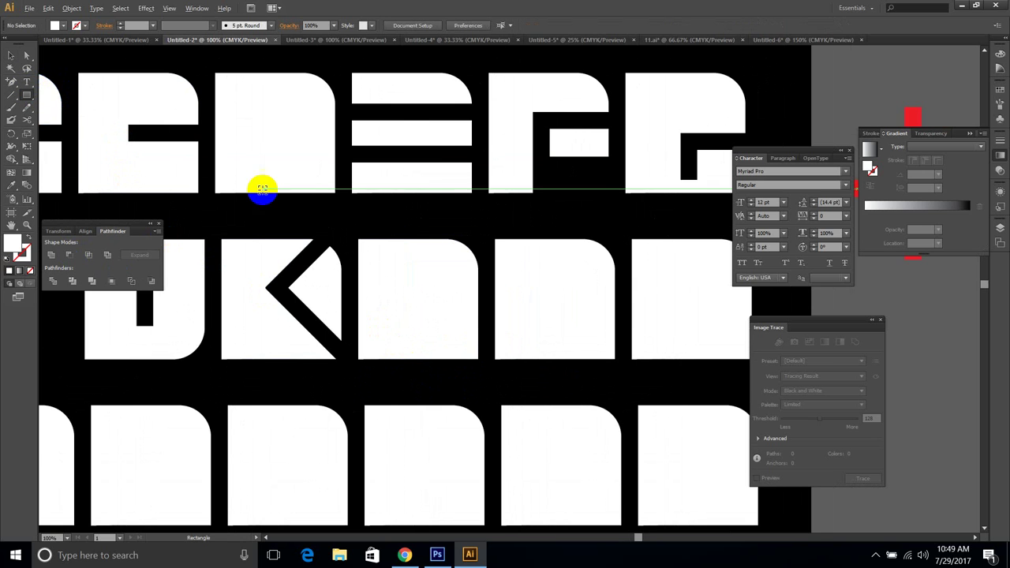
scroll(264, 192, down, 2)
drag(306, 235, 444, 232)
scroll(445, 237, up, 3)
Step: Reflect the copied J shape across the vertical axis and delete the plain square beneath it
right_click(450, 238)
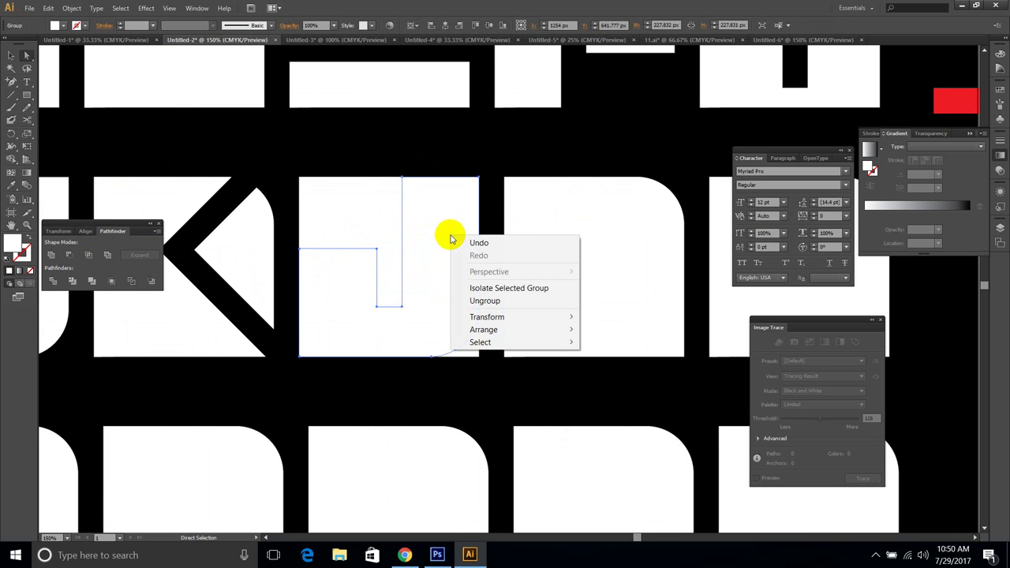
mouse_move(548, 316)
click(629, 362)
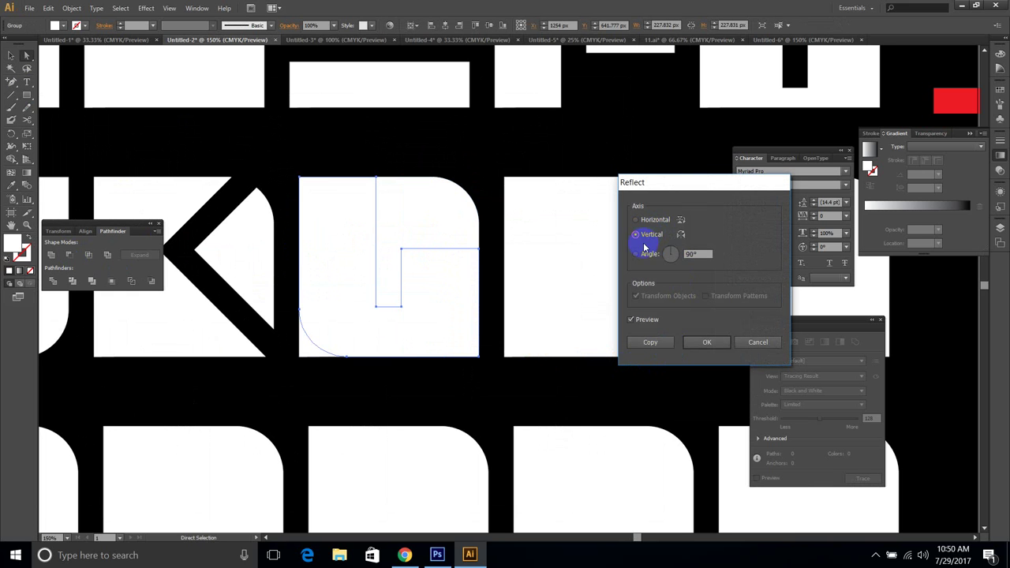
click(684, 342)
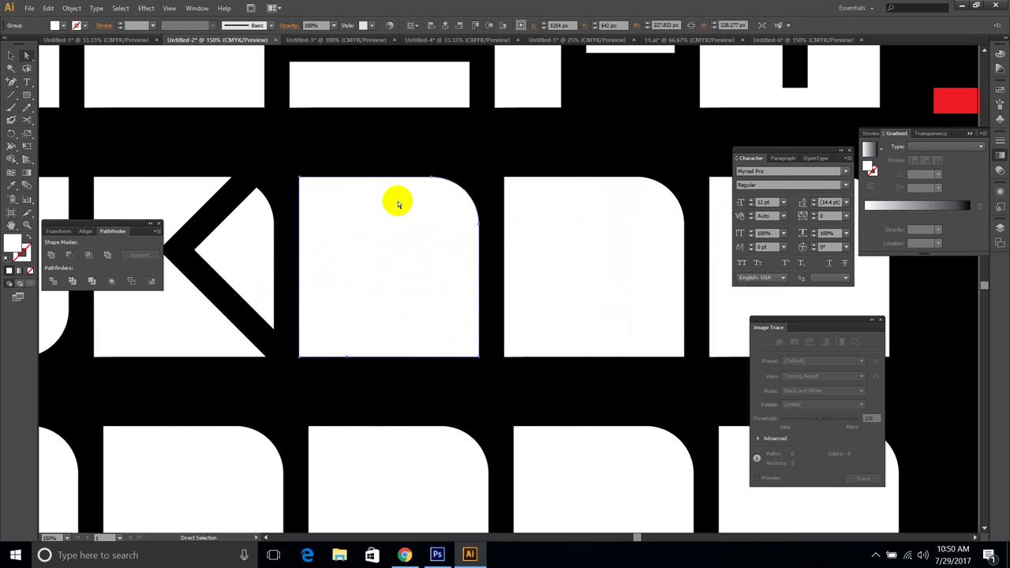
key(Delete)
Step: Place two copies of the vertical red bar side by side on the sixth square, extending below its lower edge
drag(462, 251, 235, 246)
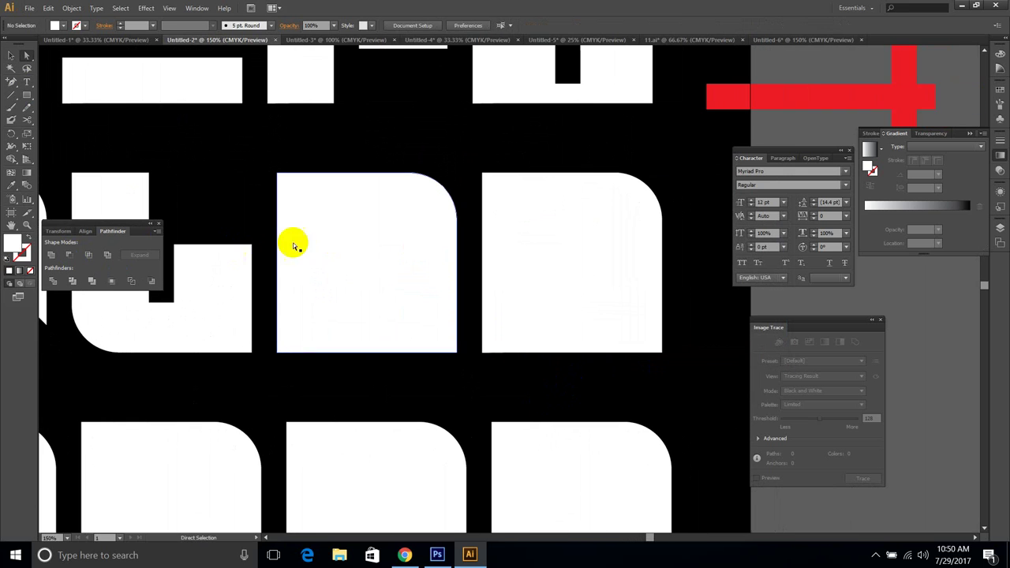
click(786, 103)
drag(907, 85, 392, 312)
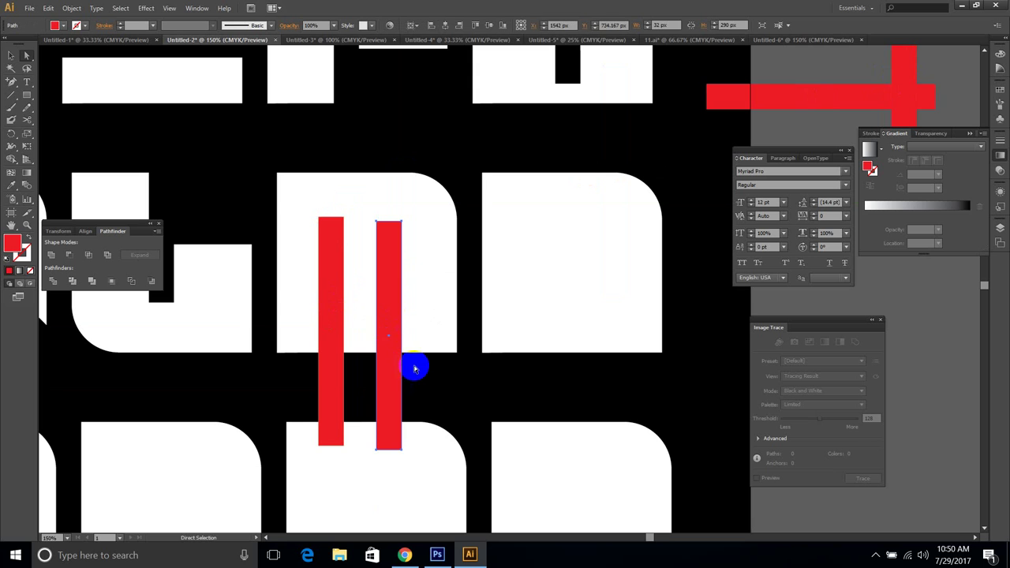
drag(401, 367, 303, 362)
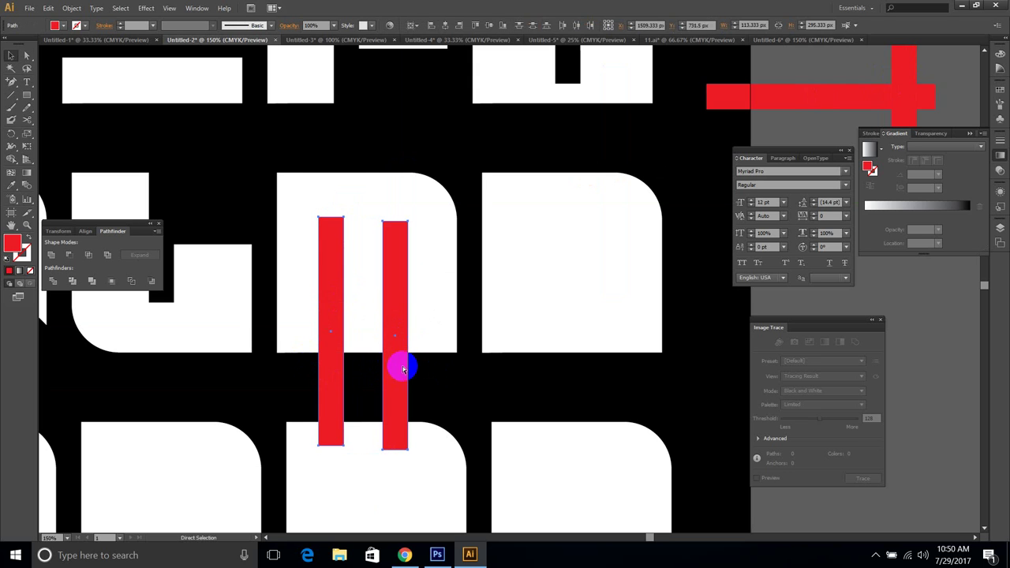
Step: Centre the grouped pair of red bars horizontally on the sixth square
click(386, 198)
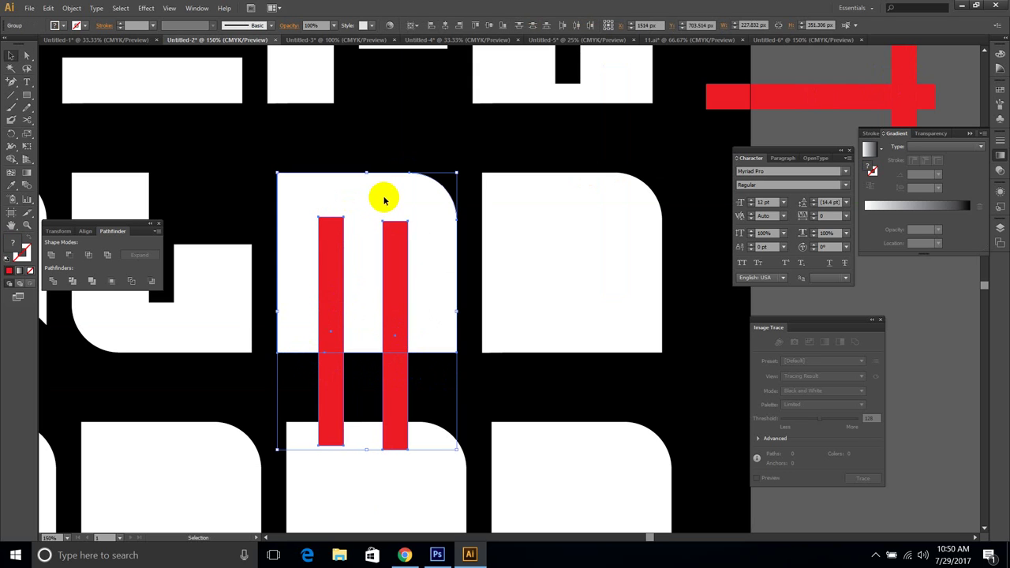
click(446, 26)
click(508, 383)
Step: Ungroup the two bars and align their top edges
click(384, 280)
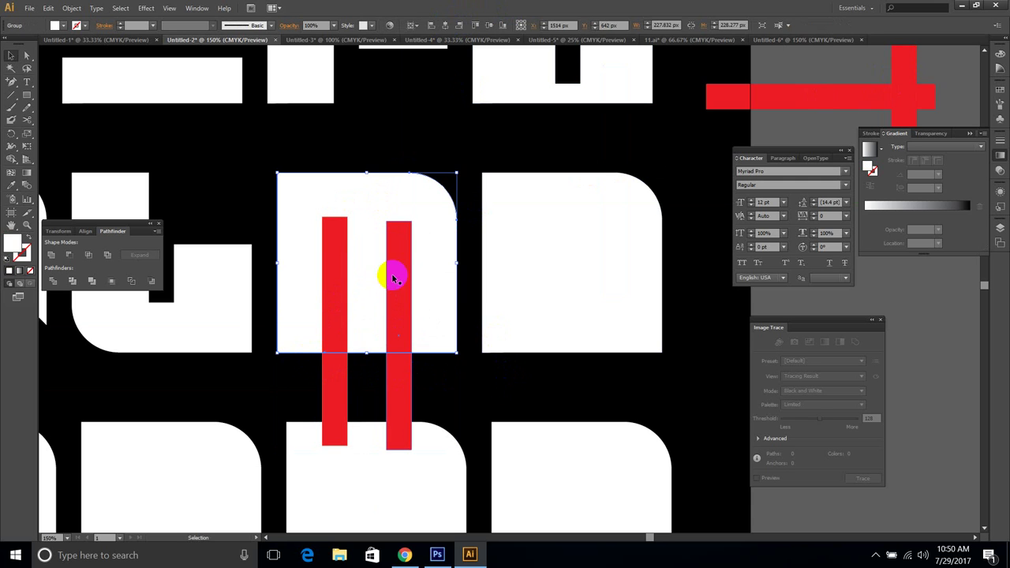
right_click(399, 269)
click(413, 336)
click(340, 253)
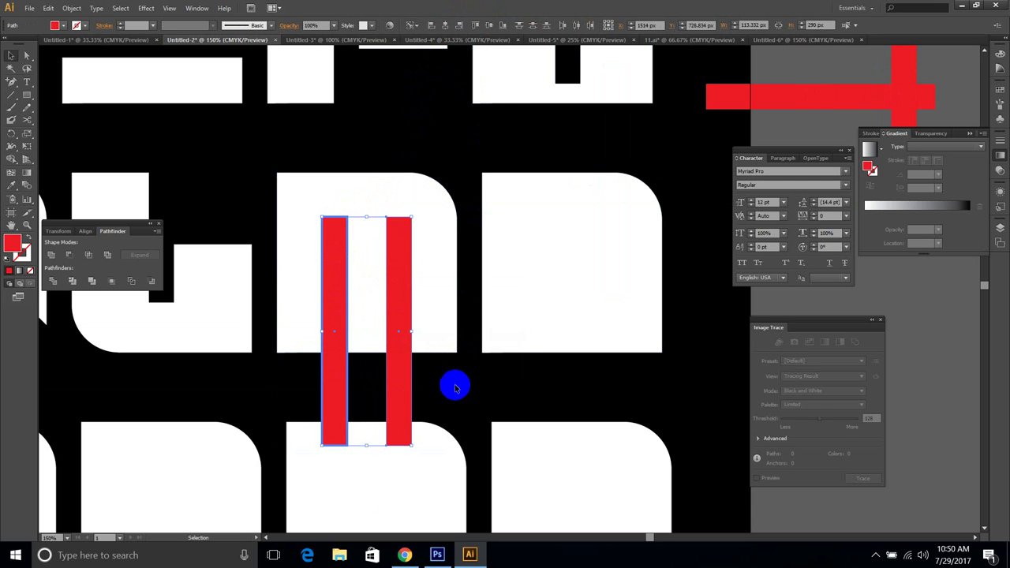
Step: Try subtracting both vertical bars from the sixth square, and undo the subtraction
shift+click(309, 235)
click(72, 256)
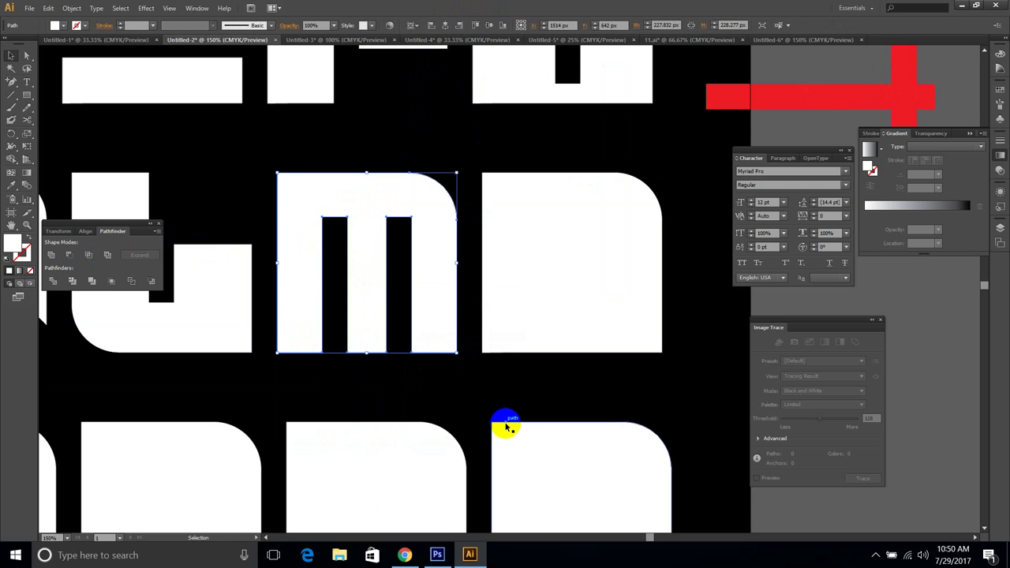
key(ctrl+z)
Step: Shorten both bars from their upper ends to about 277 px high and subtract them from the sixth square
click(401, 372)
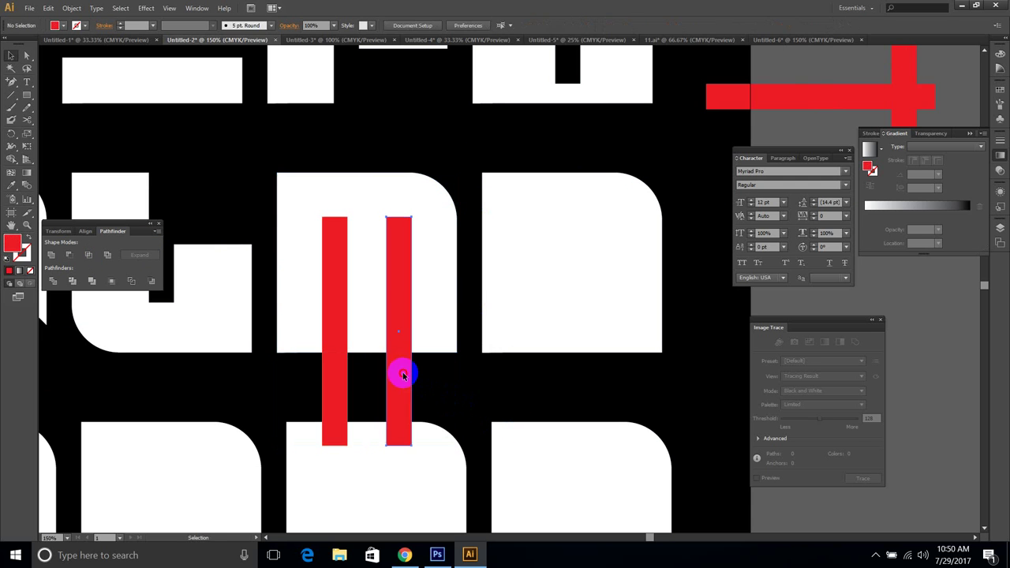
shift+click(345, 381)
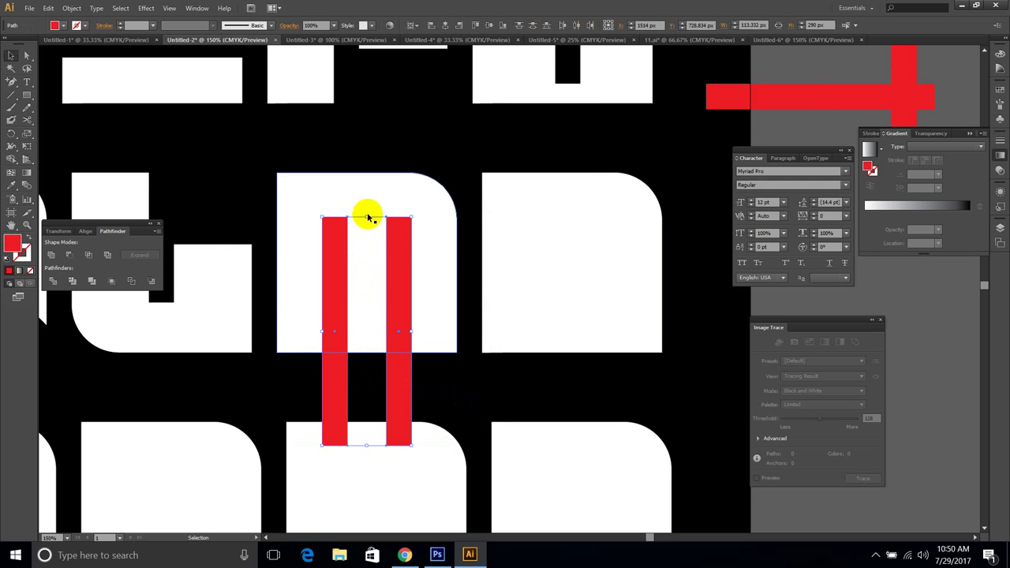
mouse_move(368, 218)
mouse_down()
mouse_move(368, 241)
mouse_move(366, 228)
mouse_up()
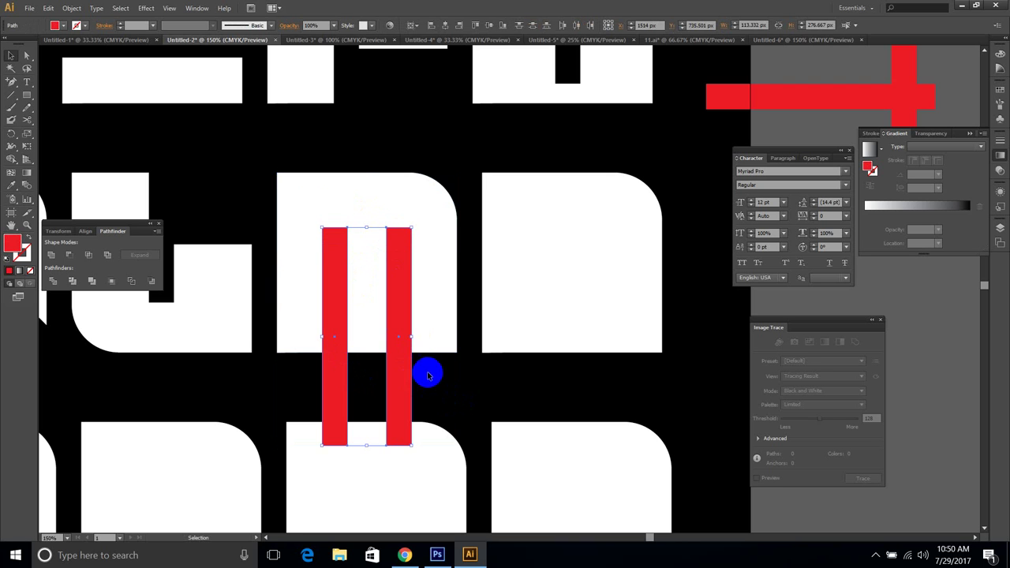
shift+click(422, 347)
click(70, 254)
click(601, 408)
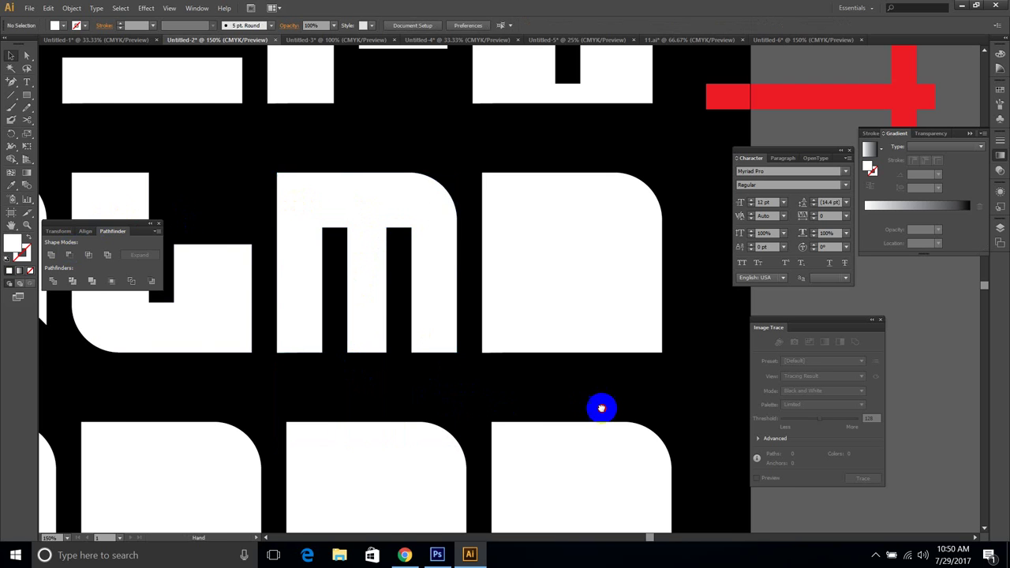
Step: Place a copy of the vertical red bar slightly right of centre on the seventh square and align it to the square's top edge
drag(602, 408, 485, 413)
drag(793, 114, 578, 258)
key(ctrl+z)
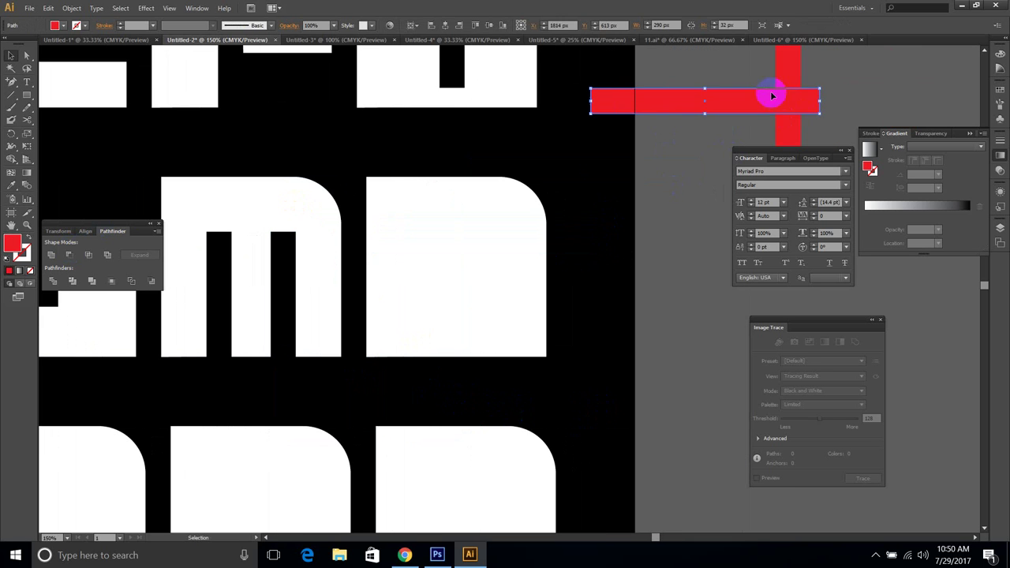
drag(782, 67, 461, 308)
shift+click(429, 196)
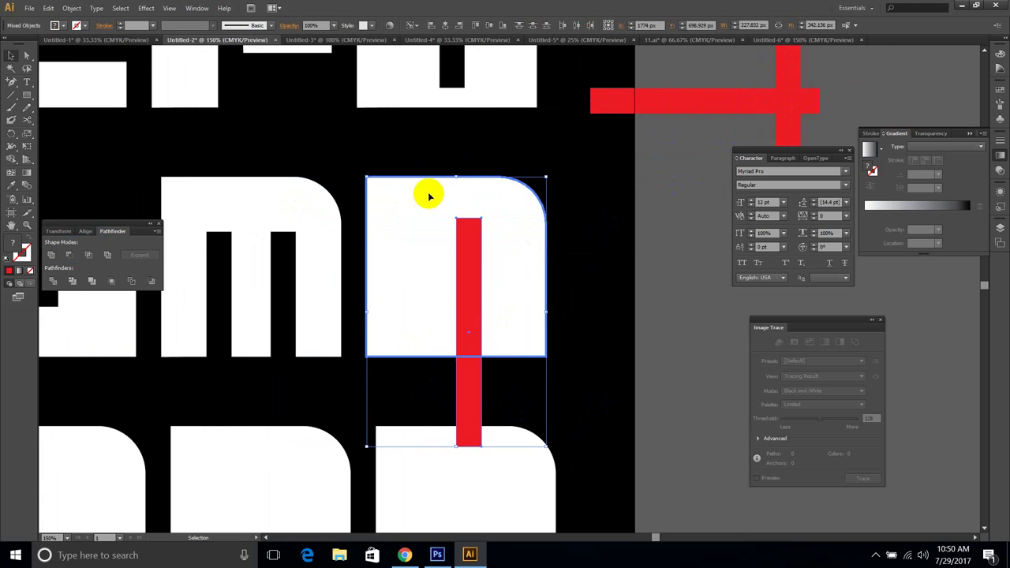
click(476, 26)
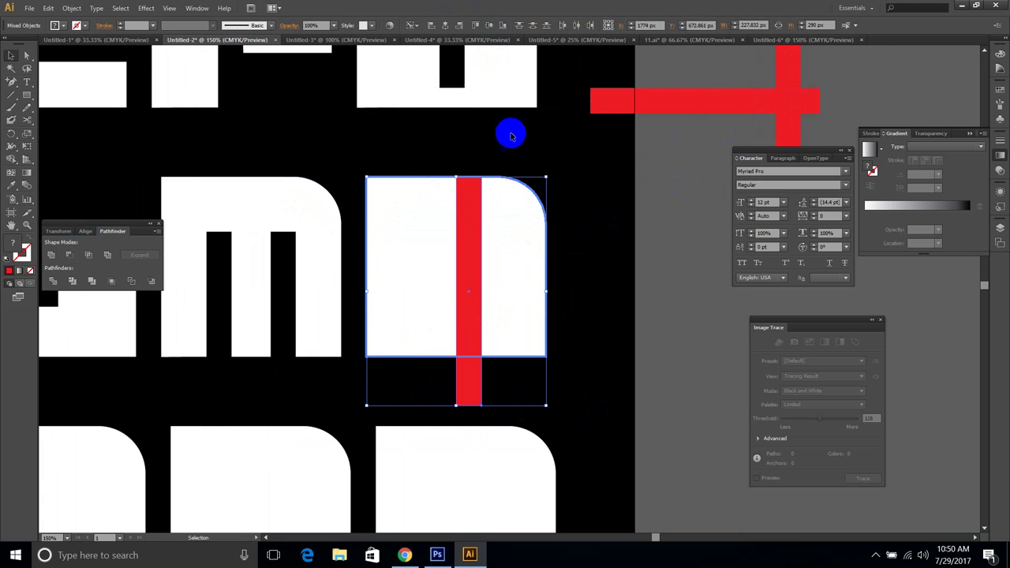
Step: Centre the red bar horizontally on the seventh square and lower its upper end to a guide placed at the M's slot tops
click(447, 26)
click(607, 314)
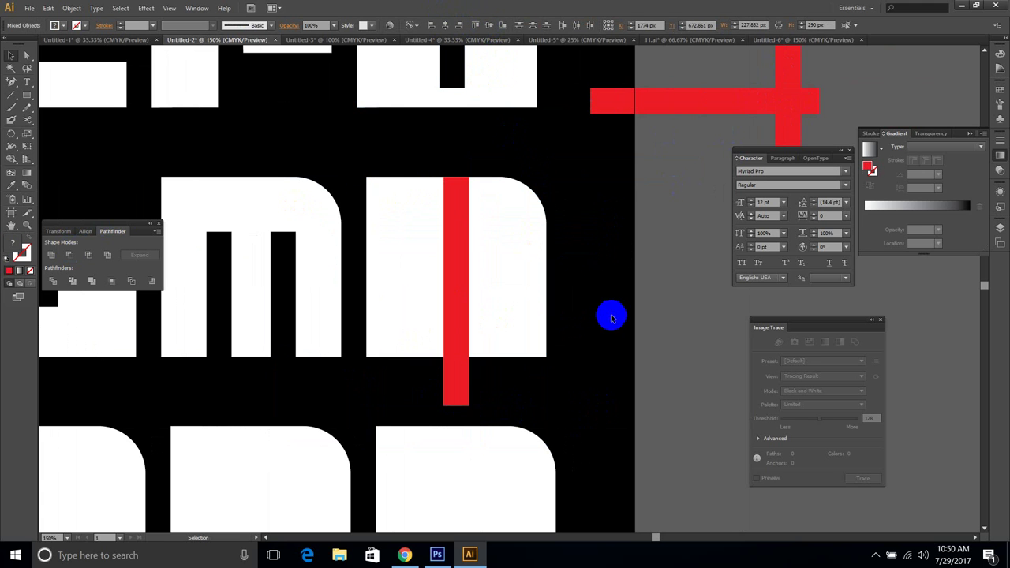
drag(464, 224, 454, 278)
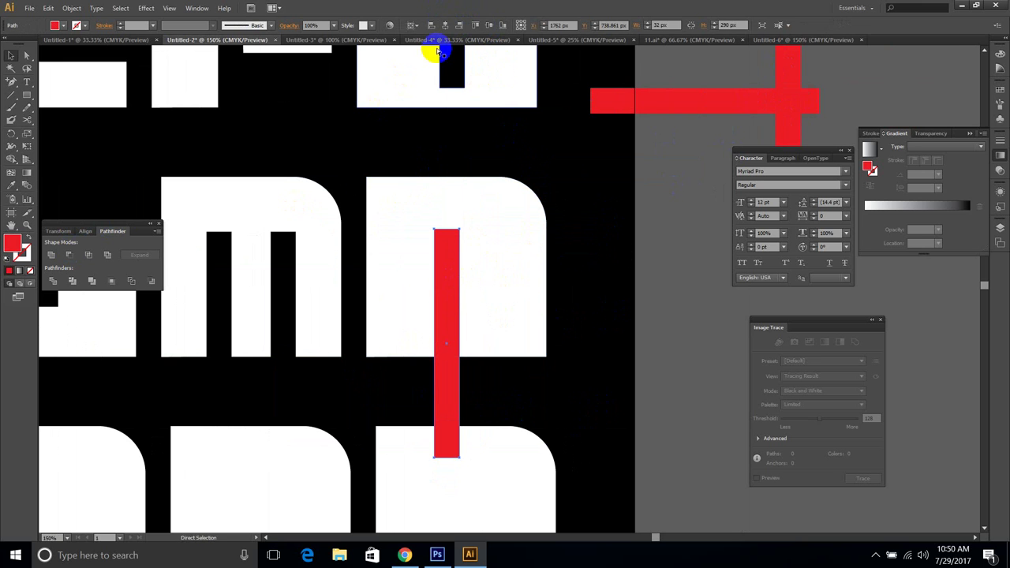
key(ctrl+r)
drag(446, 48, 450, 254)
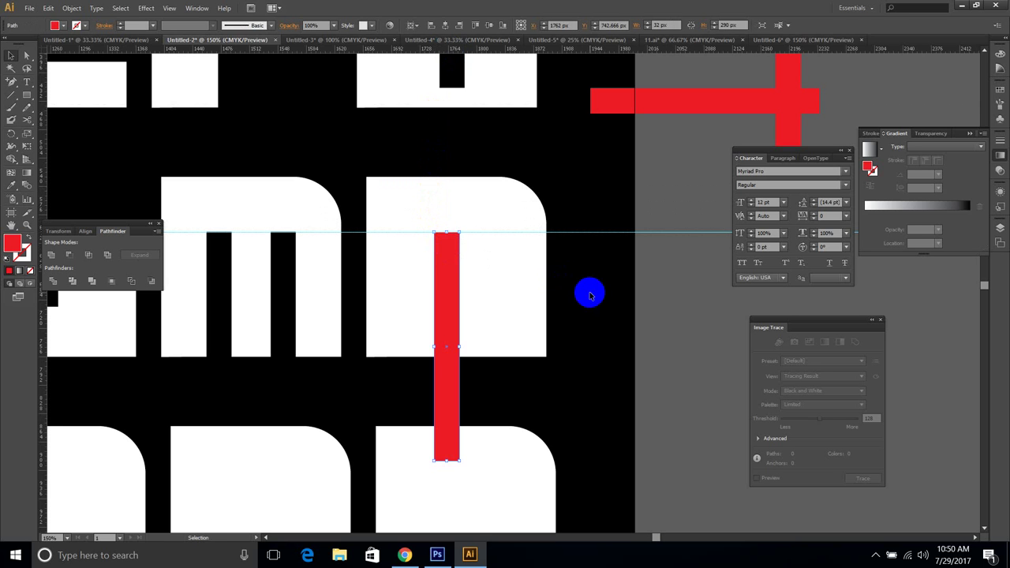
Step: Centre the lowered bar horizontally on the seventh square and subtract it to form the N
drag(589, 291, 394, 202)
click(445, 25)
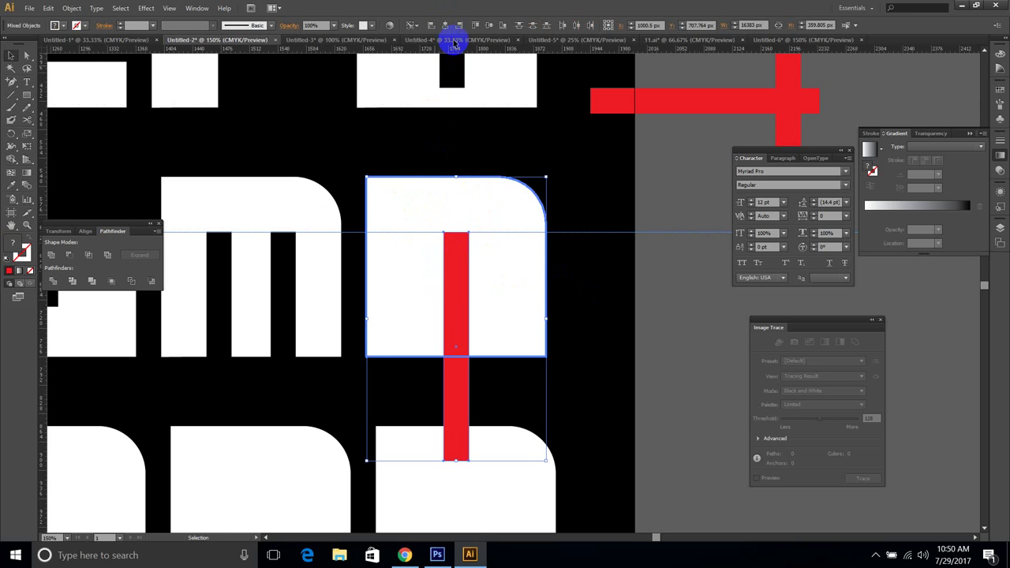
click(71, 255)
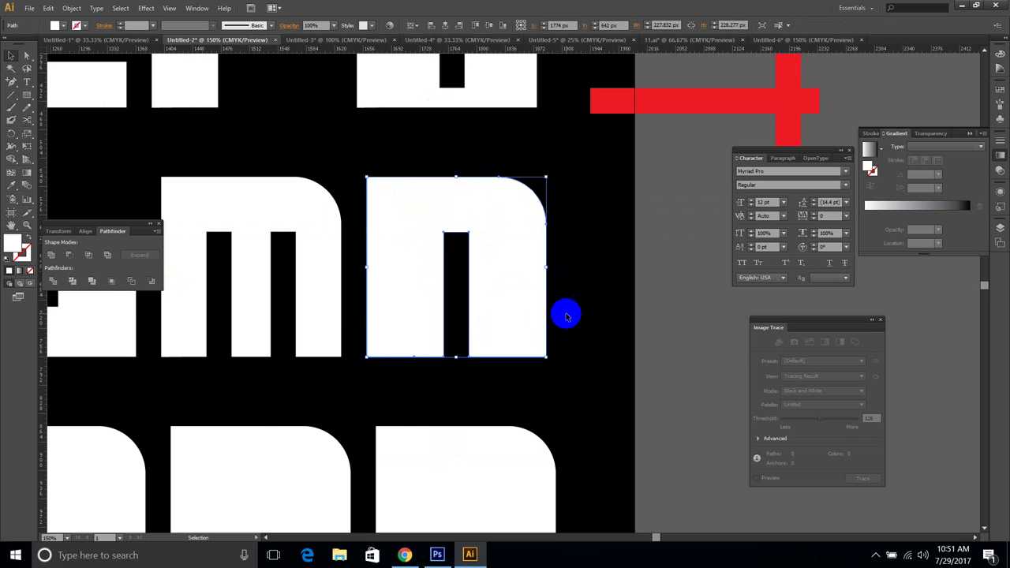
click(580, 314)
Step: Cut a small centred hole in the third row's first square by subtracting a scaled-down copy of the square
scroll(584, 324, down, 1)
drag(603, 286, 447, 215)
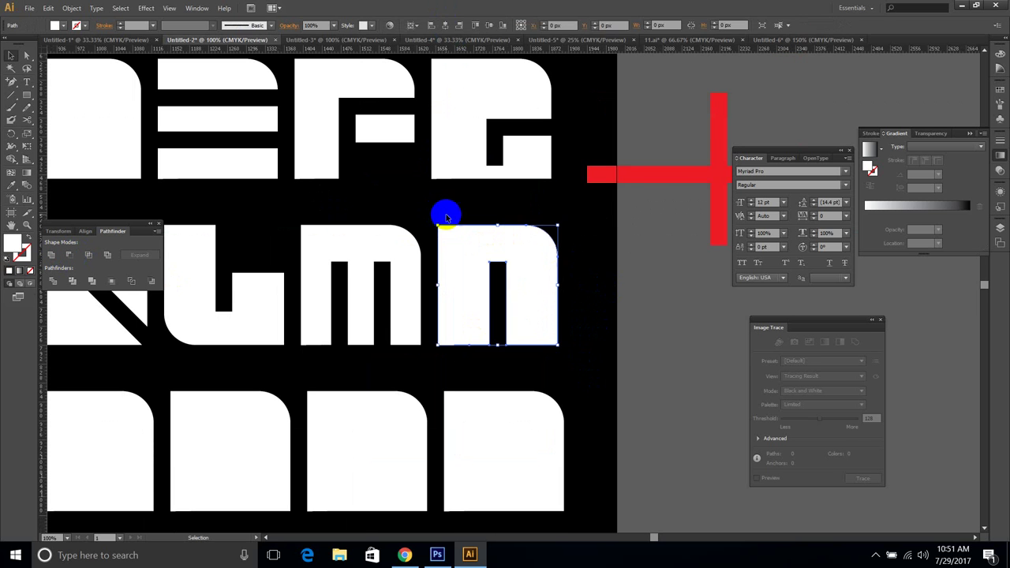
click(590, 323)
drag(589, 334, 620, 287)
scroll(622, 284, down, 2)
drag(656, 353, 665, 345)
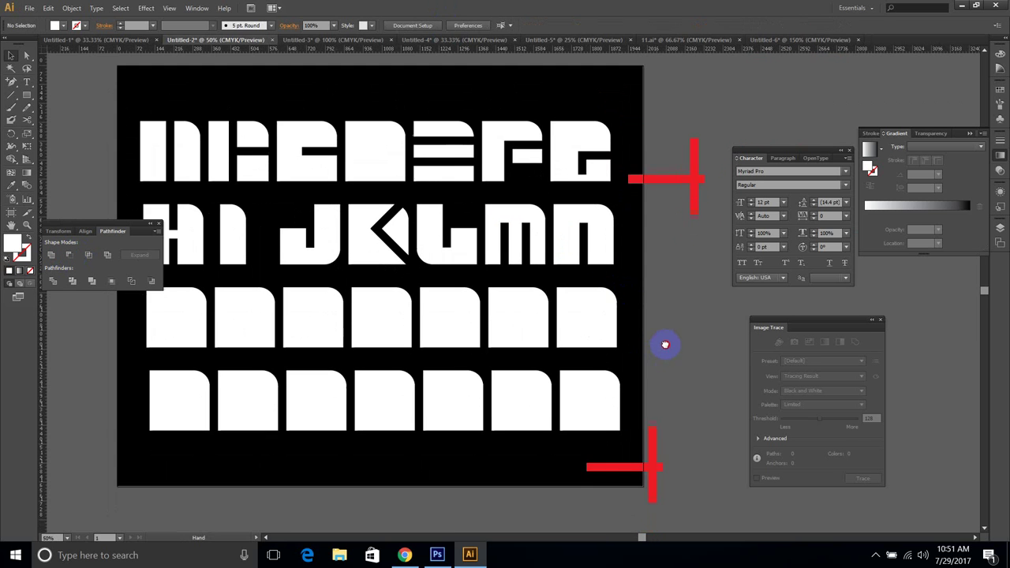
drag(633, 374, 654, 337)
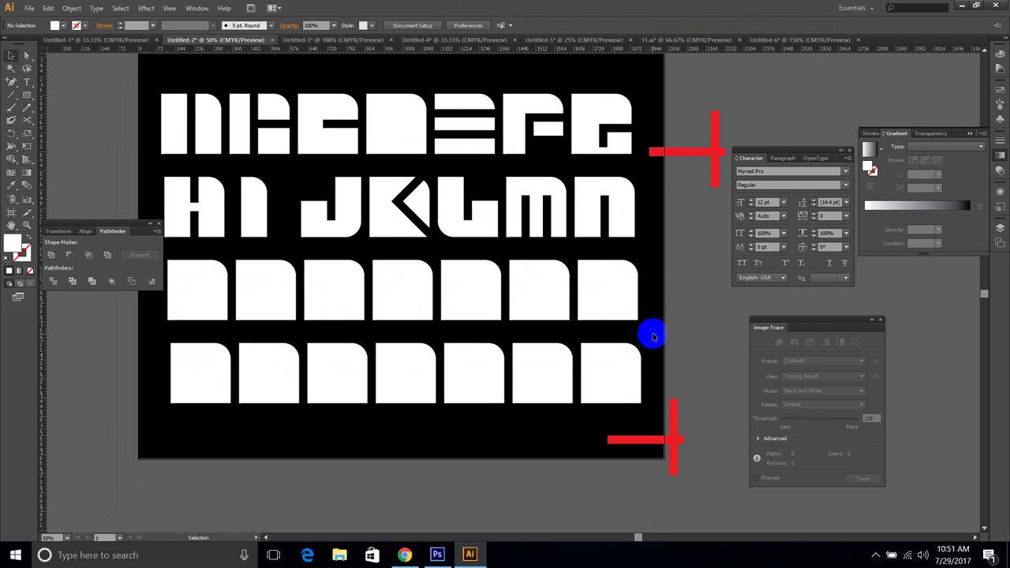
scroll(319, 291, up, 1)
drag(246, 326, 536, 316)
click(447, 284)
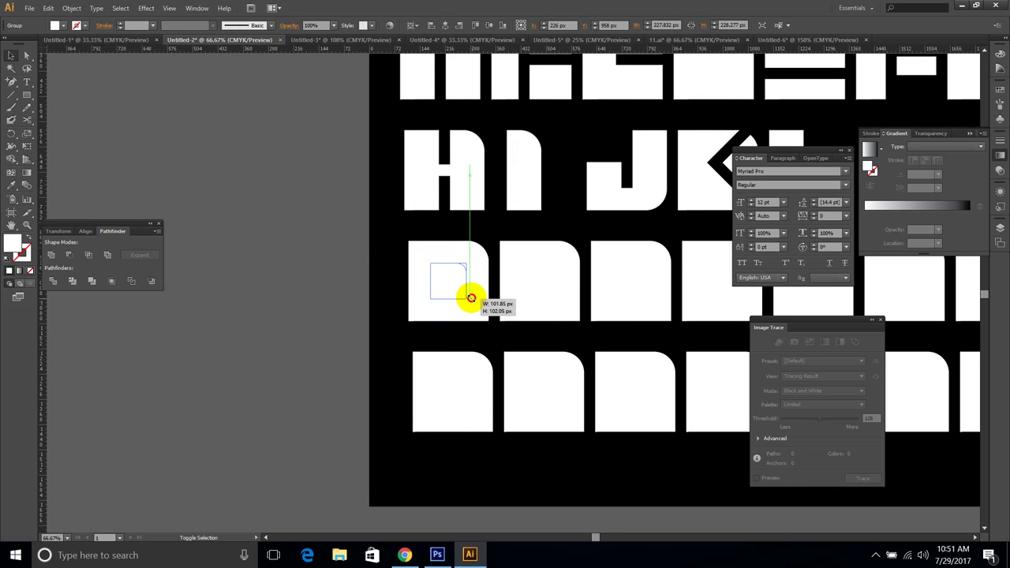
click(70, 255)
click(379, 349)
scroll(367, 326, right, 3)
scroll(367, 326, up, 2)
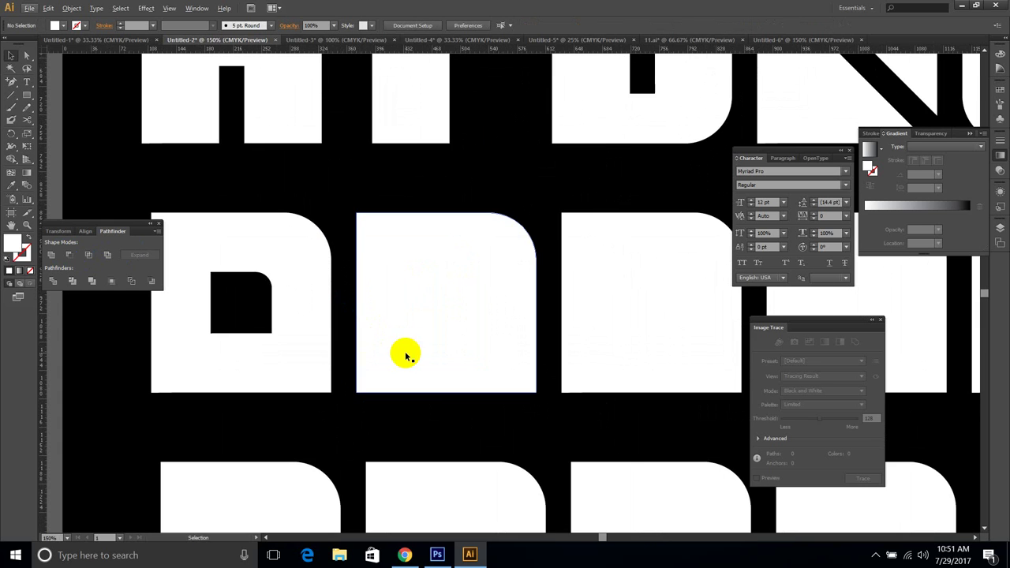
Step: Copy the crossed red bars from beside the artboard onto the second and following squares of the third row
scroll(467, 387, down, 2)
drag(580, 440, 221, 386)
scroll(507, 257, down, 1)
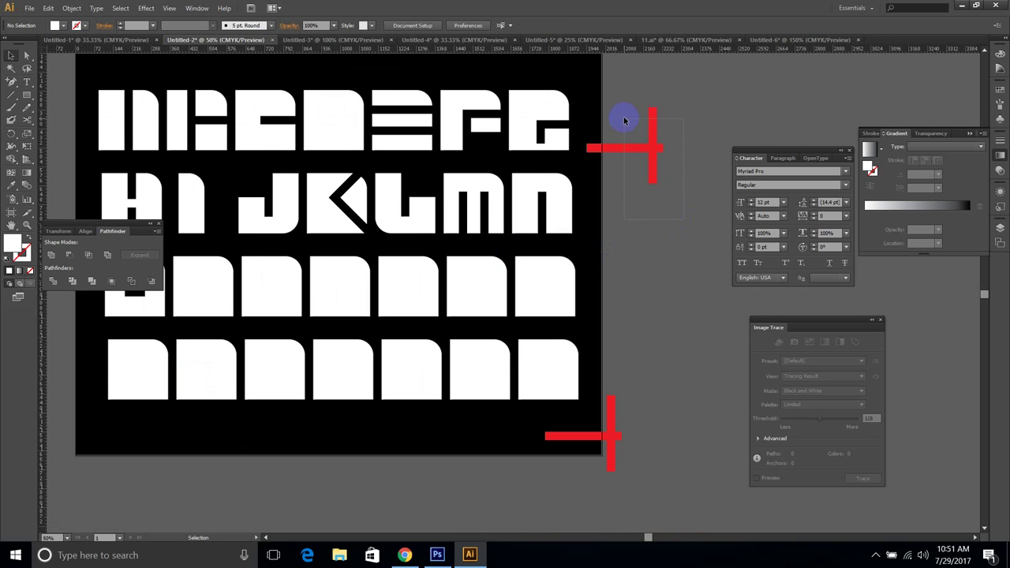
click(650, 149)
drag(649, 149, 482, 286)
scroll(212, 291, up, 2)
drag(481, 287, 605, 286)
scroll(413, 334, up, 2)
drag(435, 295, 512, 292)
drag(607, 286, 729, 285)
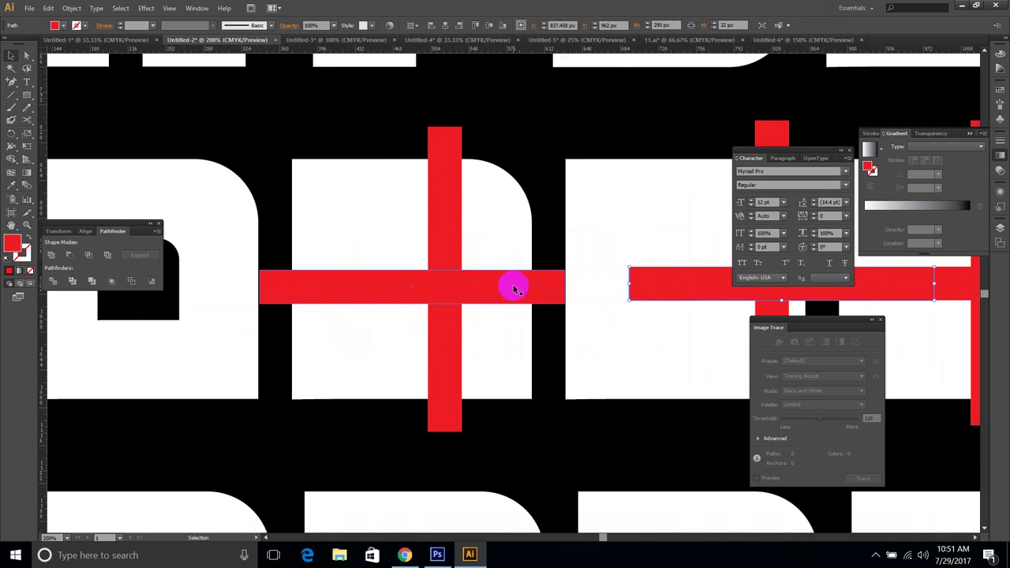
Step: Shift the second square's horizontal bar right and its vertical bar down and left so they form an upper-left corner inside the square
drag(514, 287, 616, 290)
drag(448, 257, 375, 406)
drag(420, 291, 385, 287)
Step: Try subtracting the two corner-forming bars from the third row's second square, and undo the subtraction
shift+click(327, 213)
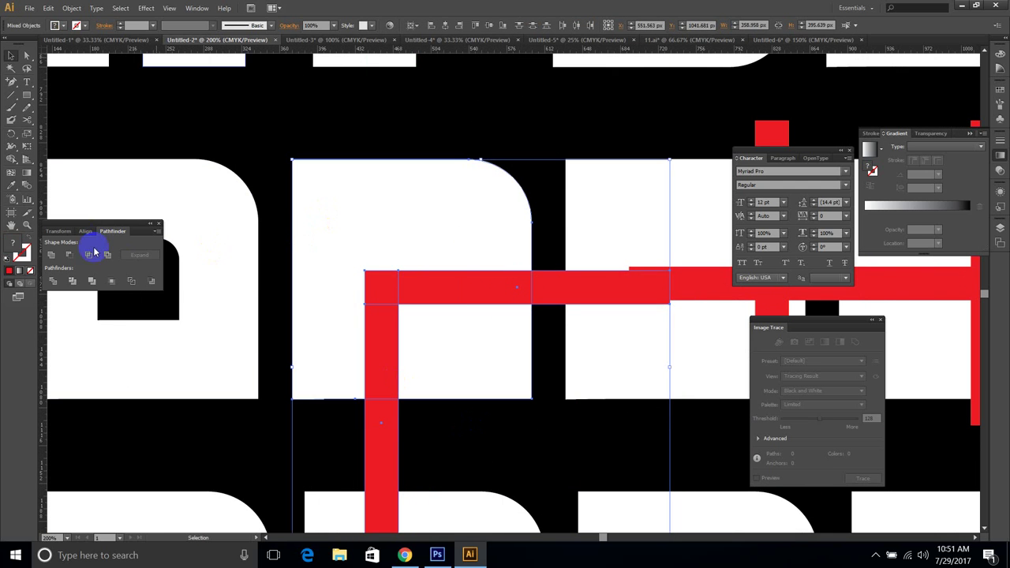
click(70, 256)
click(451, 419)
key(a)
click(458, 351)
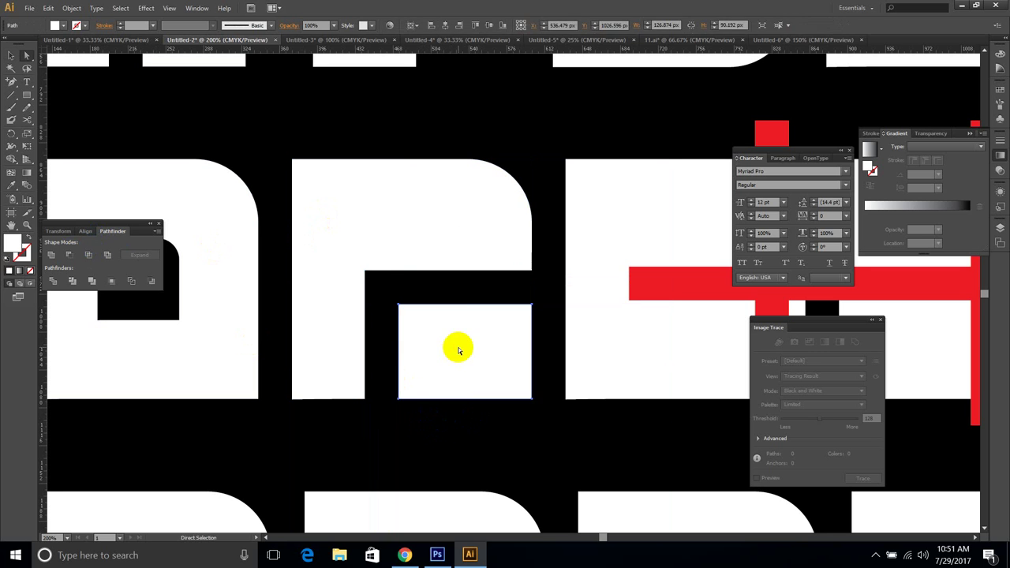
key(ctrl+z)
click(482, 445)
key(v)
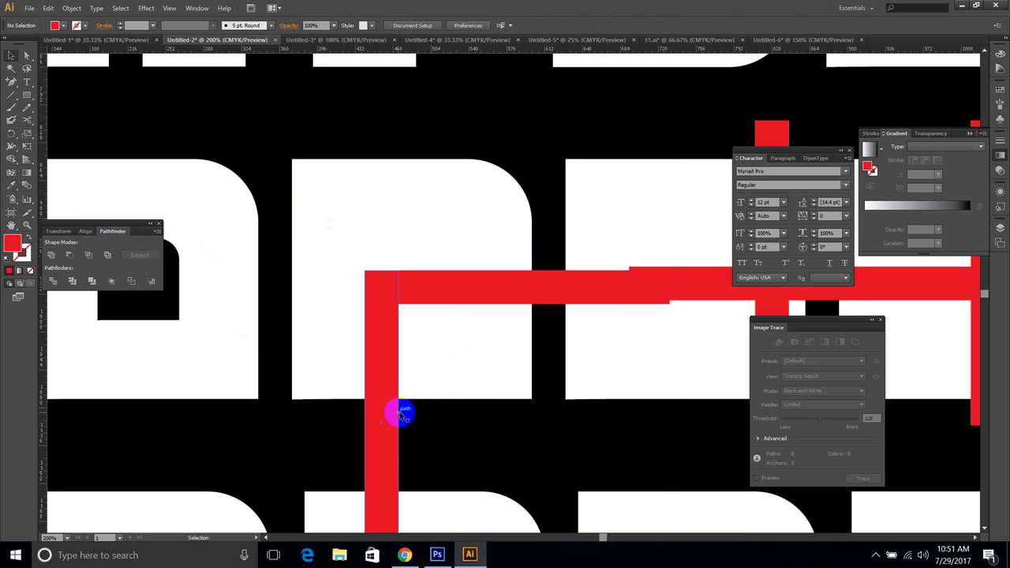
Step: Move both corner-forming bars slightly right and down together and subtract them from the third row's second square
click(375, 421)
shift+click(406, 289)
drag(387, 289, 408, 299)
drag(488, 430, 364, 276)
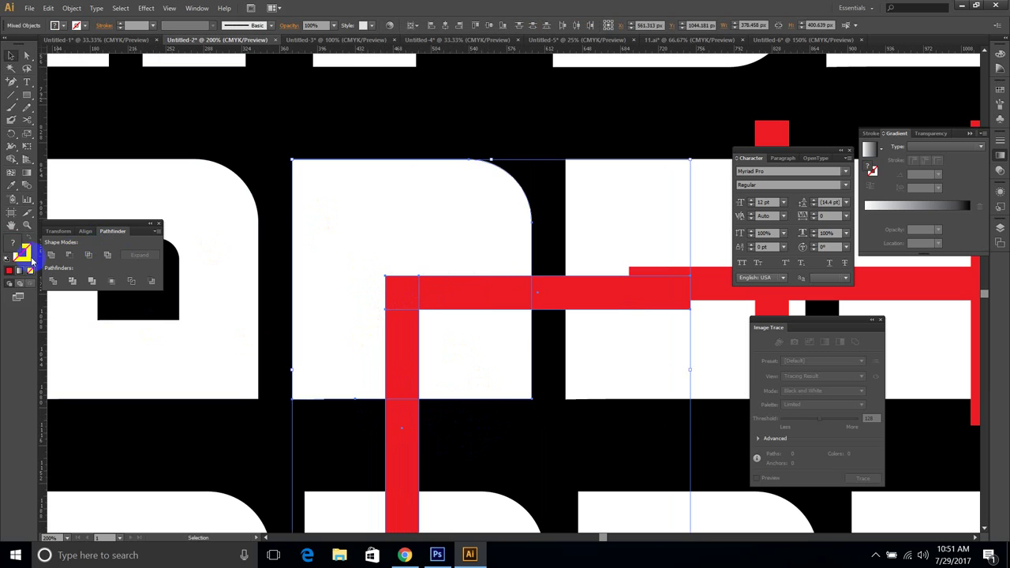
click(70, 256)
Step: Shrink the separated lower-right rectangle of the second square to about 43 by 34 px around its centre
click(453, 418)
click(474, 360)
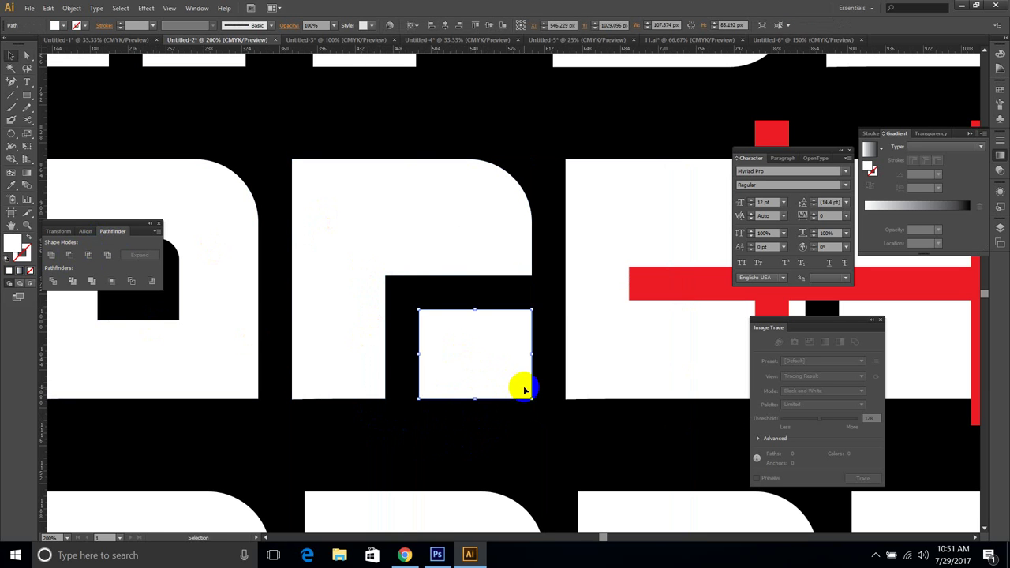
drag(529, 398, 446, 228)
Step: Try moving the small white rectangle into the P's bowl and subtracting it, and undo the move
key(a)
drag(470, 287, 403, 175)
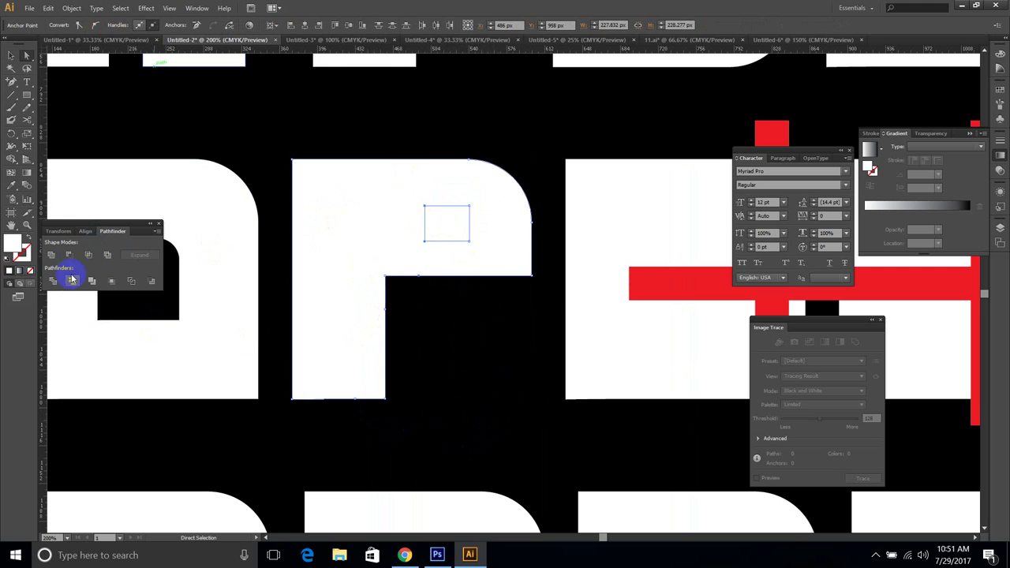
click(71, 255)
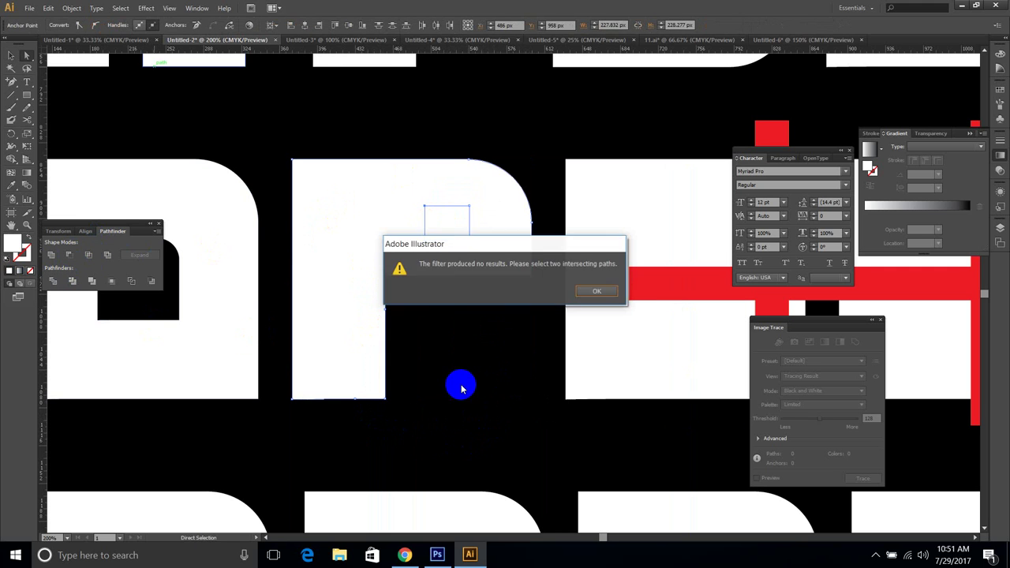
click(600, 292)
click(426, 356)
key(v)
click(453, 219)
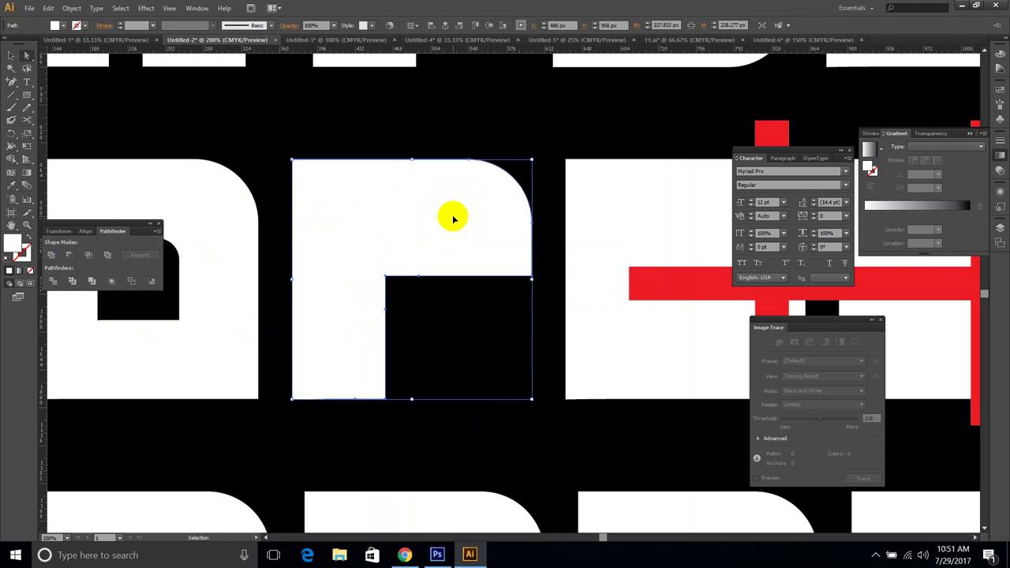
key(ctrl+z)
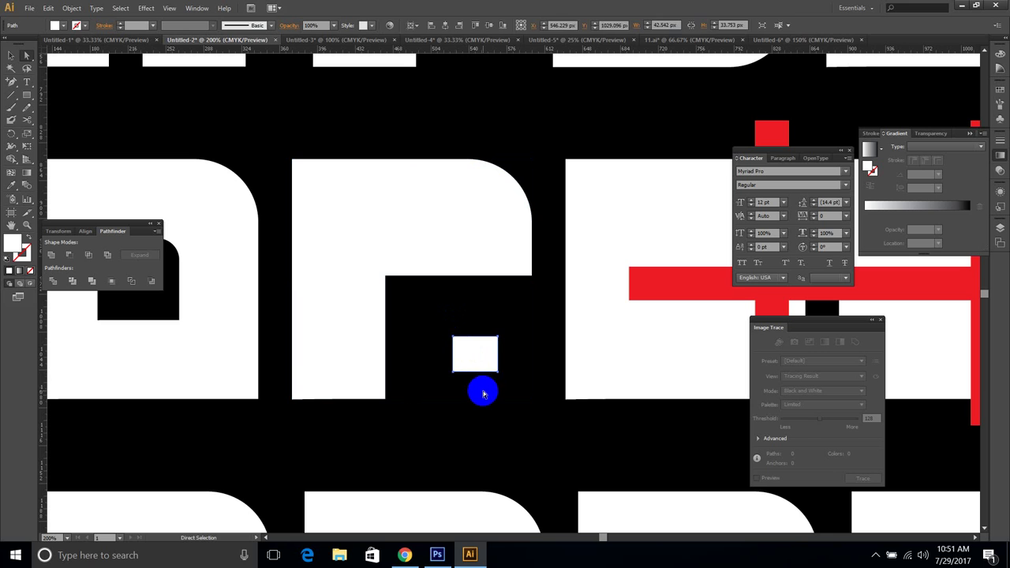
Step: Ungroup the P pieces and recolour the small rectangle with the red sampled from the neighbouring bar
right_click(471, 356)
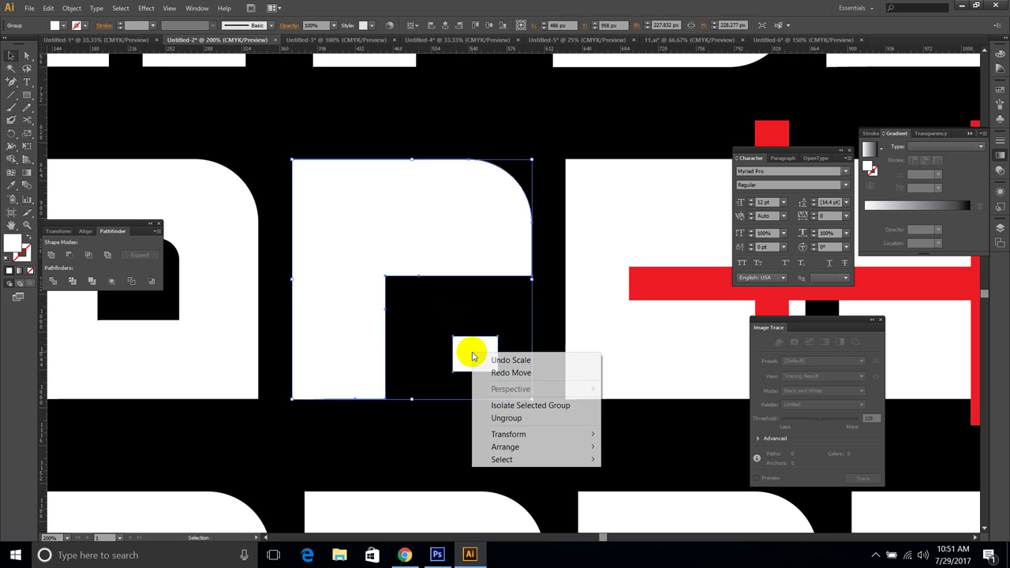
click(506, 417)
click(460, 356)
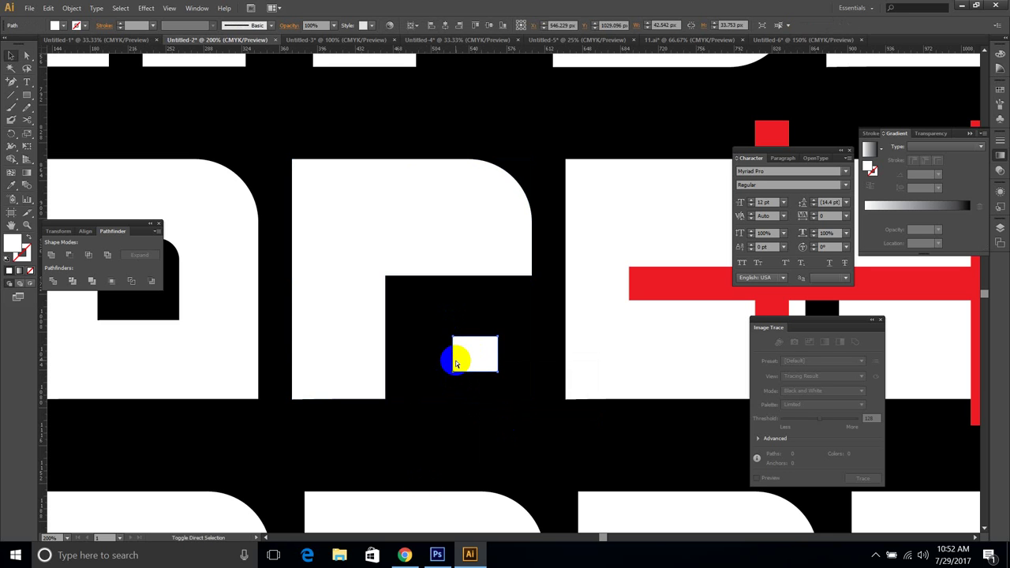
key(i)
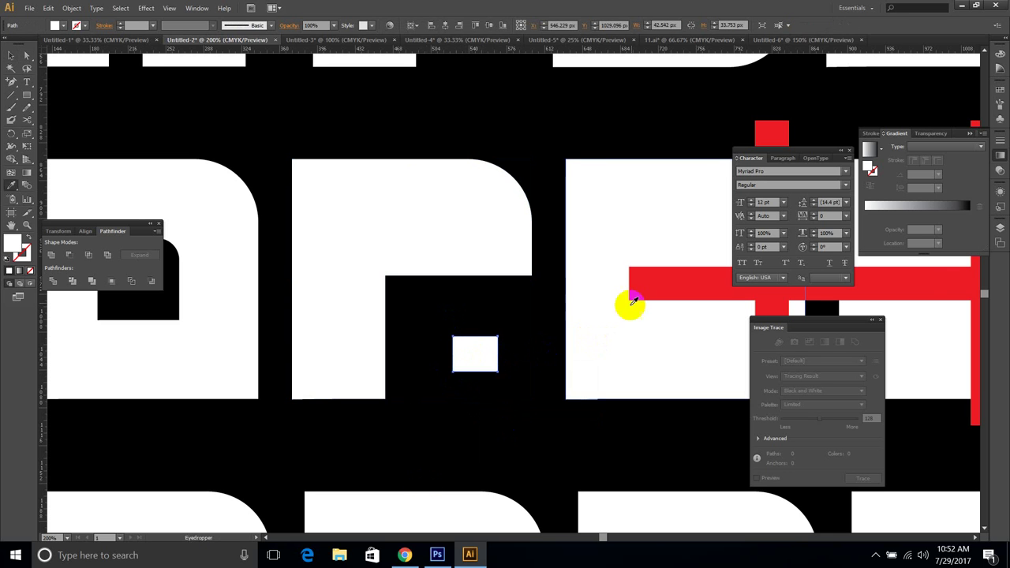
click(632, 301)
Step: Move the small red rectangle up into the P's bowl
key(a)
drag(480, 366, 435, 224)
click(471, 302)
key(v)
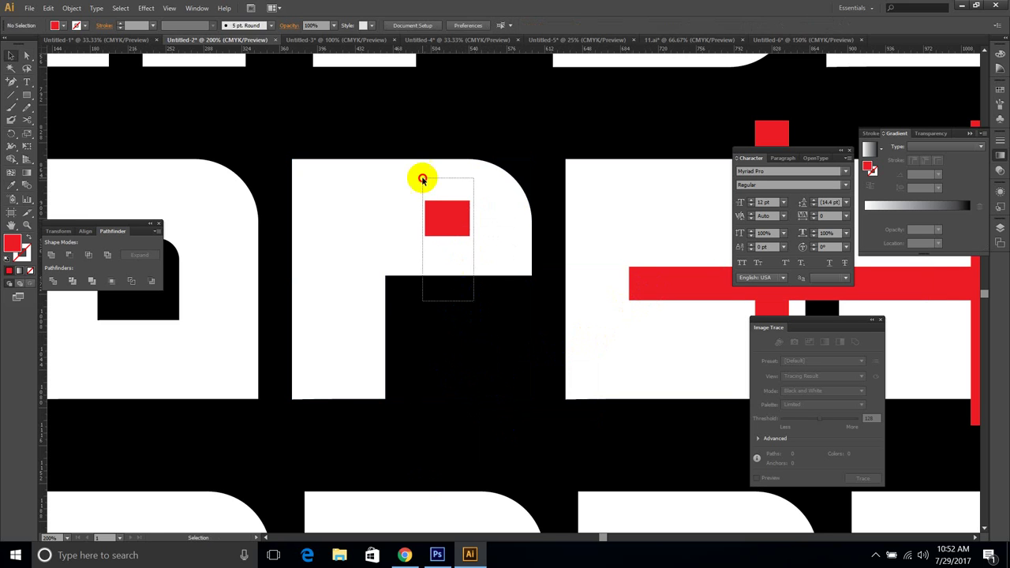
Step: Centre the red rectangle horizontally on the P and shift it slightly right within the bowl
click(452, 272)
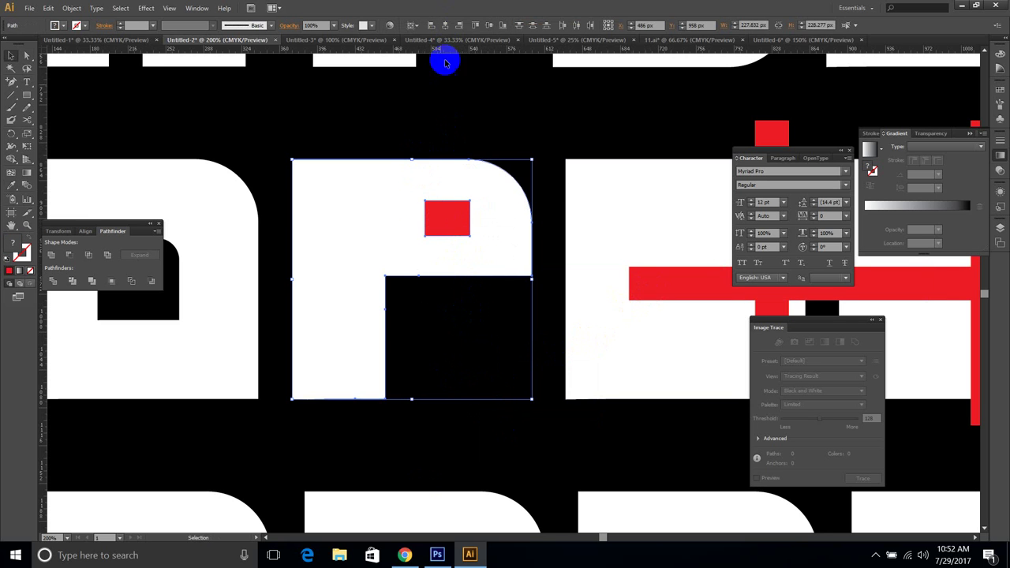
click(449, 25)
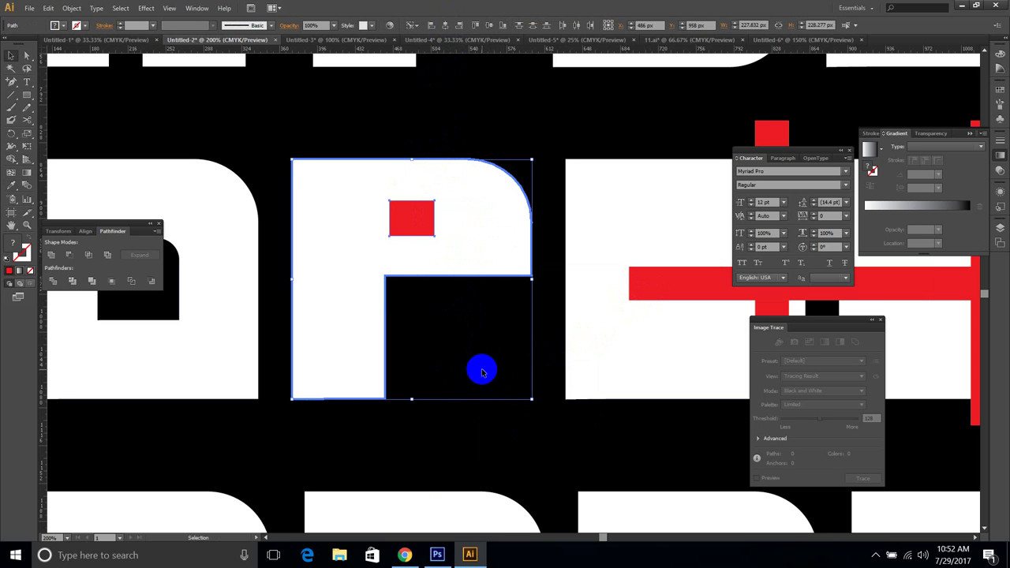
click(442, 271)
drag(412, 216, 429, 217)
key(ctrl+z)
click(392, 172)
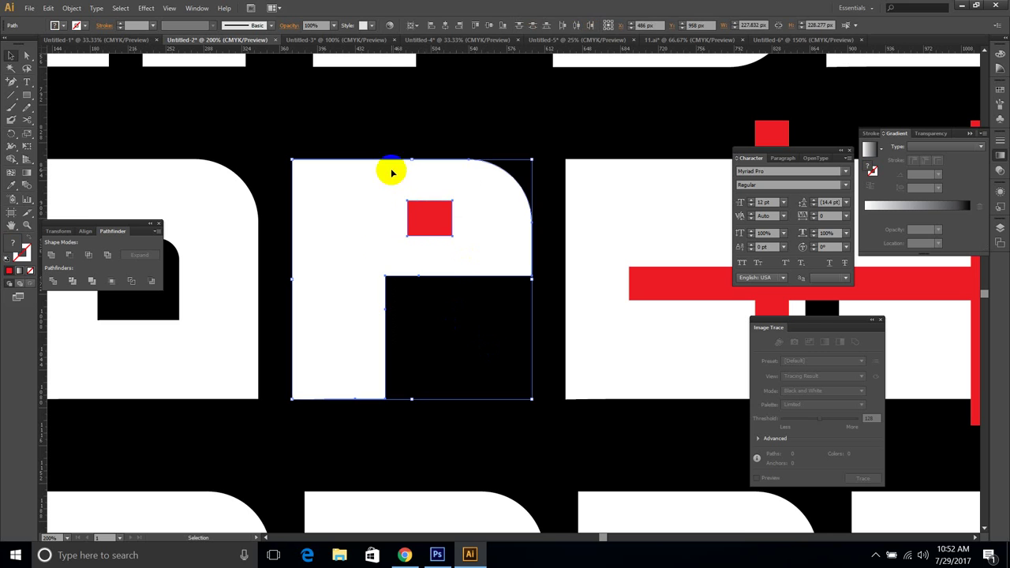
click(449, 310)
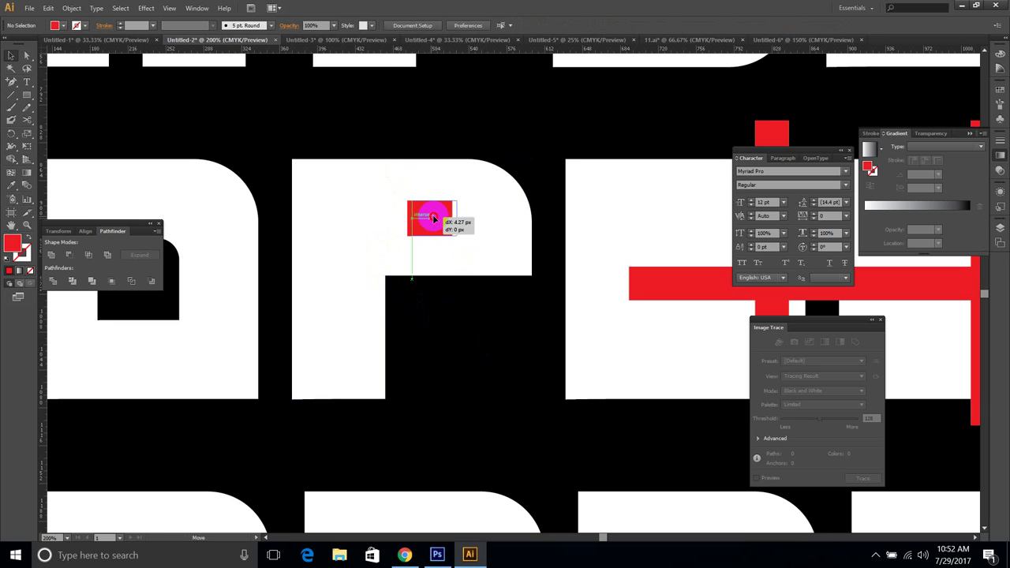
drag(434, 220, 434, 219)
Step: Subtract the small red rectangle from the P shape to cut the bowl's hole
shift+click(379, 172)
click(71, 252)
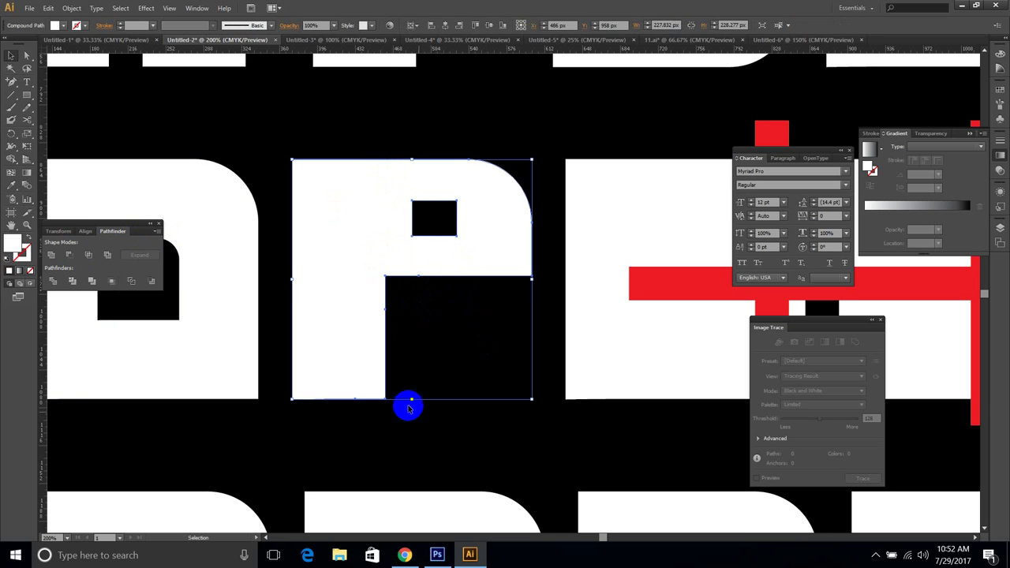
click(408, 406)
Step: Place a copy of the P over the third row's third square and reflect it across the vertical axis
drag(533, 403, 478, 399)
scroll(256, 305, down, 1)
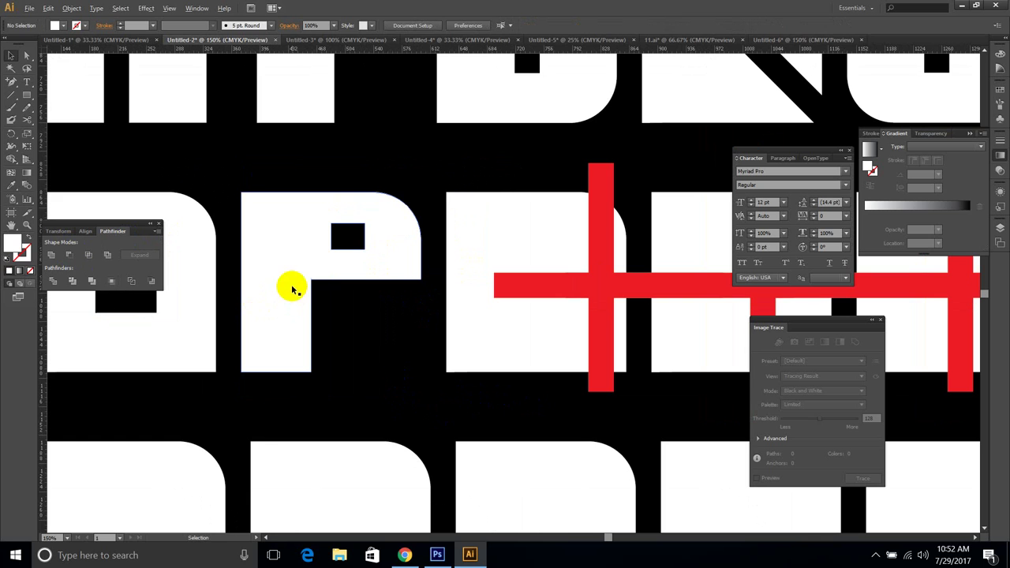
scroll(292, 289, up, 1)
drag(280, 292, 482, 289)
right_click(473, 255)
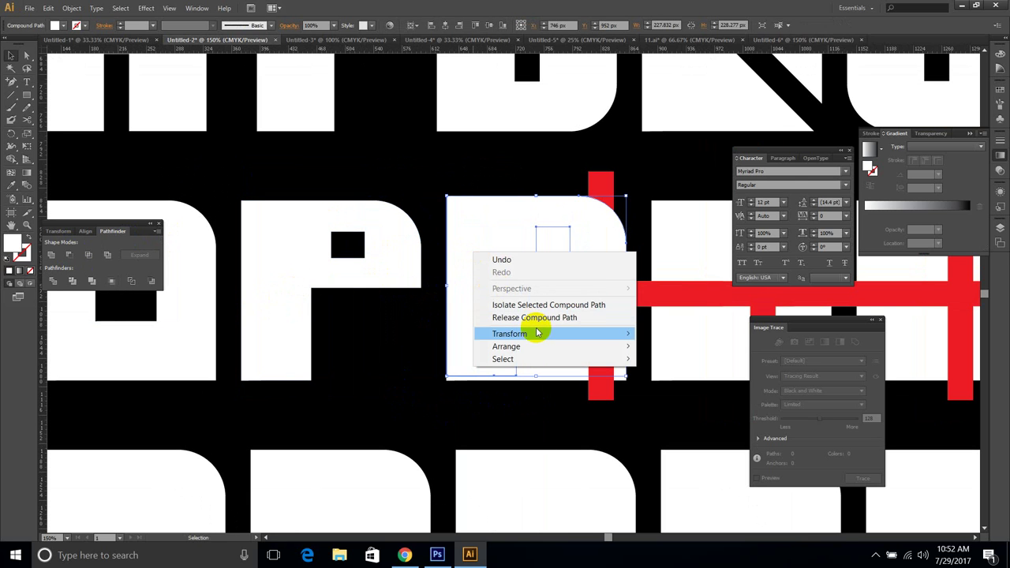
mouse_move(519, 335)
click(667, 376)
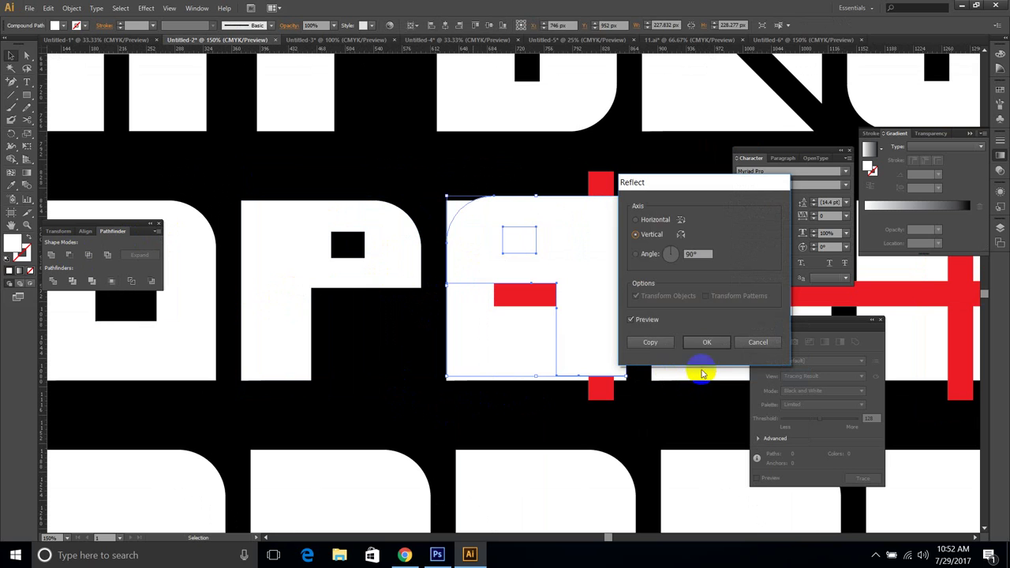
click(704, 341)
Step: Delete the white square behind the mirrored P and the horizontal red bars overlapping it
key(Delete)
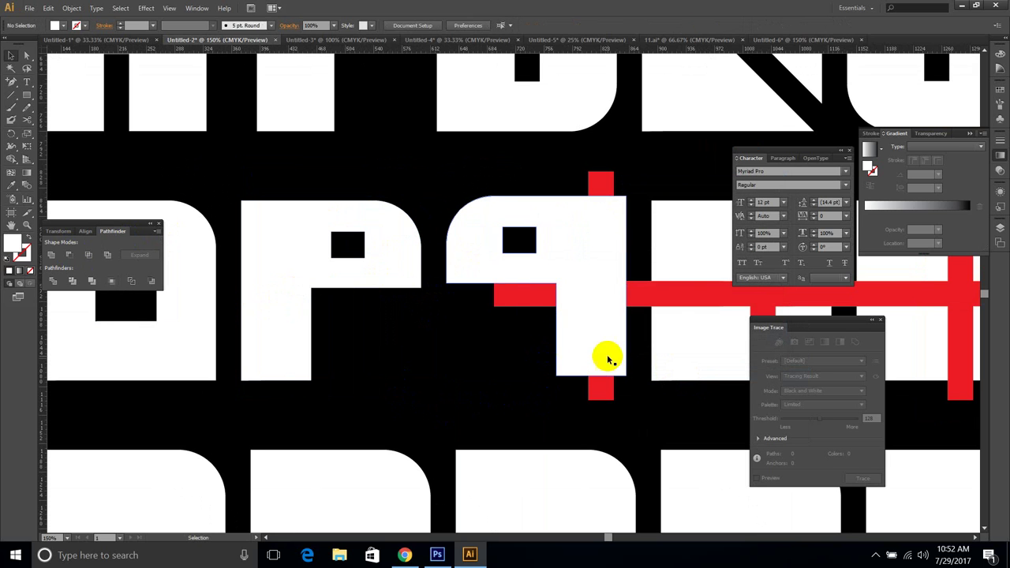
click(635, 297)
key(Delete)
click(523, 296)
key(Delete)
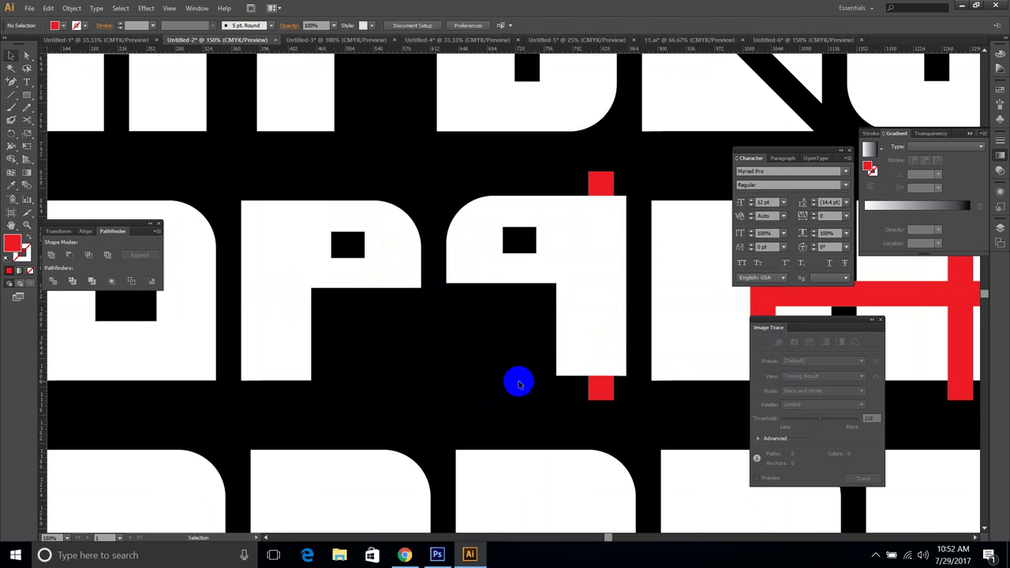
Step: Delete the vertical red bar behind the mirrored P's stem in the third row
drag(519, 383, 371, 374)
click(462, 384)
key(Delete)
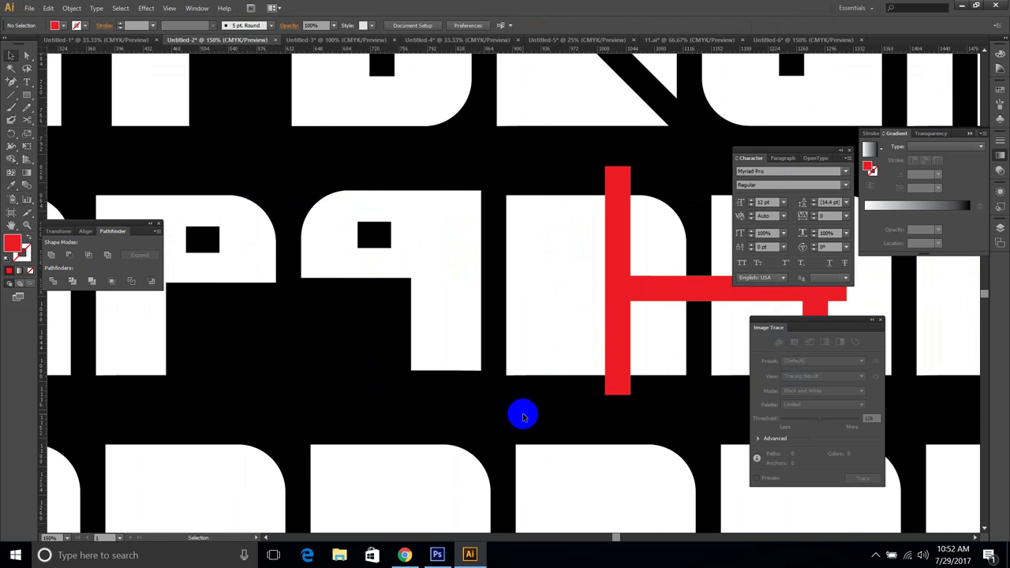
Step: Position the vertical red bar left of centre on the third row's fourth square, with the horizontal bar running from it across the right side
drag(609, 355, 581, 354)
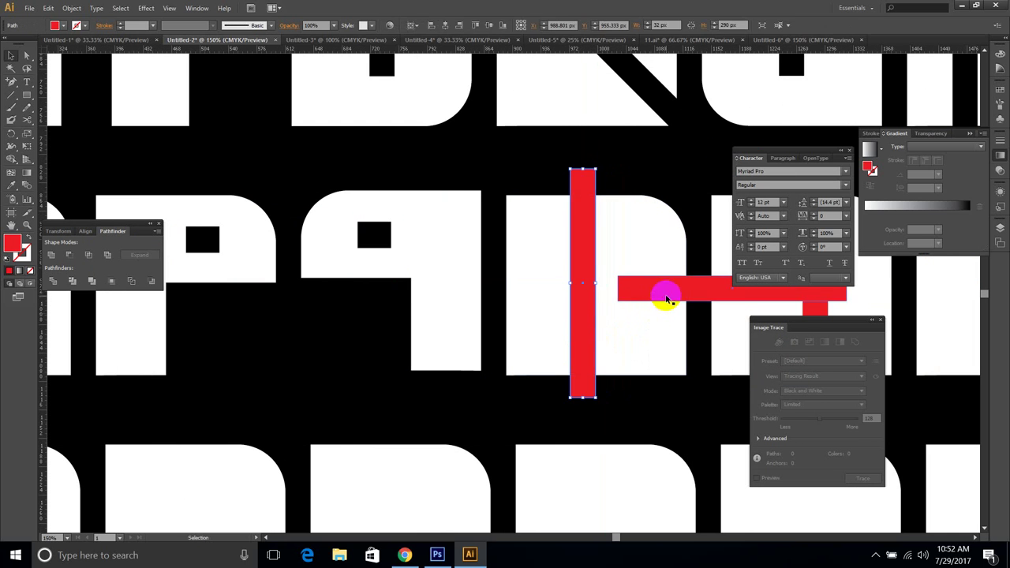
drag(665, 289, 615, 285)
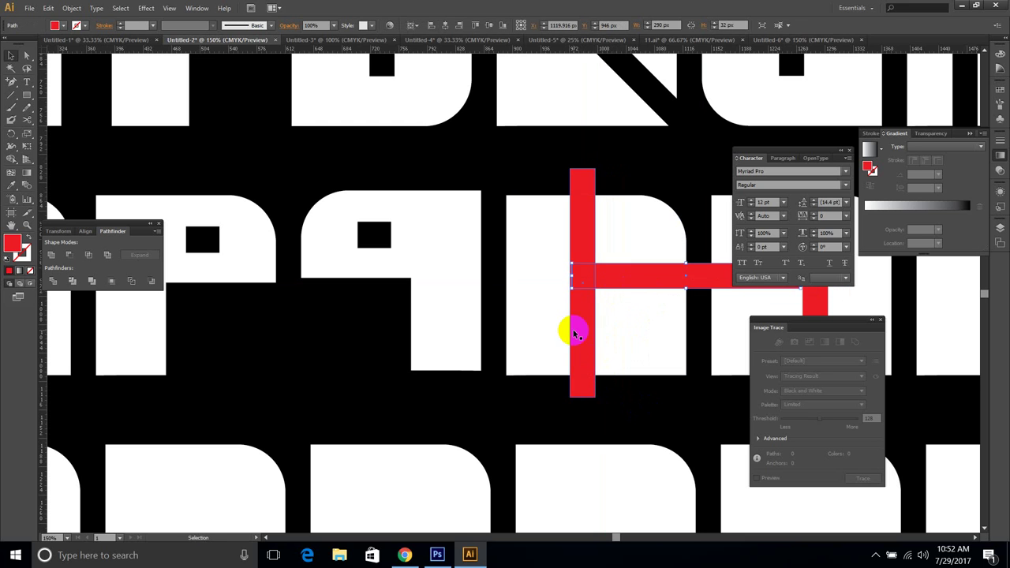
drag(575, 329, 588, 329)
mouse_move(618, 285)
mouse_down()
mouse_move(640, 277)
mouse_move(629, 277)
mouse_up()
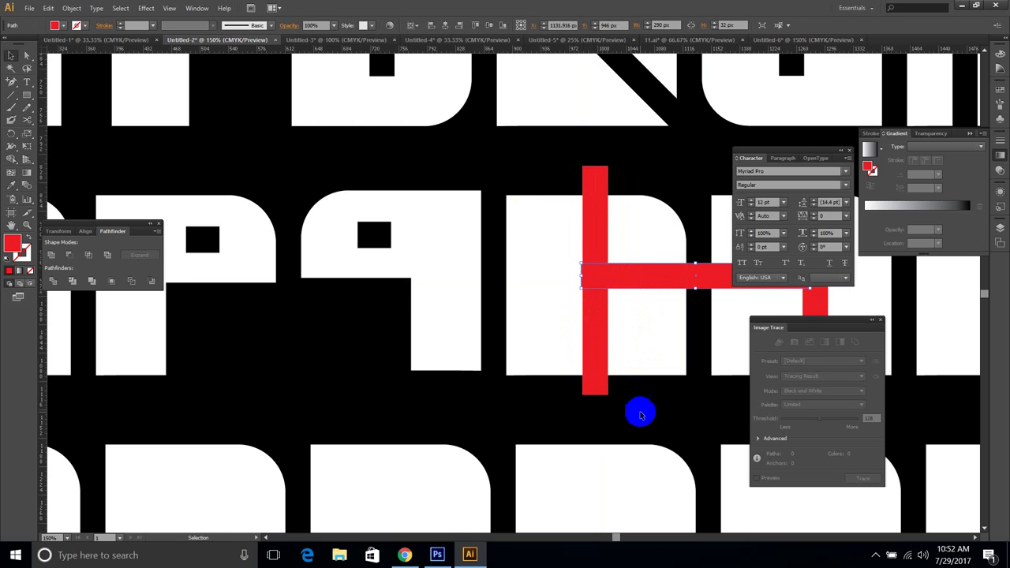
drag(640, 412, 514, 228)
click(643, 425)
drag(632, 282, 637, 282)
Step: Subtract both red bars from the fourth square and delete the leftover lower-right block to form the R
drag(637, 386, 536, 213)
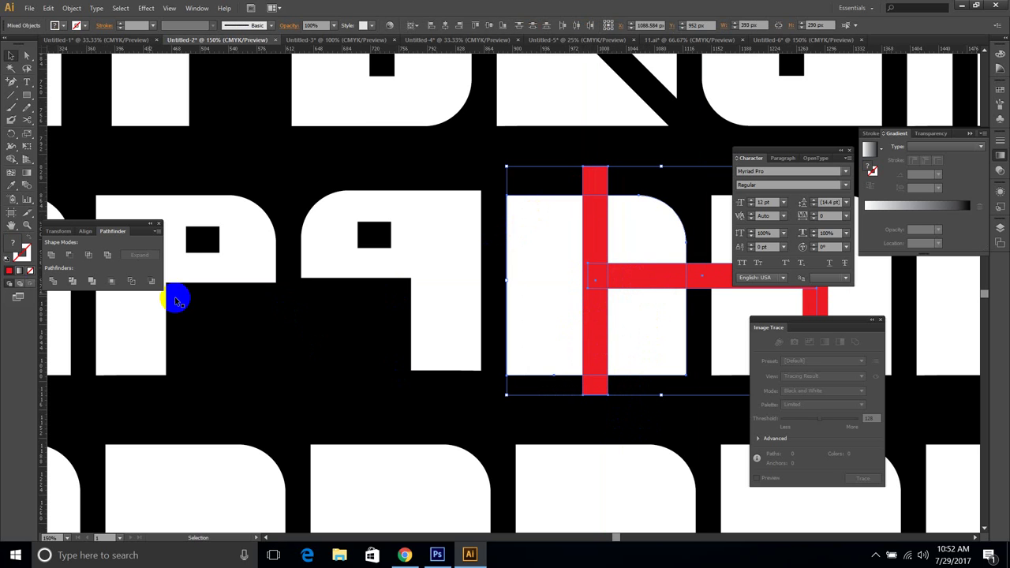
click(68, 257)
click(495, 408)
key(a)
click(659, 327)
key(Delete)
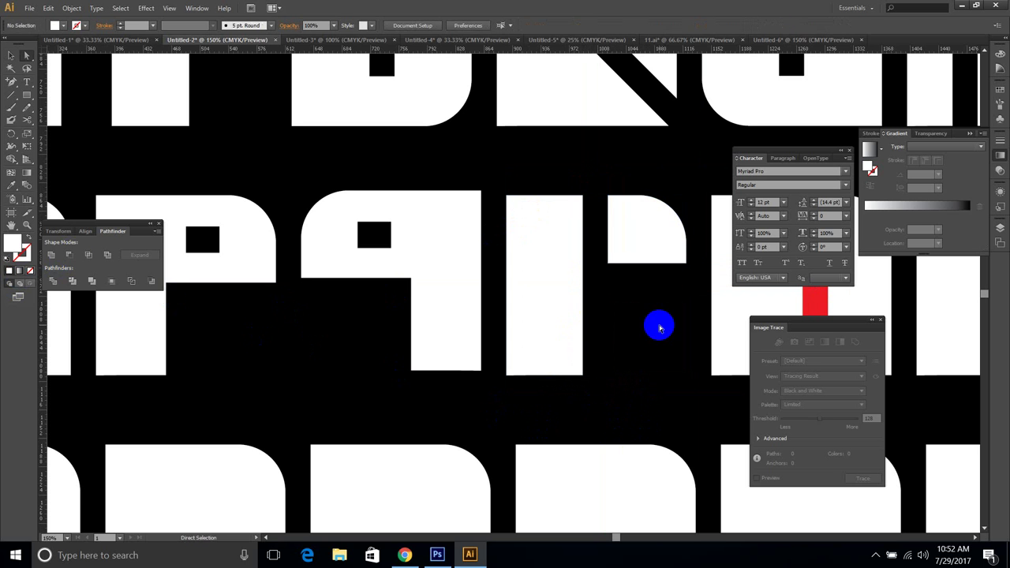
Step: Rotate the red bar on the third row's fifth square to horizontal and place two such bars entering its upper right and lower left
drag(692, 373, 217, 385)
key(v)
click(334, 299)
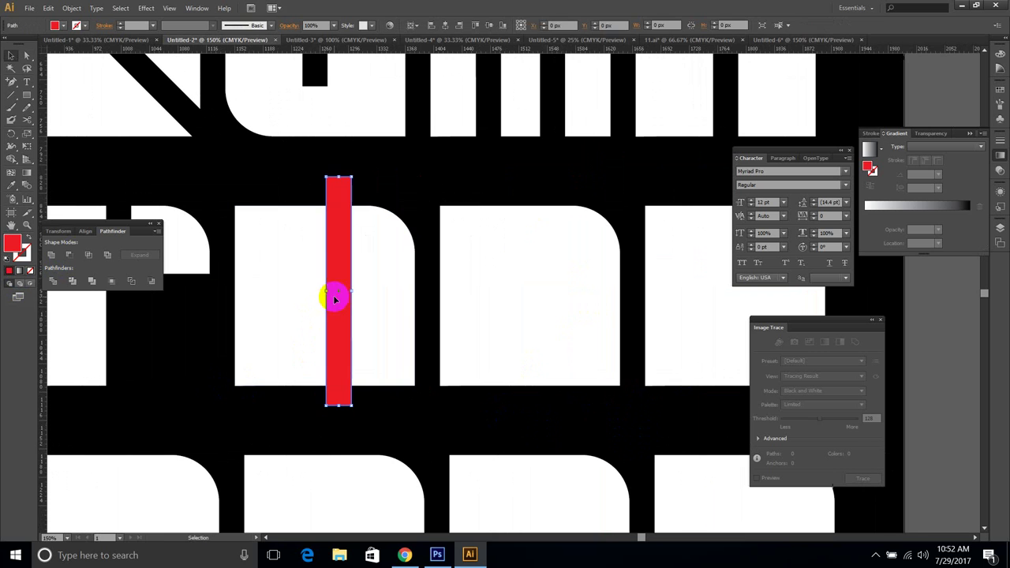
drag(356, 173, 490, 335)
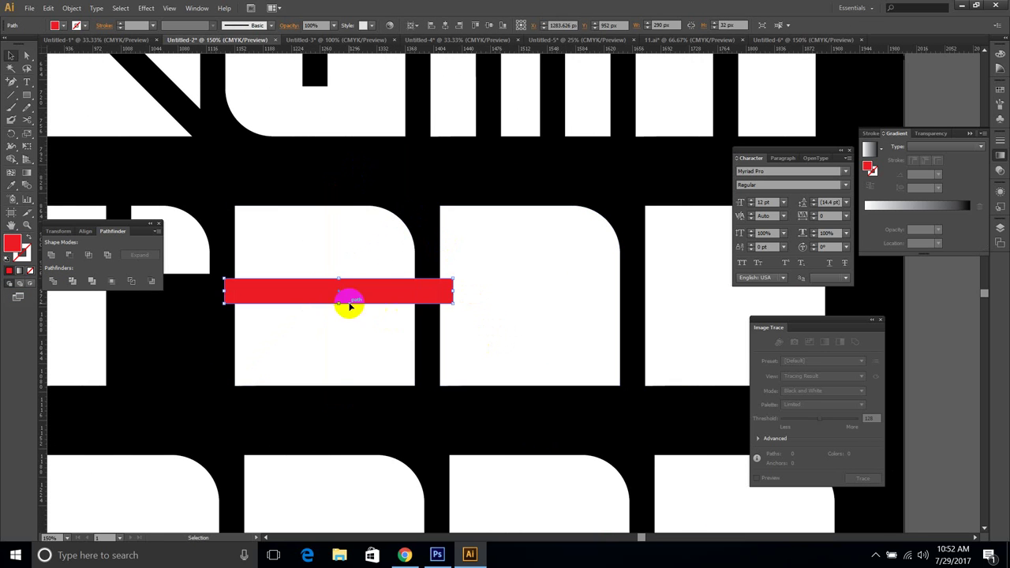
drag(325, 290, 510, 271)
Step: Group the two horizontal bars, centre them on the fifth square in both directions, and subtract them to form the S
shift+click(285, 347)
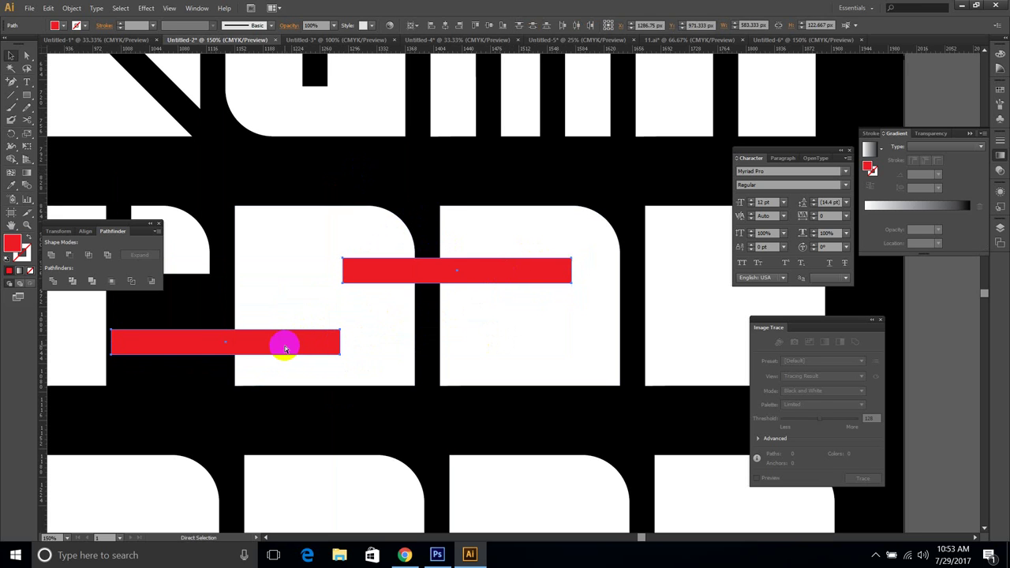
key(ctrl+g)
drag(374, 409, 300, 237)
click(317, 238)
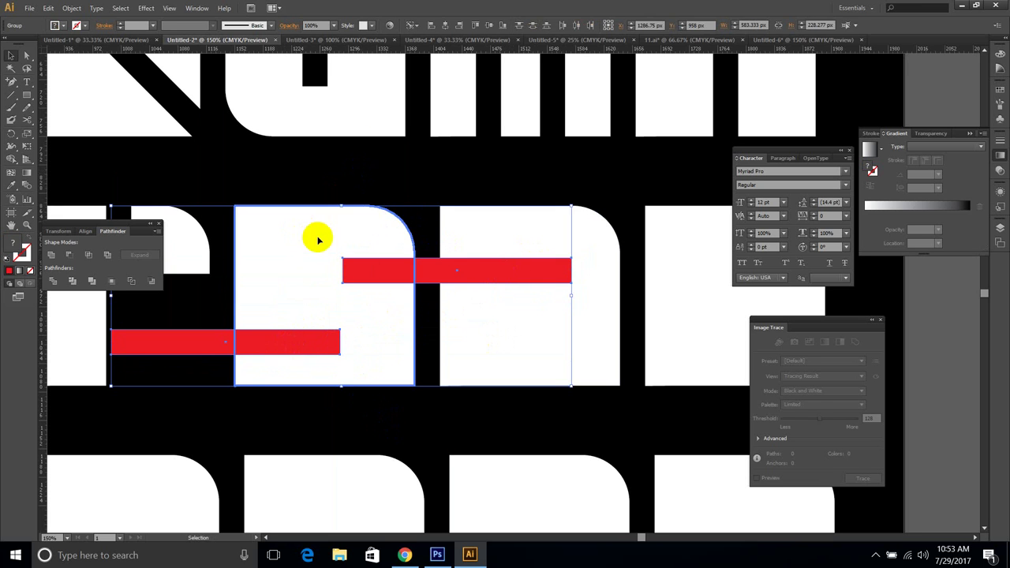
click(446, 25)
click(489, 25)
click(69, 255)
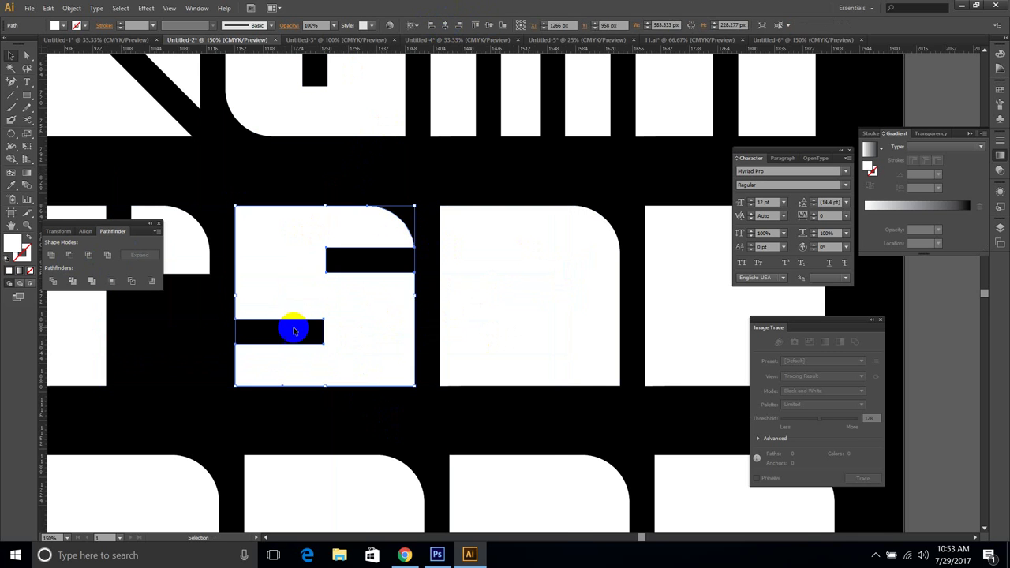
click(381, 418)
Step: Place copies of the vertical red bar along the left and right edges of the third row's sixth square, below its top band
drag(490, 434, 407, 411)
scroll(356, 326, down, 2)
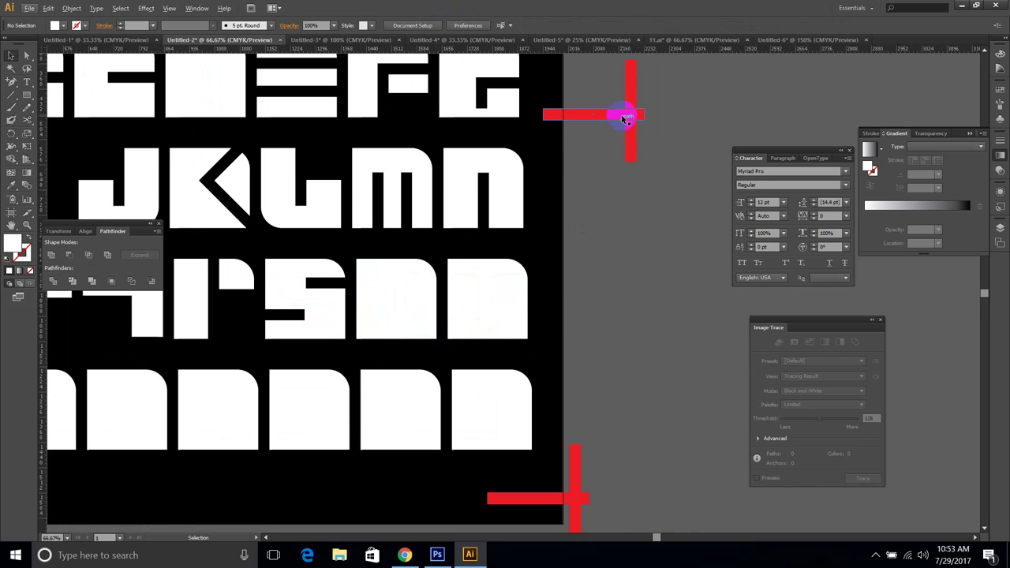
drag(630, 99, 556, 305)
key(ctrl+plus)
key(ctrl+plus)
key(ctrl+plus)
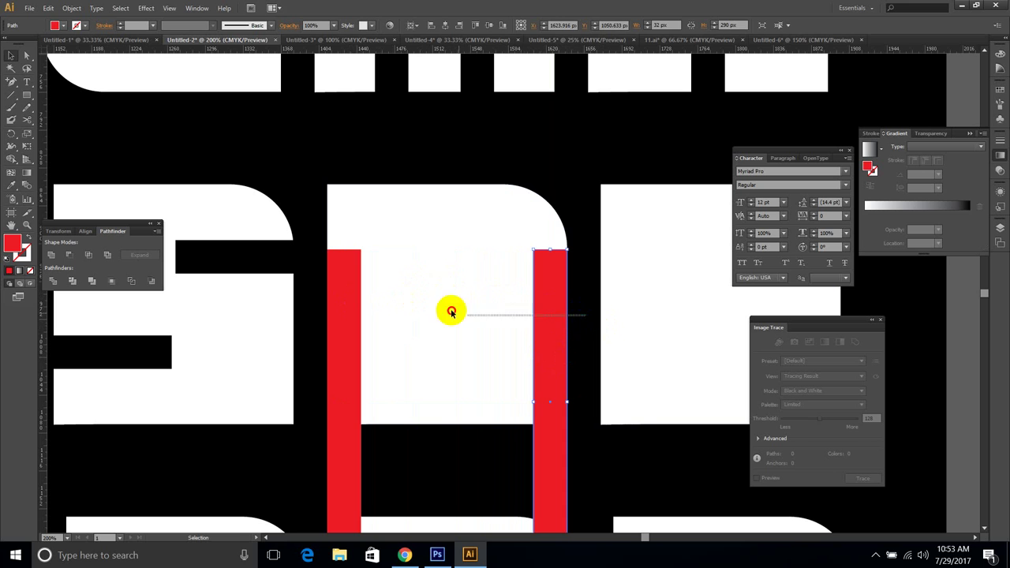
drag(451, 312, 337, 246)
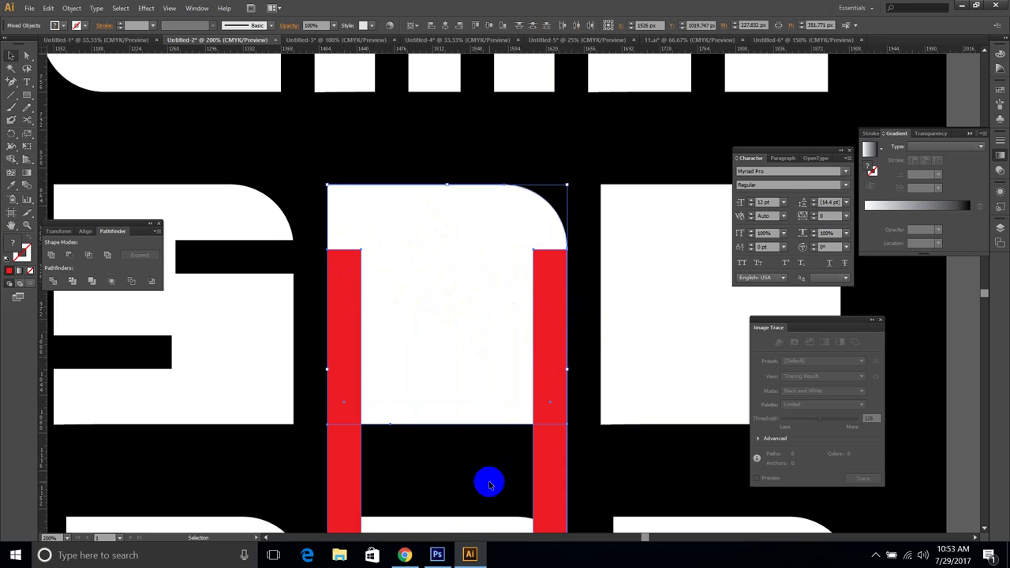
Step: Widen the left red bar inward to about twice its width and place a copy at the sixth square's right edge
click(345, 360)
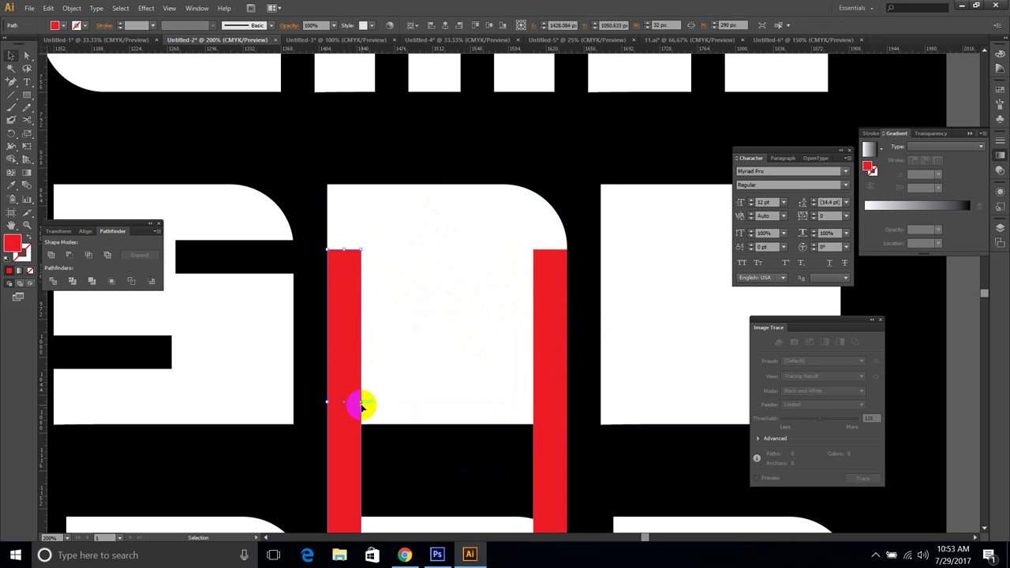
drag(360, 401, 392, 401)
drag(360, 402, 539, 401)
Step: Subtract all the red side bars from the sixth square to form the T
shift+click(356, 322)
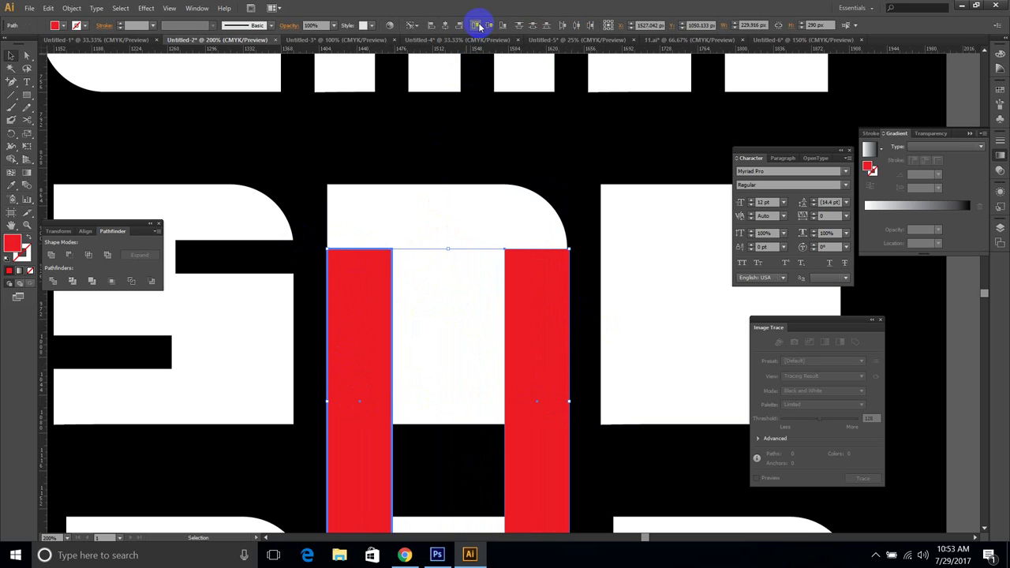
shift+click(381, 255)
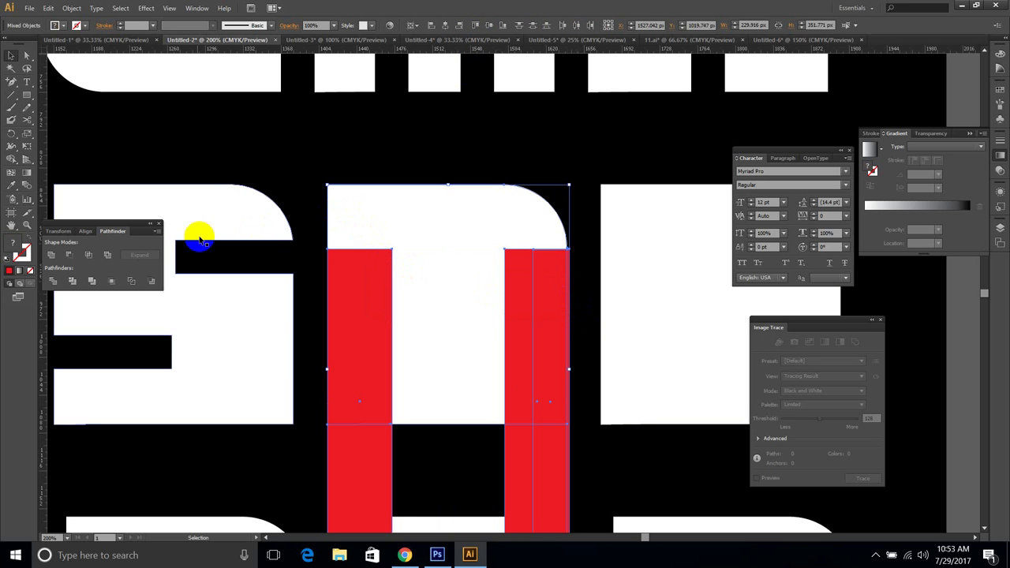
click(69, 255)
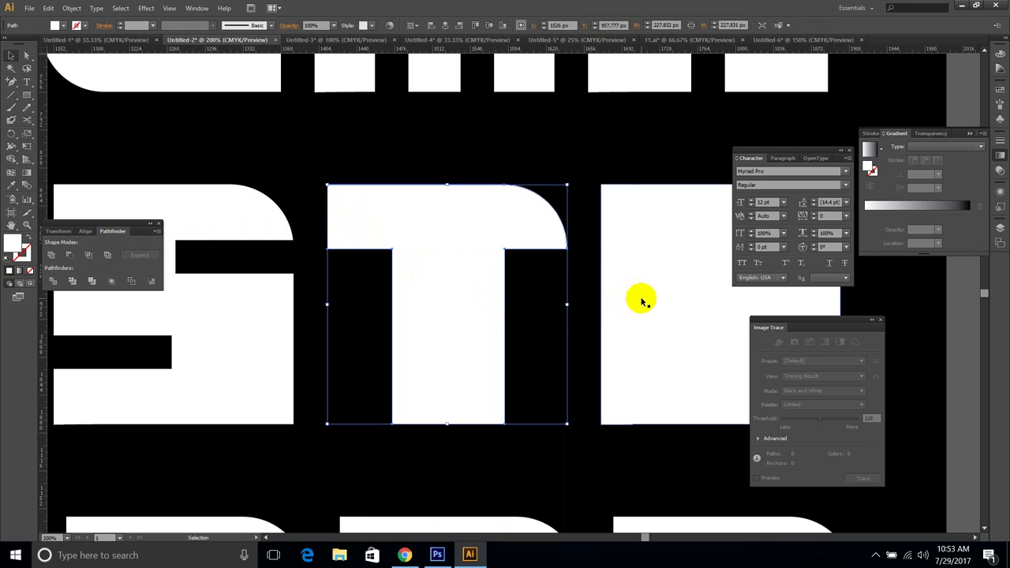
click(526, 311)
Step: Place a copy of the vertical red bar over the third row's last square, ending short of its bottom edge
drag(526, 311, 397, 335)
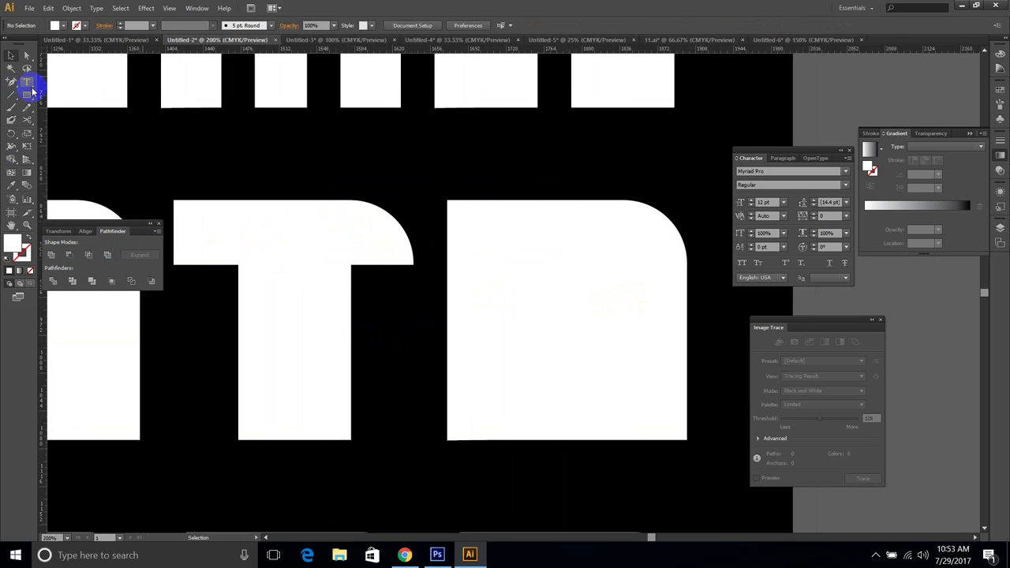
alt+scroll(426, 208, down, 3)
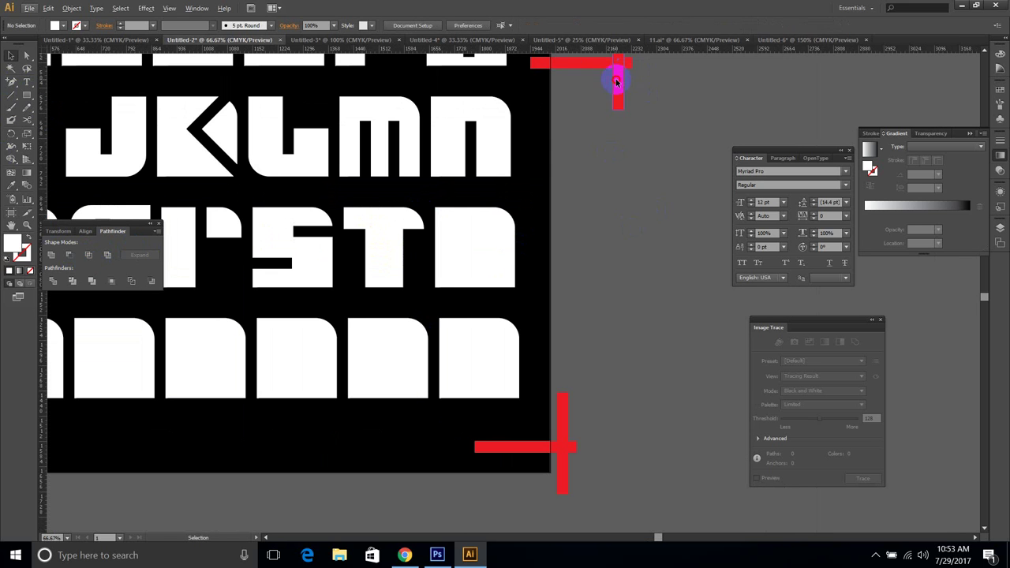
drag(617, 83, 483, 230)
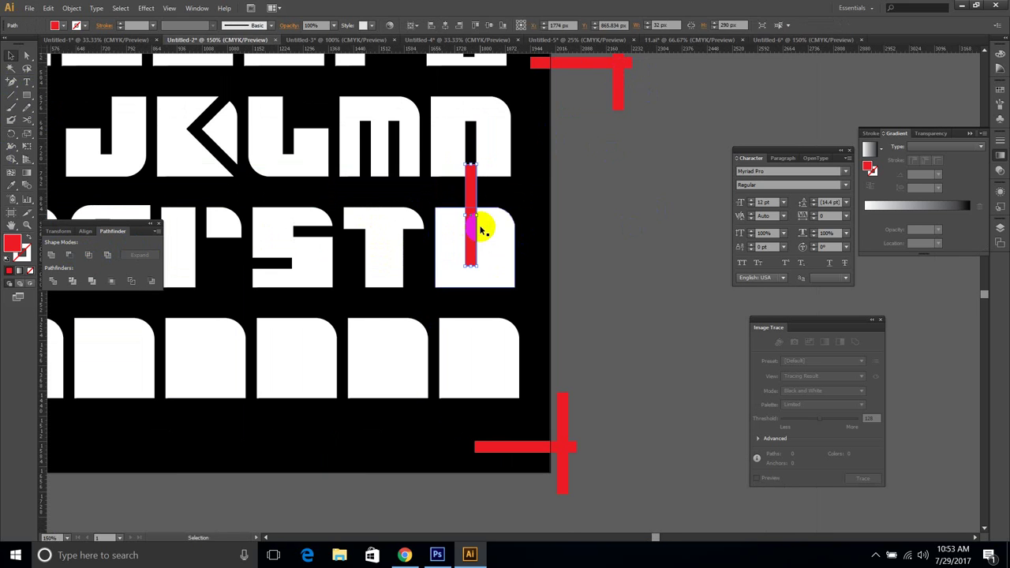
alt+scroll(483, 230, up, 3)
Step: Centre the red bar horizontally on the last square and subtract it to form the U
drag(609, 305, 406, 208)
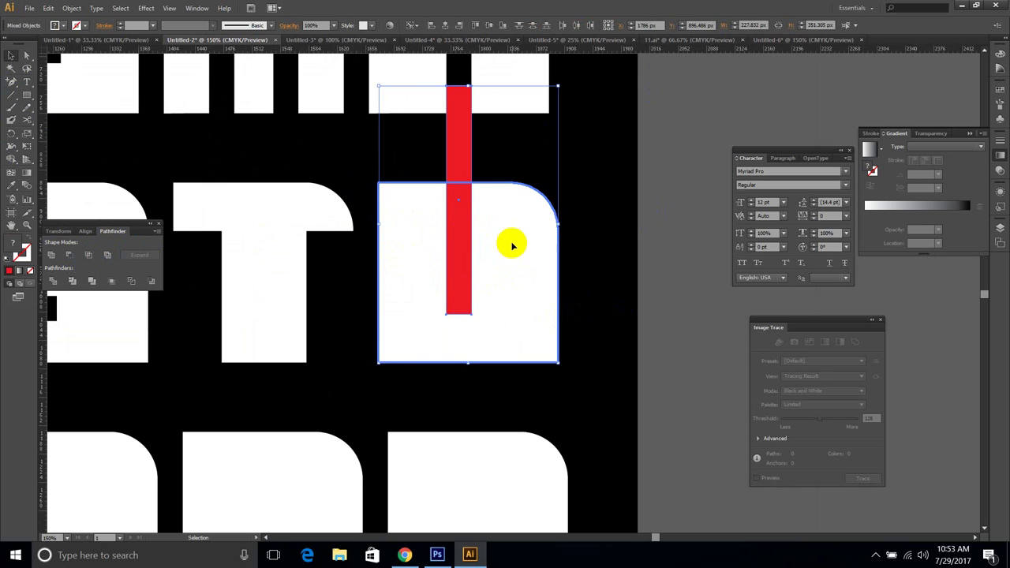
click(446, 25)
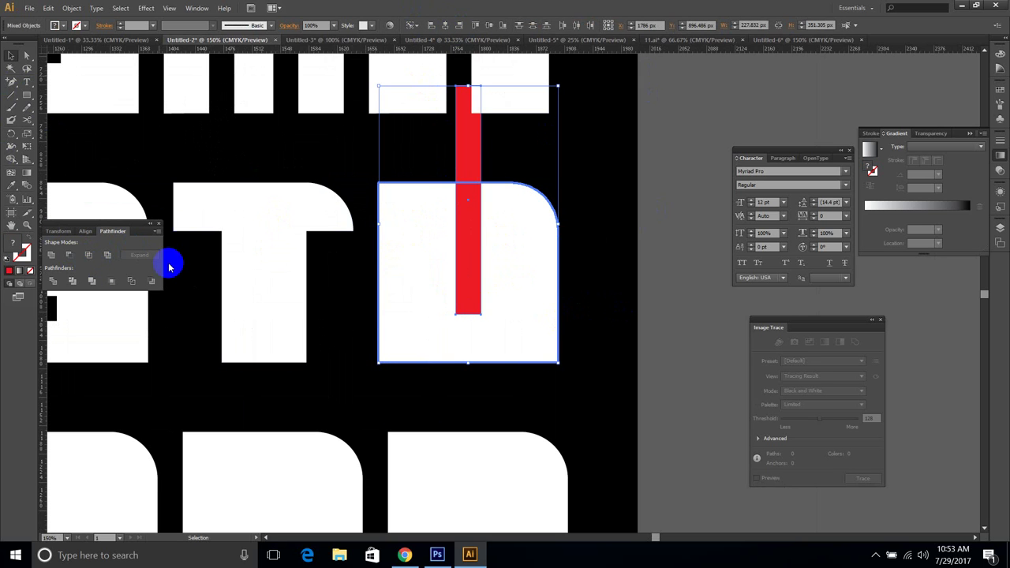
click(69, 255)
click(616, 301)
Step: Place a copy of the vertical red bar over the fourth row's first square, entering it from the top
alt+scroll(598, 287, down, 3)
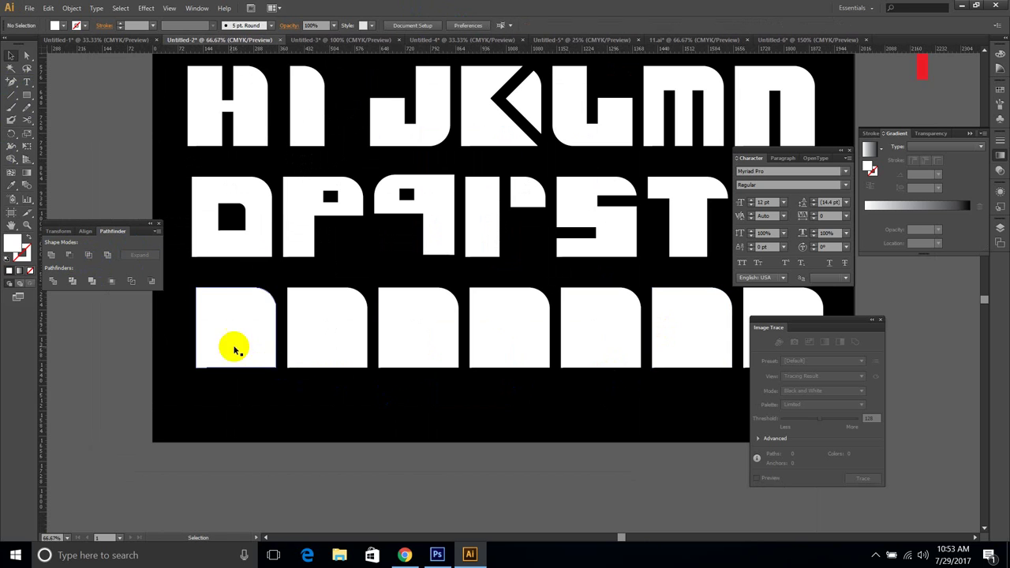
drag(676, 450, 564, 432)
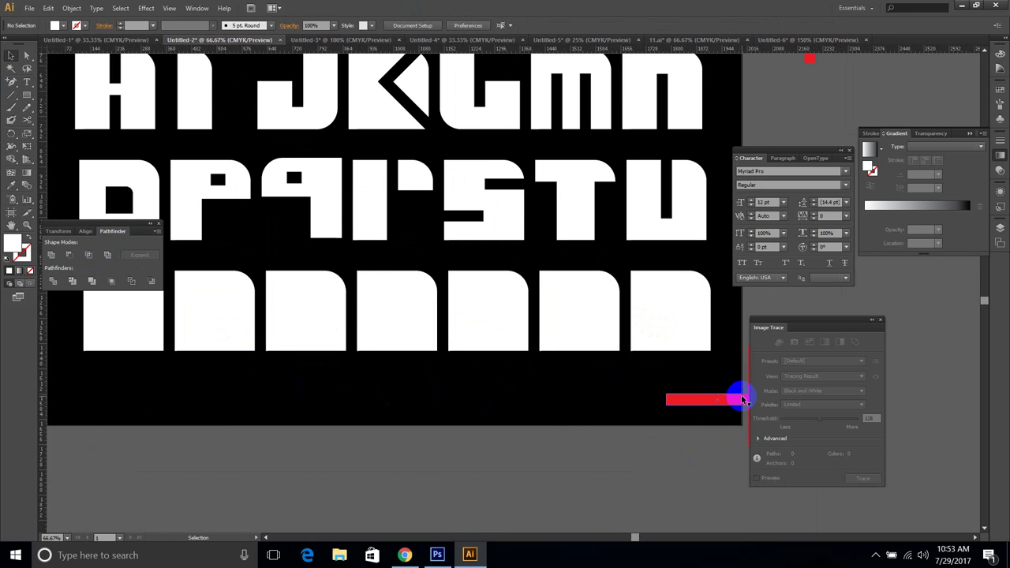
drag(719, 400, 267, 293)
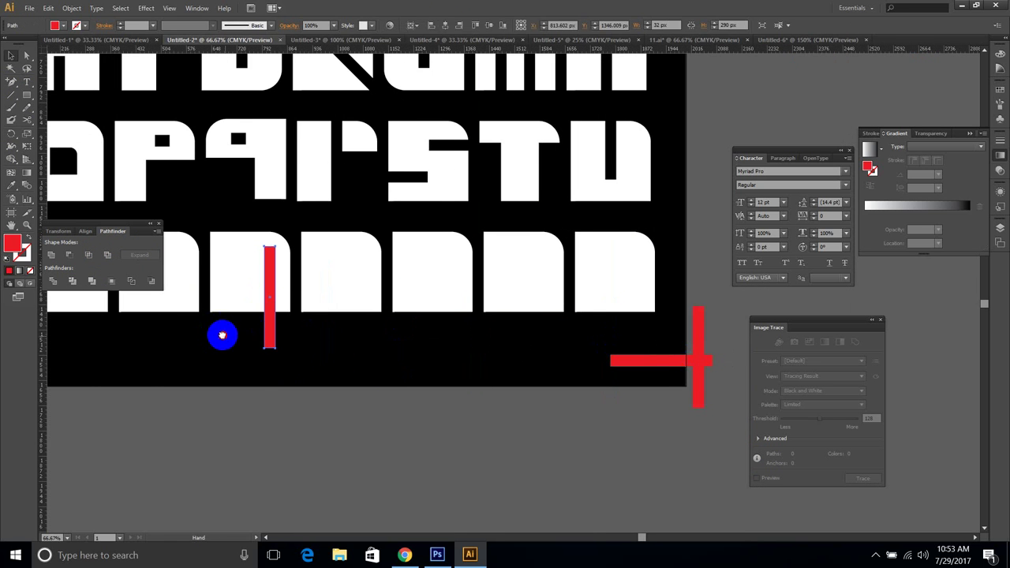
mouse_move(222, 336)
mouse_down()
mouse_move(676, 424)
mouse_move(540, 352)
mouse_up()
click(740, 460)
mouse_move(718, 413)
mouse_down()
mouse_move(581, 368)
mouse_move(516, 361)
mouse_move(526, 360)
mouse_up()
scroll(519, 363, up, 3)
Step: Raise the bar's lower-right corner point to give the bar a slanted, pointed lower end
key(a)
drag(542, 436, 541, 363)
click(528, 506)
Step: Centre the pointed bar horizontally on the fourth row's first square and subtract it to form the V
key(v)
drag(544, 512, 498, 311)
click(569, 346)
click(443, 26)
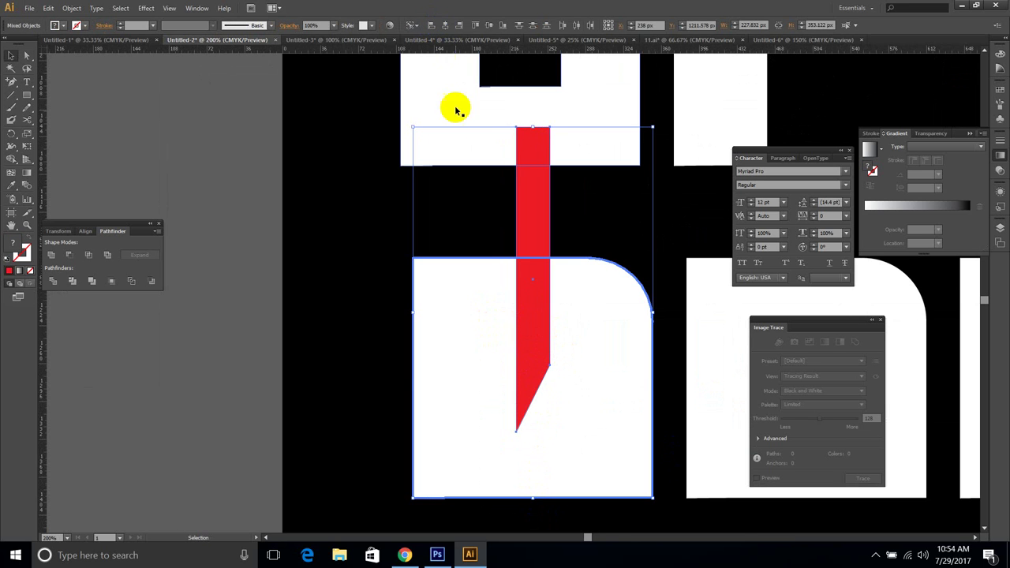
click(69, 255)
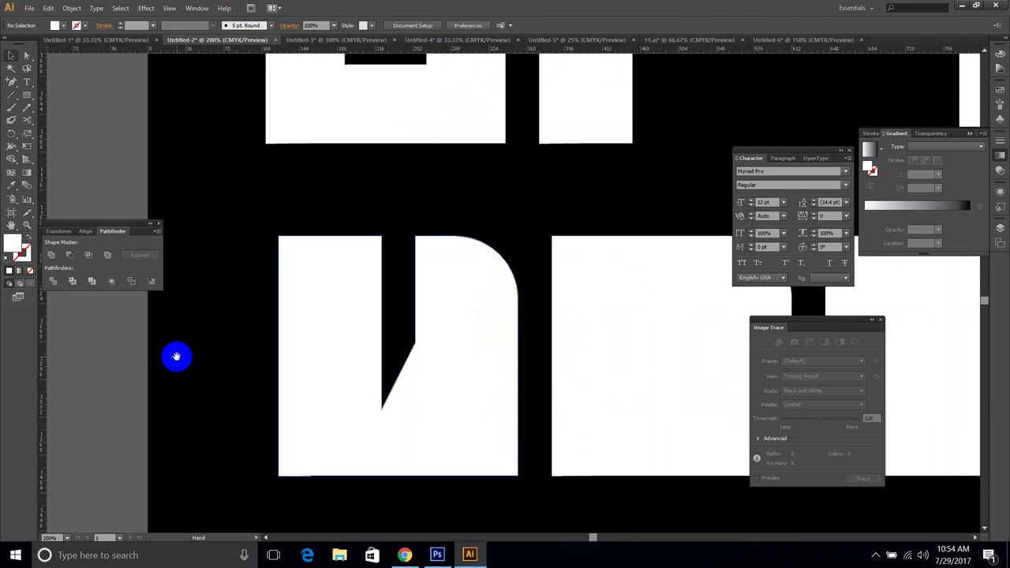
Step: Place a copy of the M over the fourth row's second square
key(ctrl+minus)
key(ctrl+minus)
drag(505, 446, 442, 410)
scroll(456, 324, up, 1)
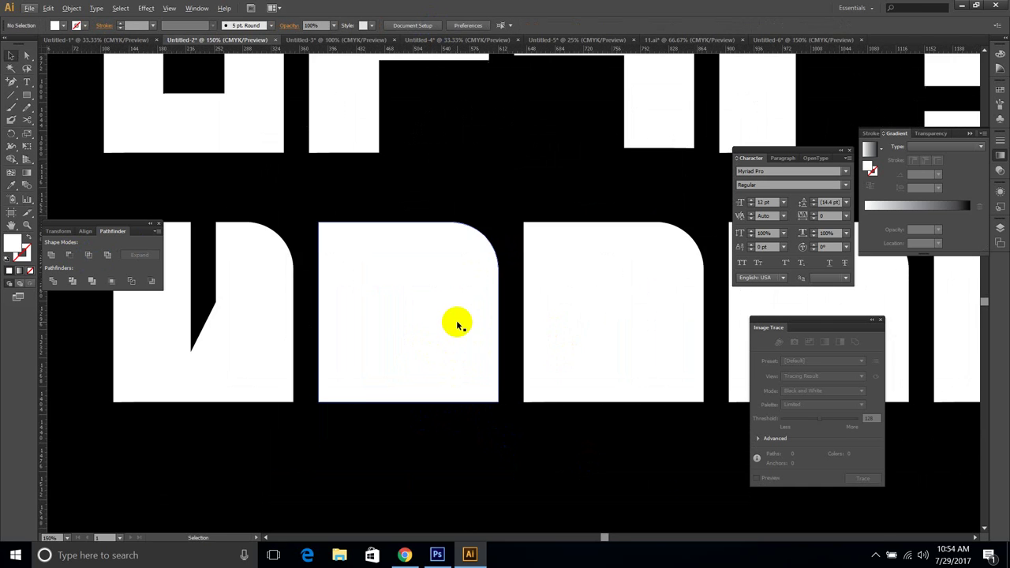
scroll(457, 323, down, 3)
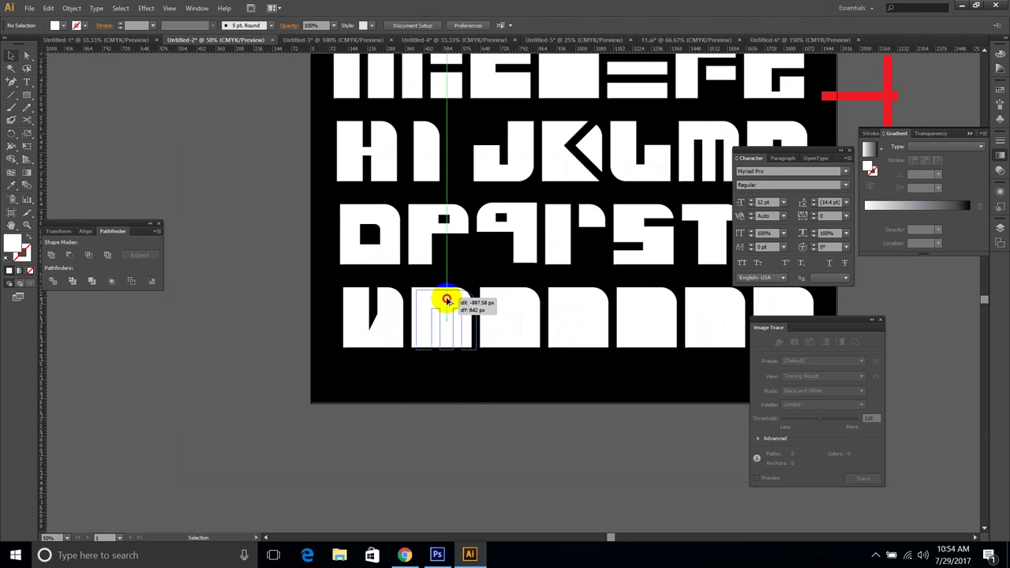
click(445, 296)
scroll(452, 295, up, 1)
scroll(454, 296, up, 1)
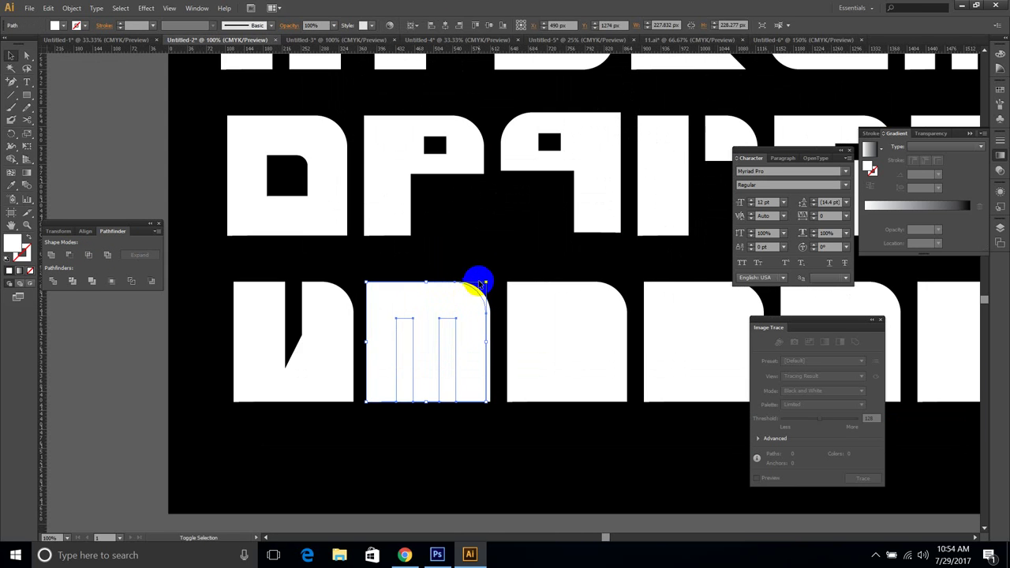
Step: Rotate the M copy 180 degrees and delete the white square behind it to form the W
drag(484, 277, 347, 458)
click(501, 477)
key(a)
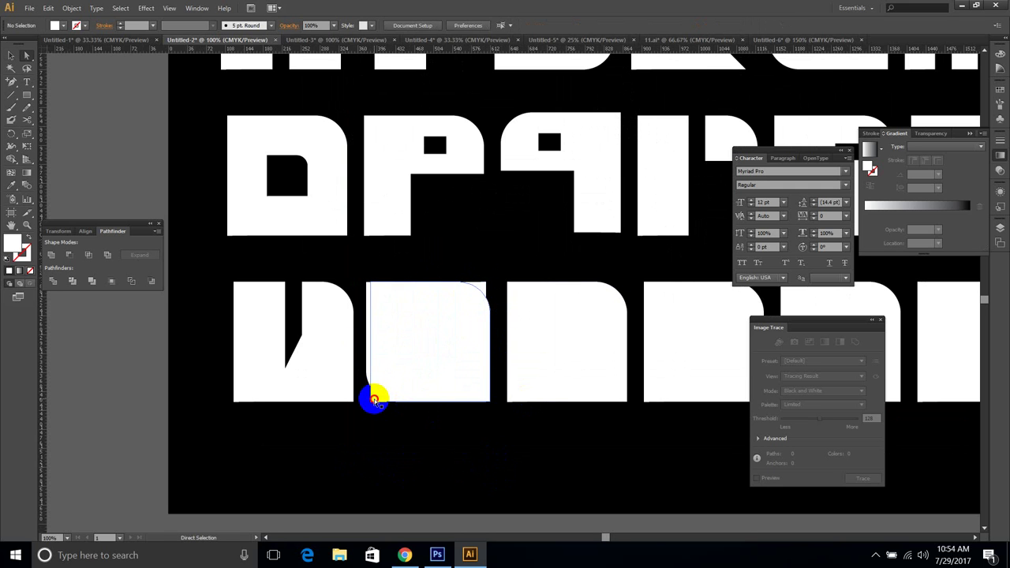
click(373, 396)
key(Delete)
click(477, 454)
Step: Place a copy of the horizontal red bar across the fourth row's third square, undoing a first misplaced move
scroll(477, 456, down, 2)
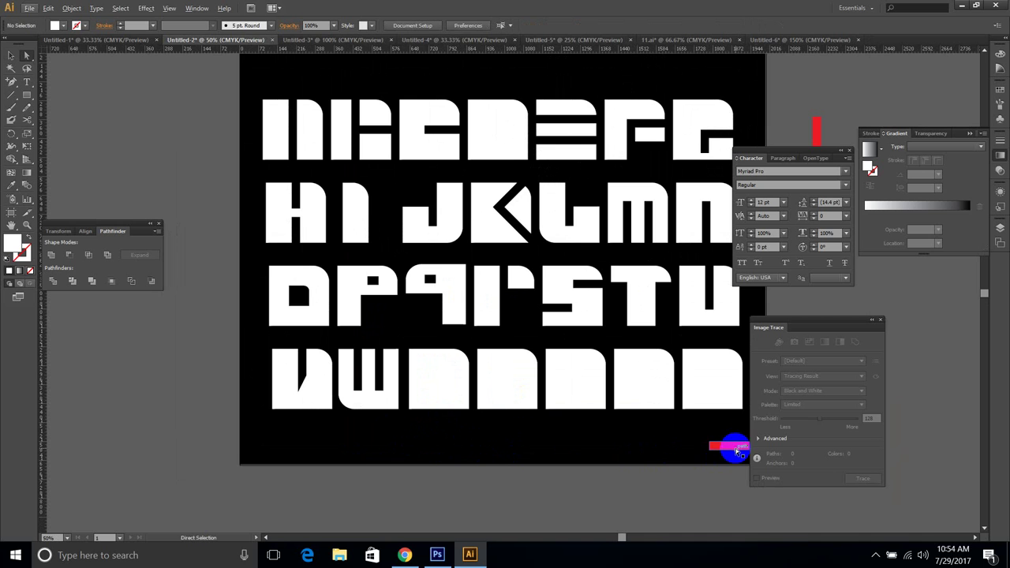
drag(736, 452, 429, 419)
key(ctrl+z)
drag(580, 465, 381, 421)
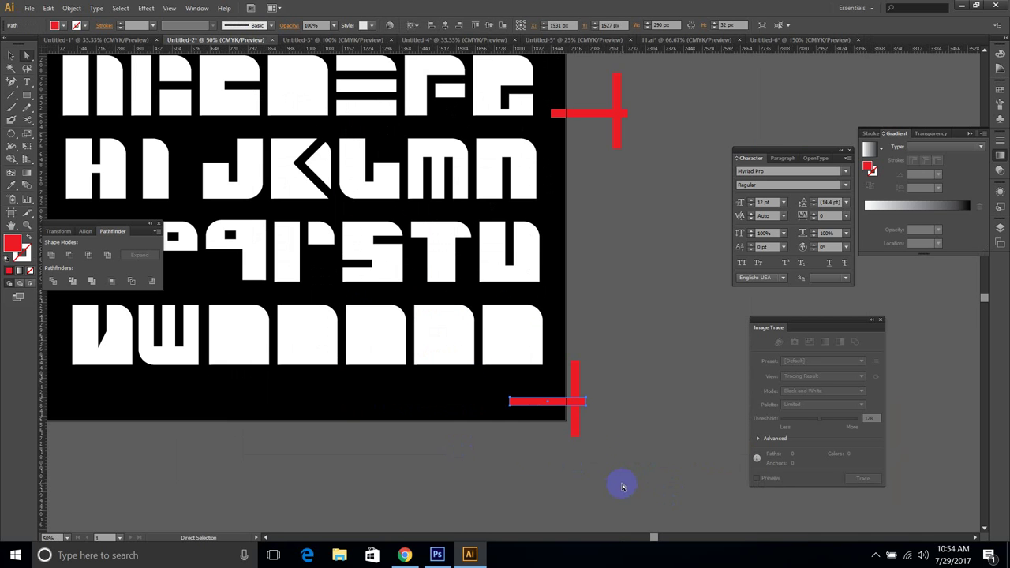
drag(565, 407, 260, 337)
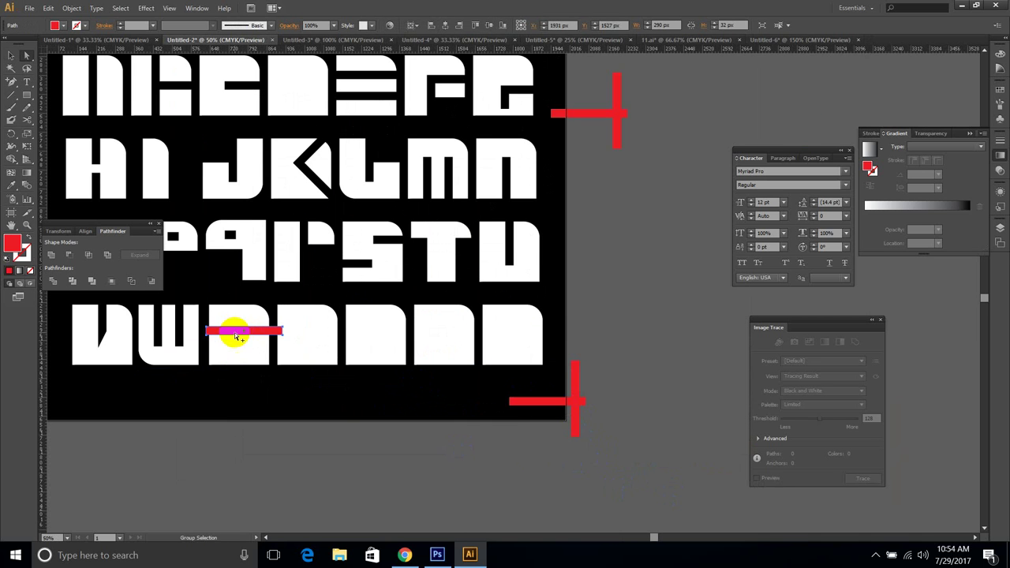
Step: Rotate the horizontal red bar 45 degrees and place it along the diagonal of the fourth row's third square
scroll(235, 335, up, 3)
scroll(323, 351, up, 1)
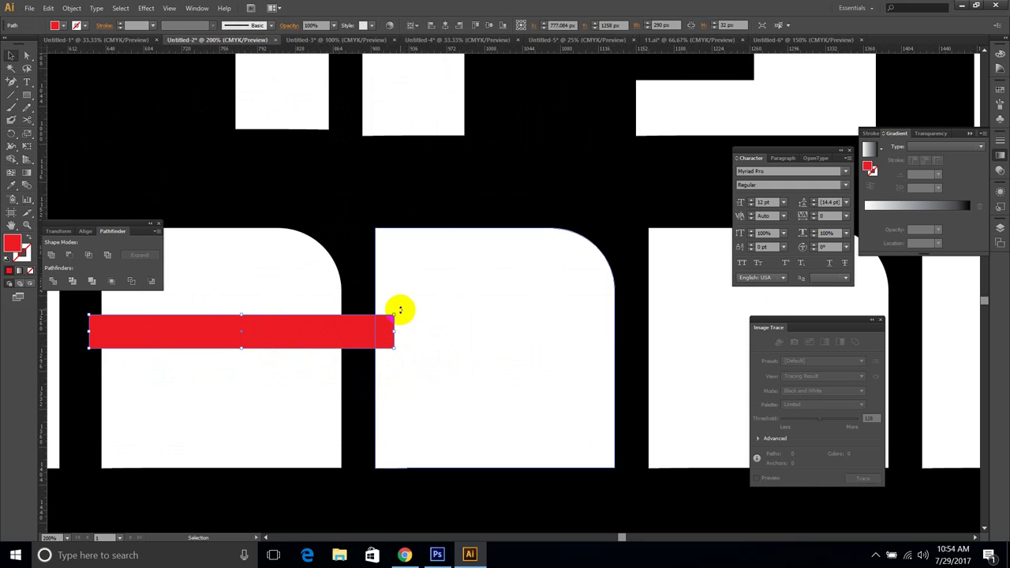
drag(396, 310, 366, 476)
scroll(397, 368, left, 5)
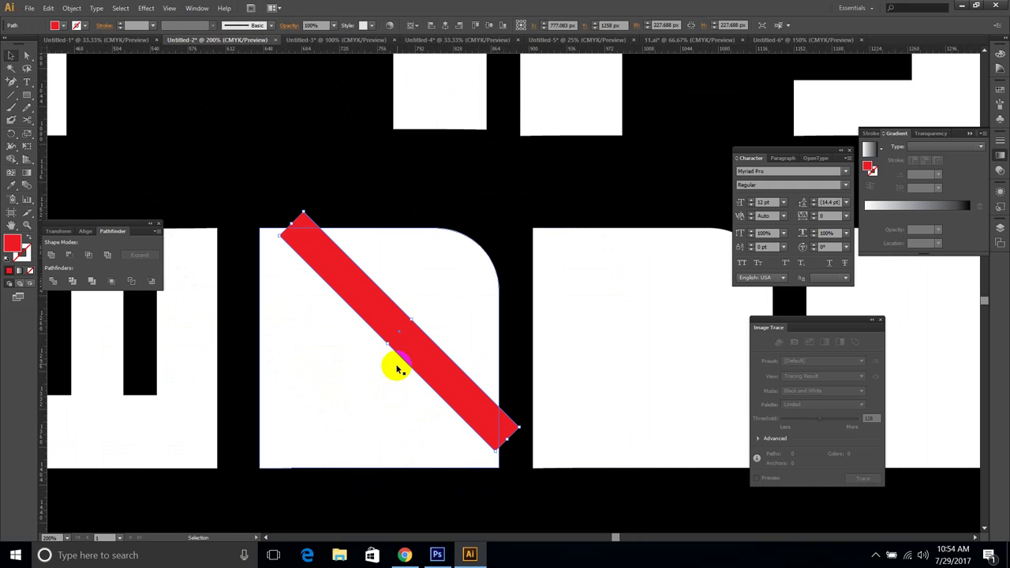
drag(436, 341, 377, 350)
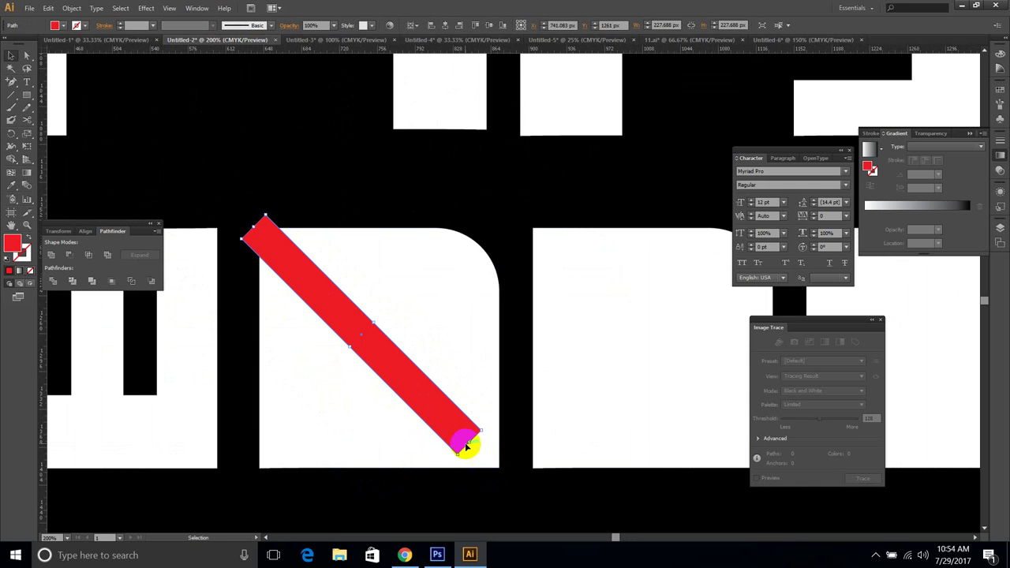
Step: Lengthen the diagonal bar past the square's lower-right corner and add a mirrored copy crossing it as an X
drag(470, 441, 513, 476)
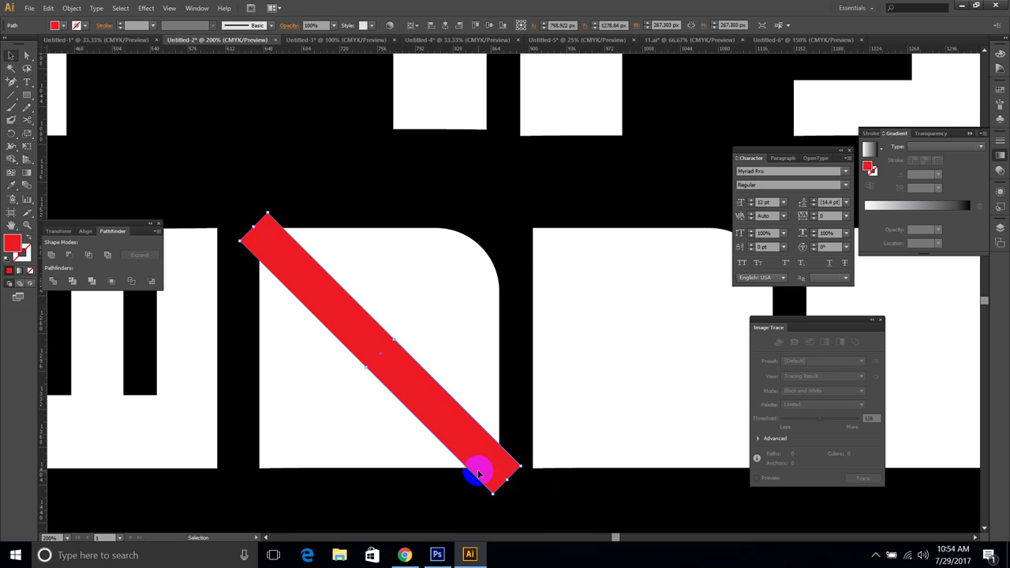
key(ctrl+z)
drag(468, 442, 292, 504)
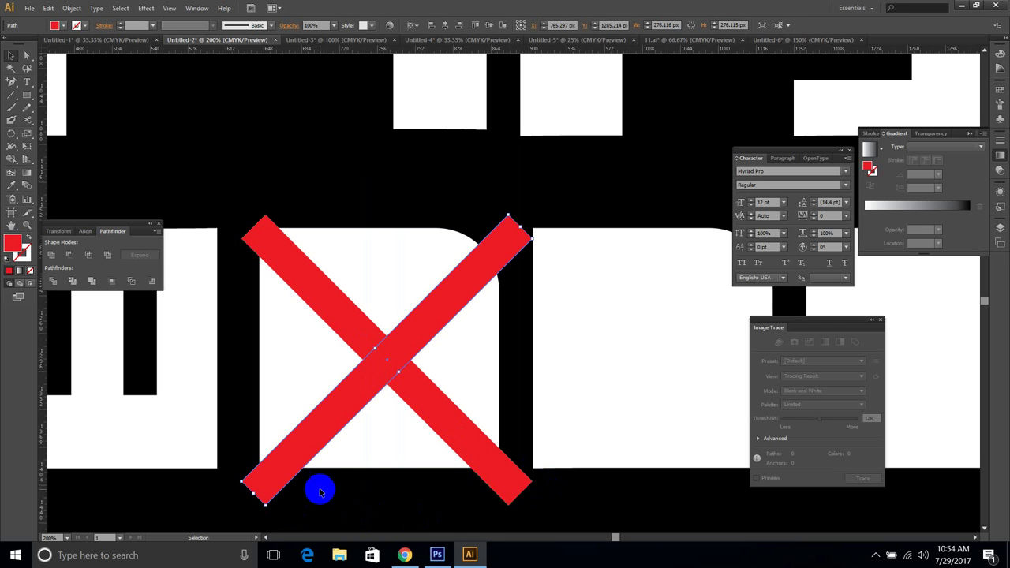
Step: Shorten the falling diagonal bar to a short stub at the square's upper-left corner and adjust its position
click(510, 478)
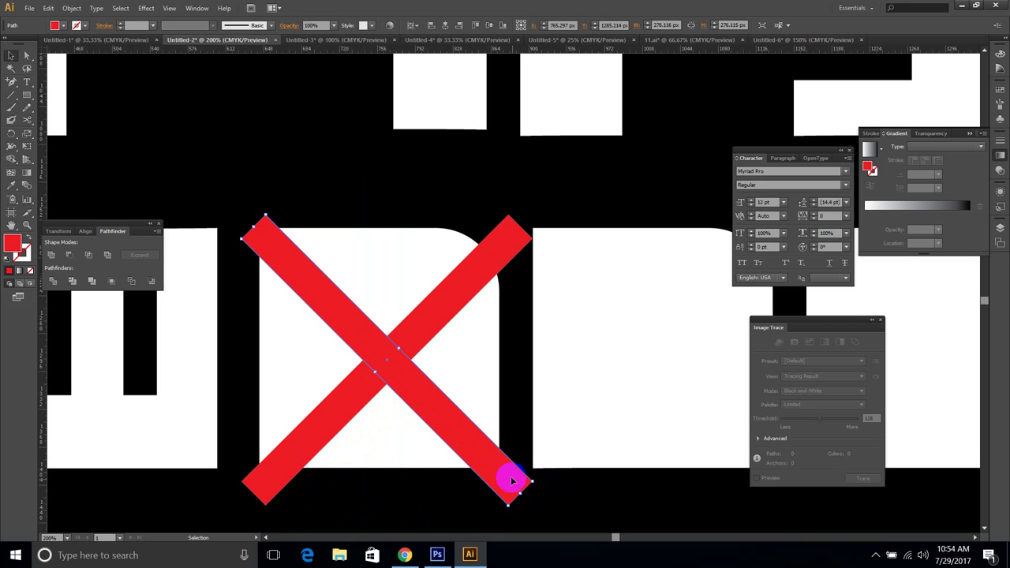
key(v)
drag(517, 494, 326, 303)
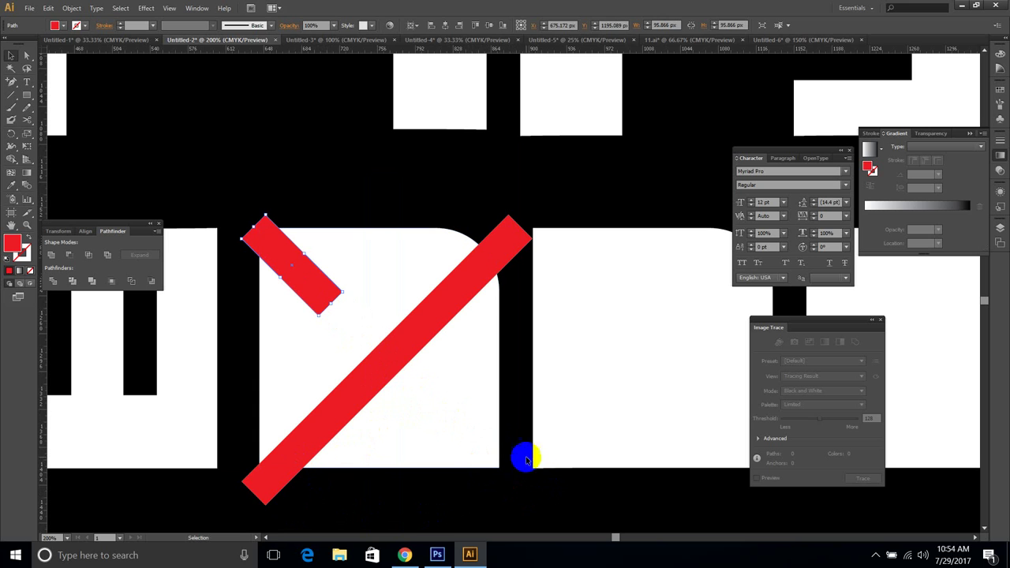
click(536, 502)
click(262, 238)
scroll(274, 216, up, 2)
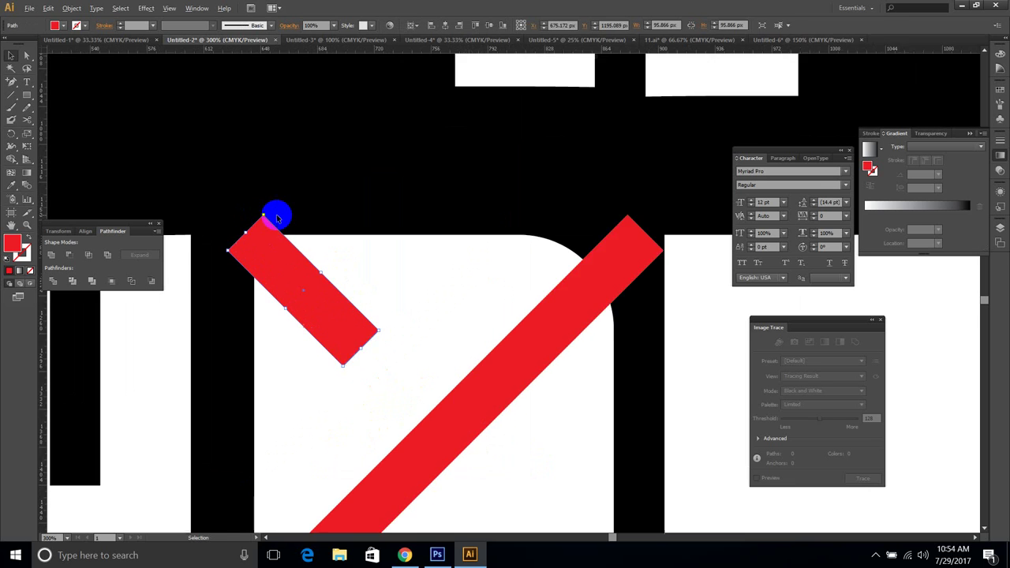
drag(250, 247, 262, 266)
Step: Place a copy of the short diagonal stub at the square's lower-right corner, in line with the first stub
scroll(309, 290, down, 2)
drag(424, 365, 325, 245)
drag(246, 216, 434, 403)
scroll(392, 361, up, 3)
scroll(458, 430, down, 3)
Step: Subtract the long diagonal bar and both stubs from the fourth row's third square to form the X
drag(478, 453, 282, 198)
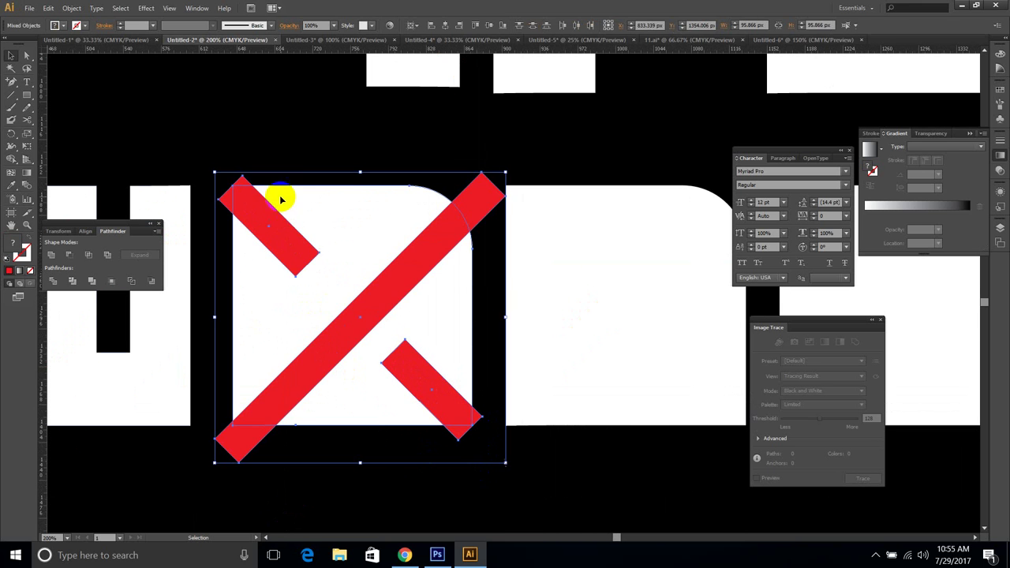
click(92, 255)
click(70, 256)
click(466, 511)
scroll(442, 473, down, 3)
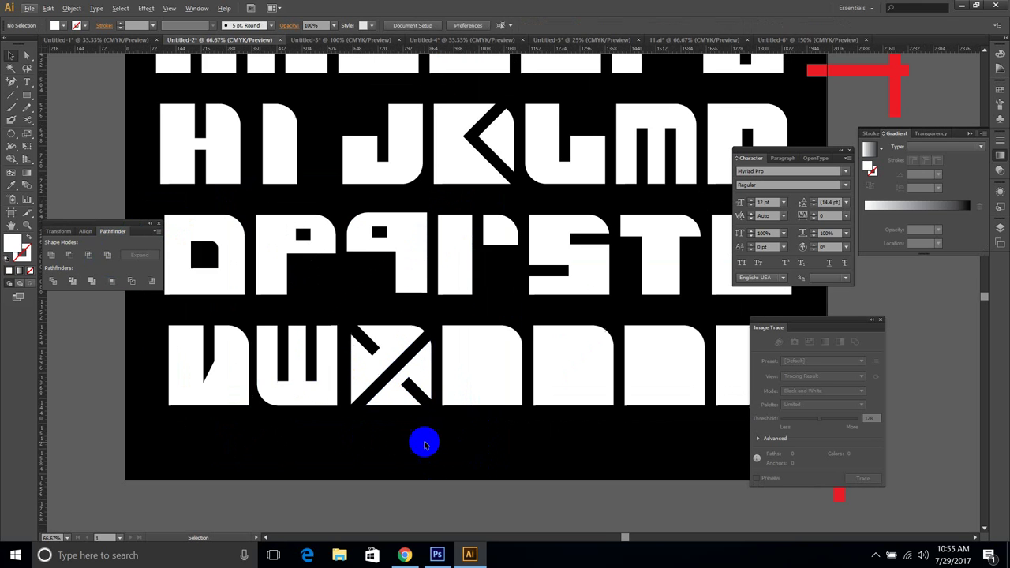
Step: Place two copies of the vertical red bar on the fourth row's fourth square, with one rotated 45 degrees to branch toward the upper right
drag(427, 410, 450, 375)
scroll(445, 357, up, 1)
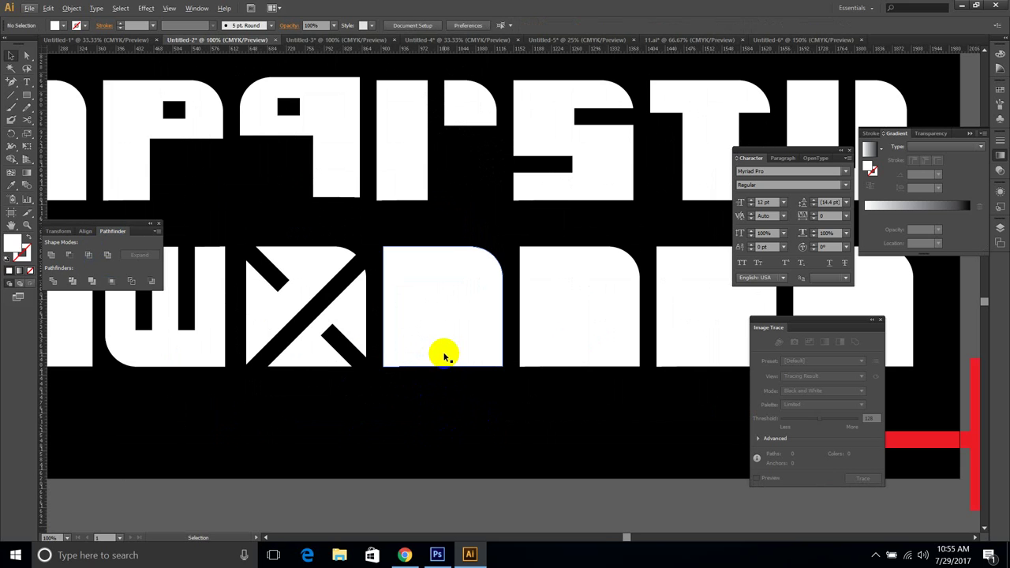
drag(460, 408, 471, 406)
scroll(398, 298, down, 2)
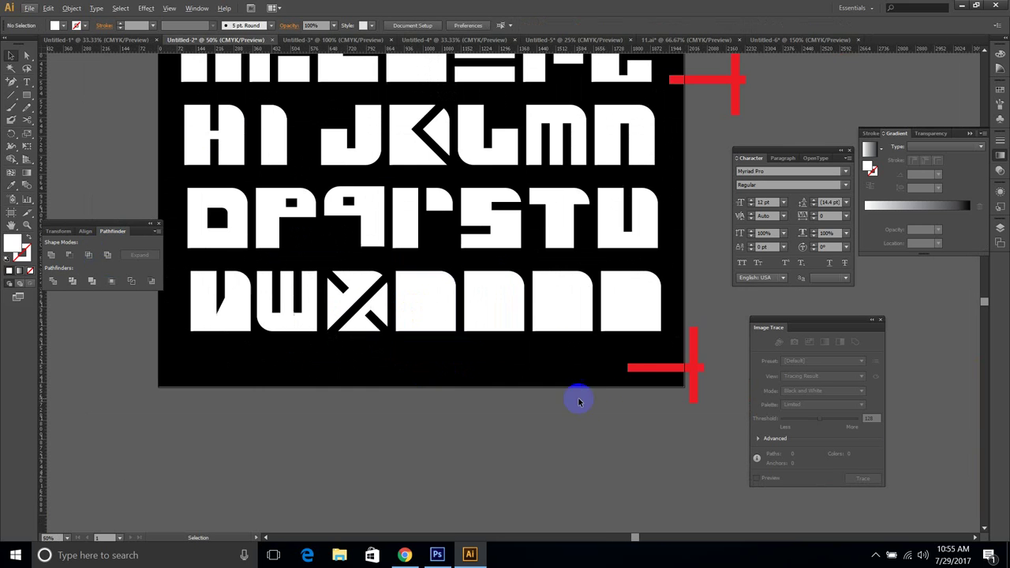
drag(694, 350, 616, 298)
scroll(375, 285, up, 3)
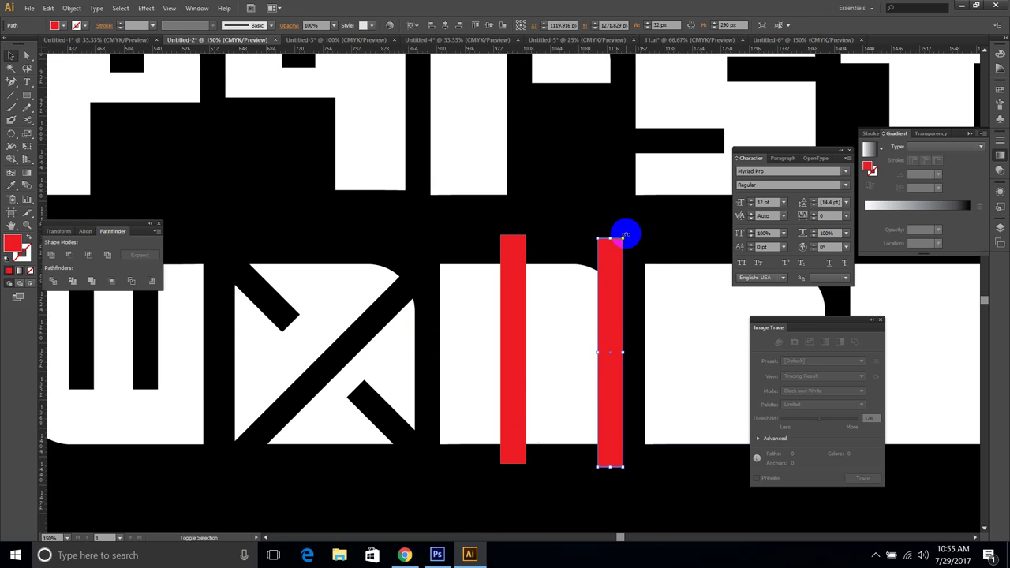
drag(625, 232, 681, 296)
drag(568, 387, 543, 269)
drag(600, 478, 462, 316)
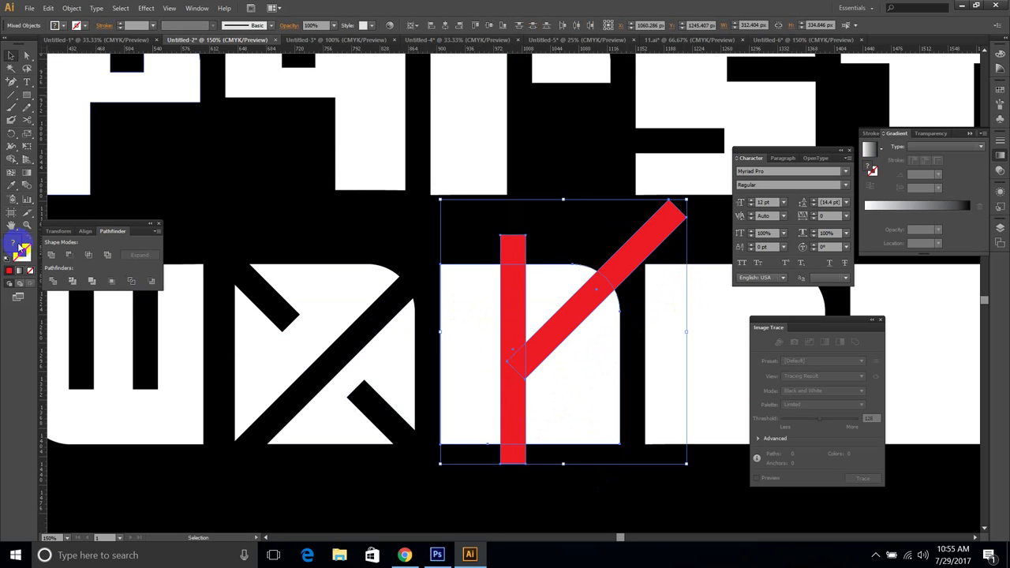
click(71, 254)
click(601, 497)
drag(591, 494, 571, 487)
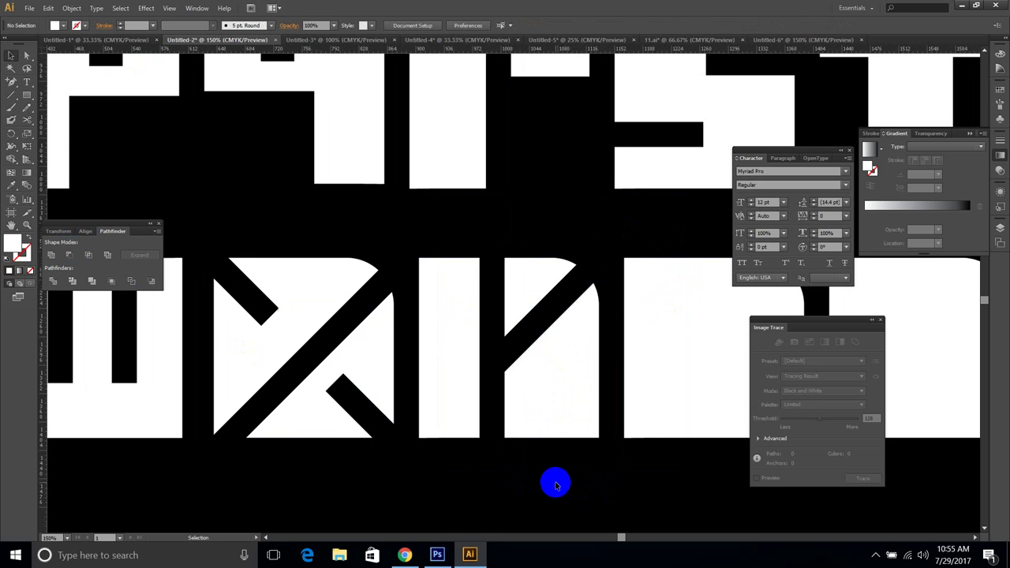
scroll(544, 494, right, 3)
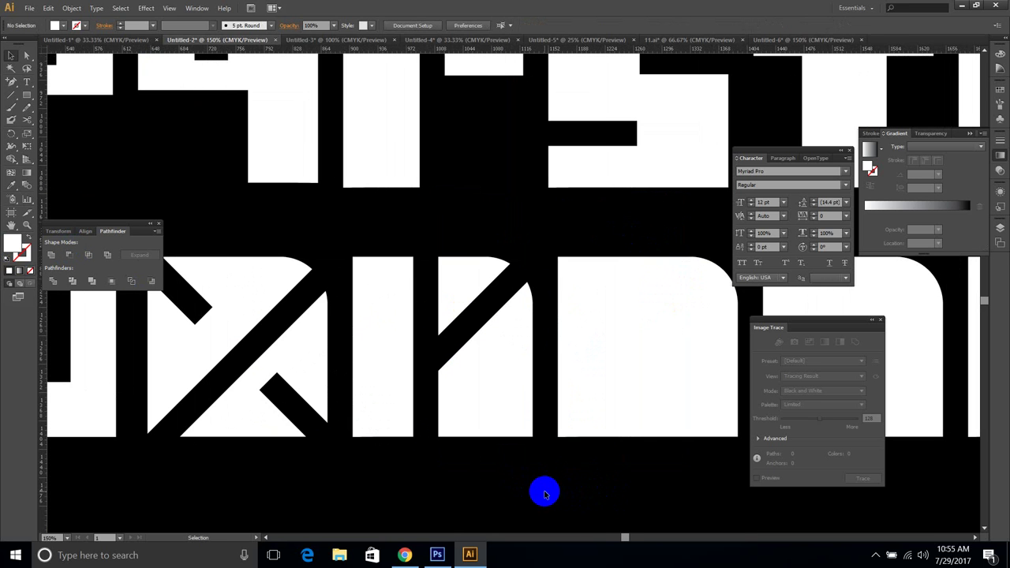
key(ctrl+z)
click(486, 492)
Step: Extend the diagonal bar's lower corner point down into the vertical bar so its end is vertical
key(a)
click(445, 349)
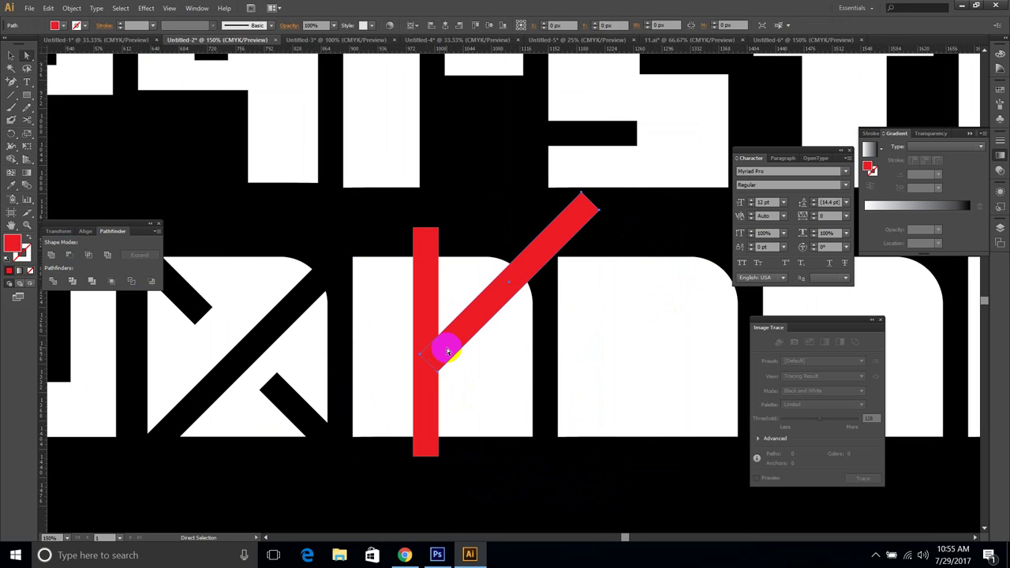
drag(439, 377, 420, 392)
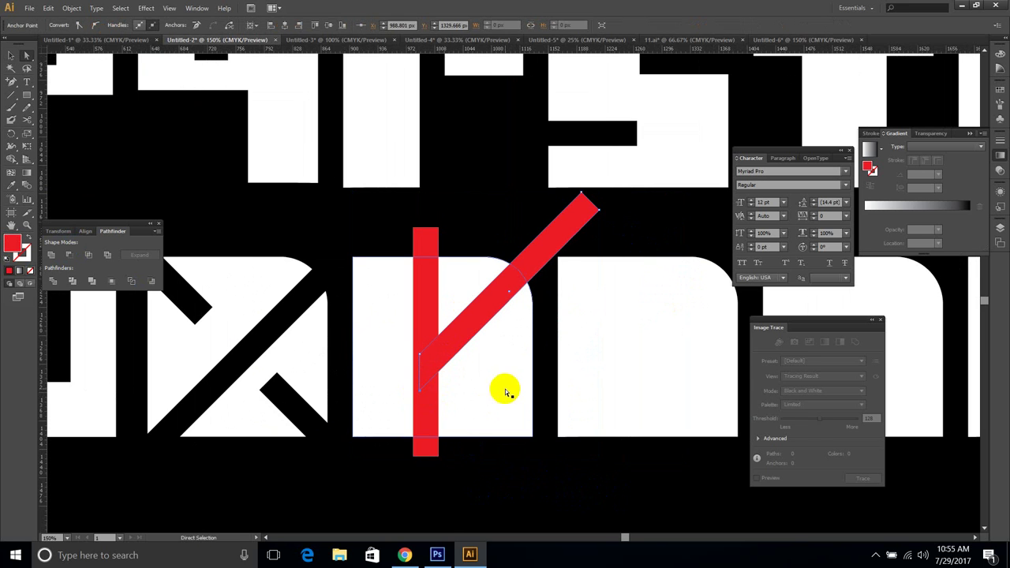
click(69, 254)
click(124, 328)
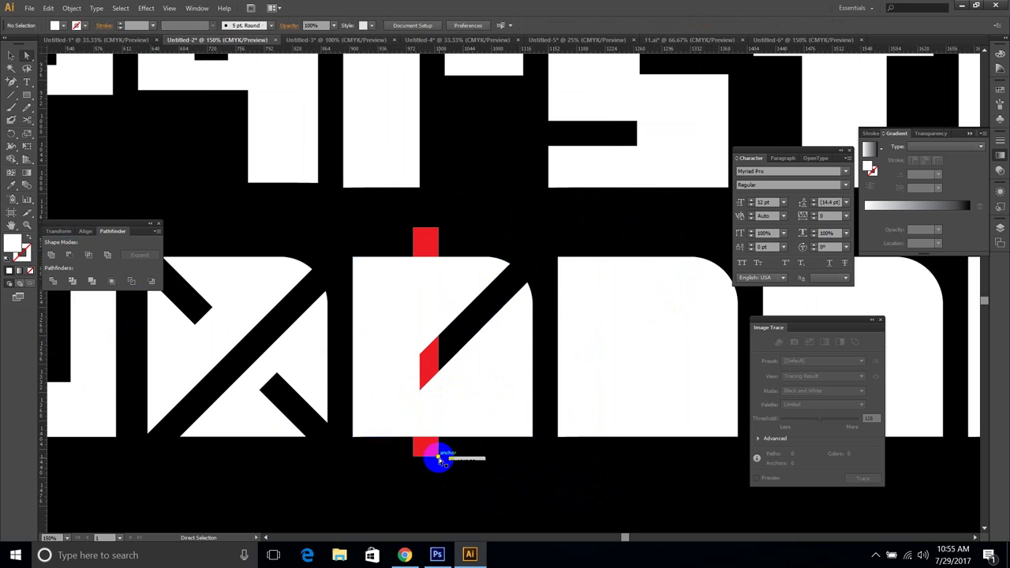
key(ctrl+z)
Step: Subtract the vertical and diagonal bars together from the fourth row's fourth square to form the Y
drag(467, 456, 423, 378)
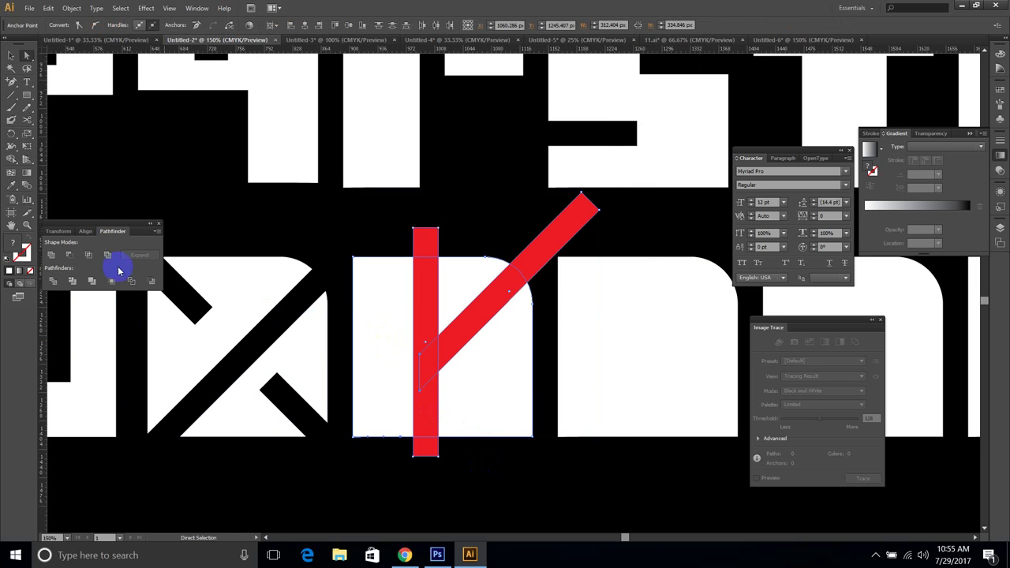
click(71, 255)
click(453, 464)
drag(533, 476, 412, 470)
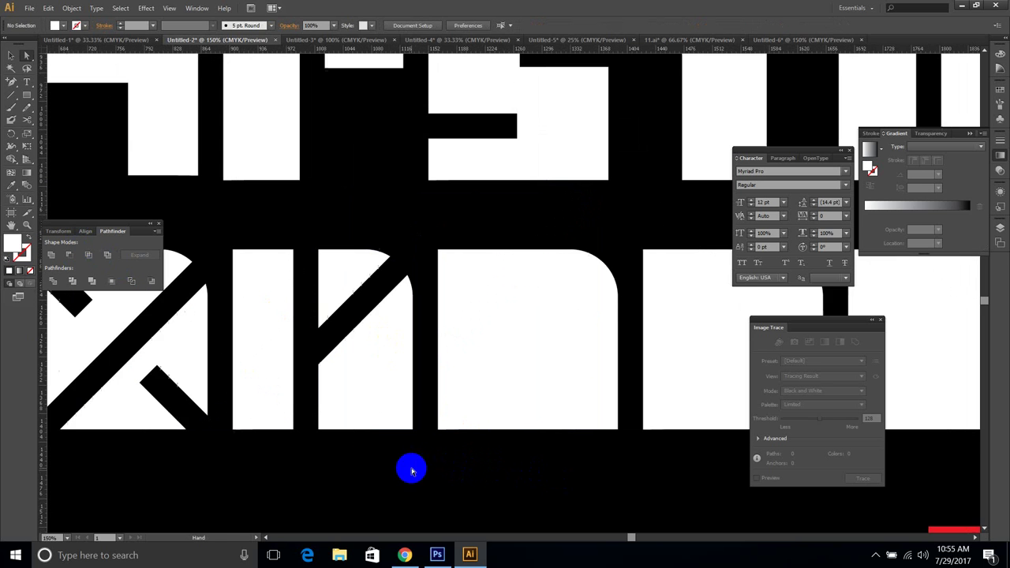
Step: Place a copy of the horizontal red bar at the fourth row's fifth square, undoing a first misplaced move
scroll(521, 424, down, 2)
scroll(496, 446, down, 1)
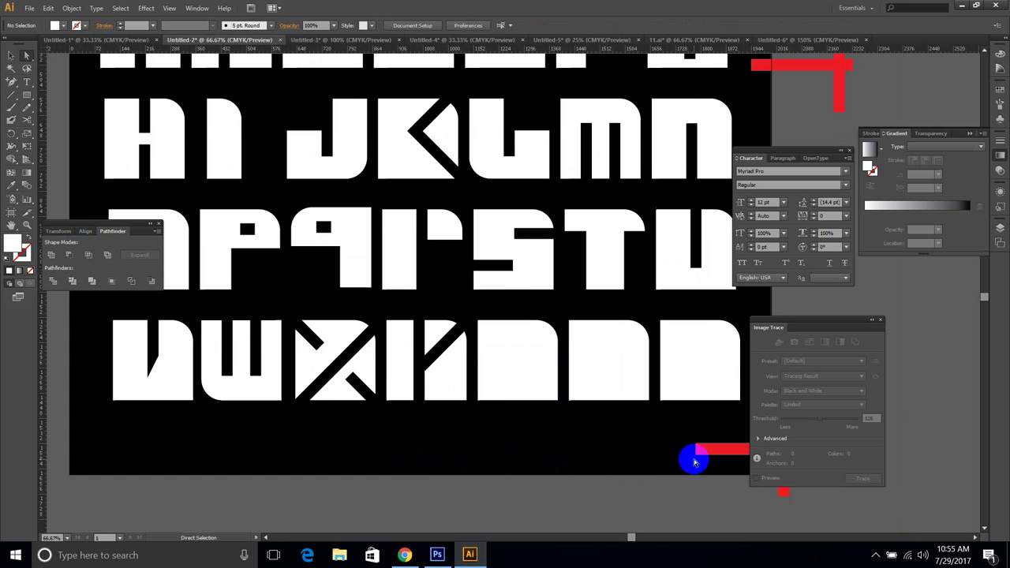
scroll(513, 411, right, 3)
scroll(489, 428, down, 1)
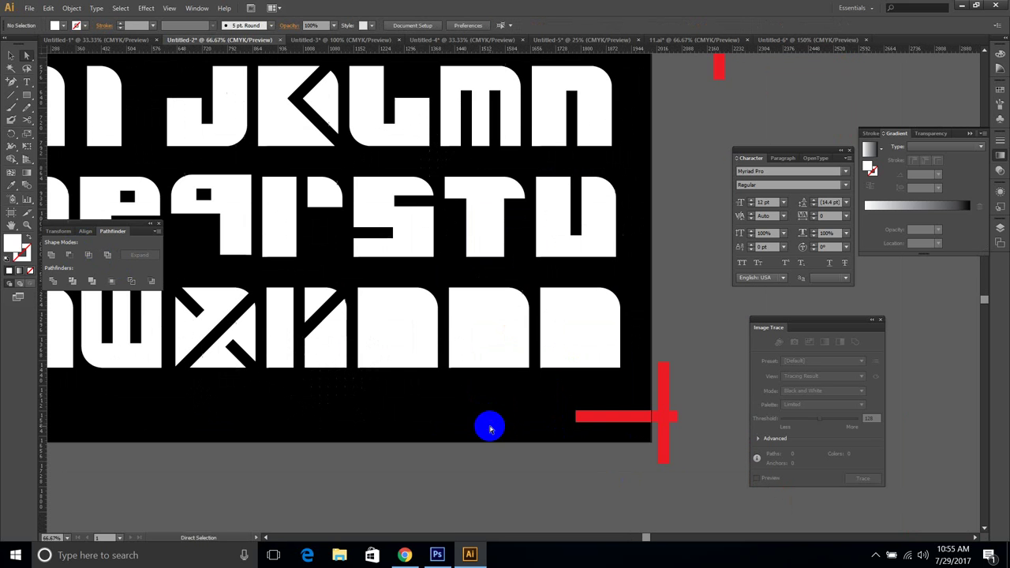
drag(644, 413, 424, 296)
key(ctrl+z)
drag(628, 421, 348, 304)
scroll(376, 318, up, 3)
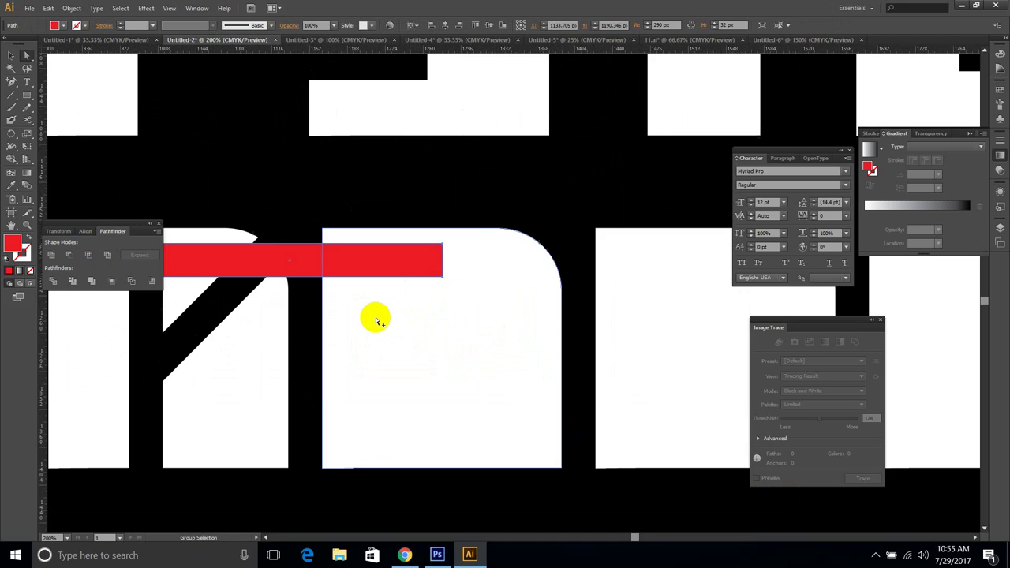
Step: Position one bar cutting in from the fifth square's left and a copy lower from its right, and subtract both to form the Z
drag(294, 260, 591, 409)
drag(641, 409, 332, 327)
drag(484, 481, 361, 240)
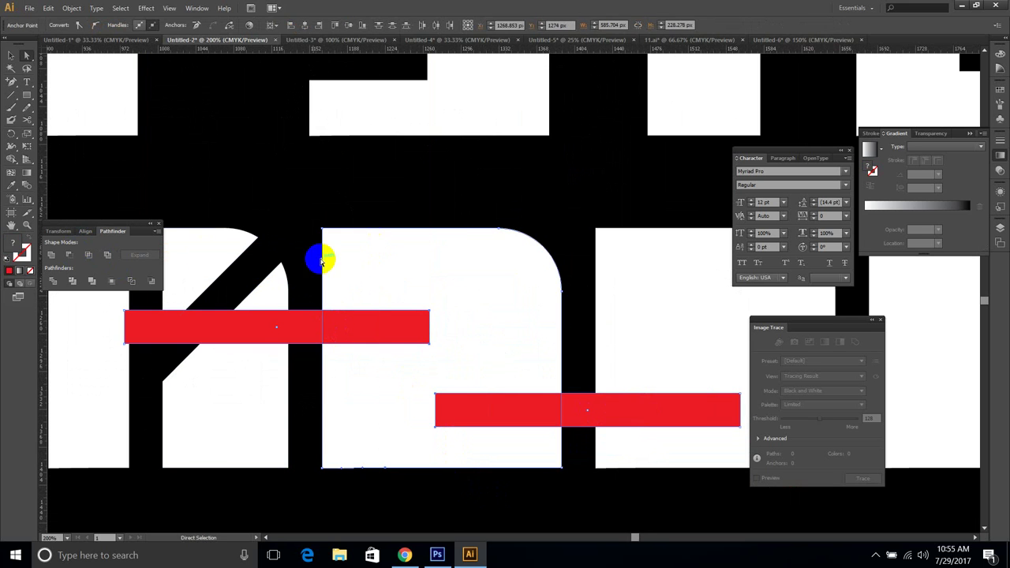
click(69, 255)
key(ctrl+shift+a)
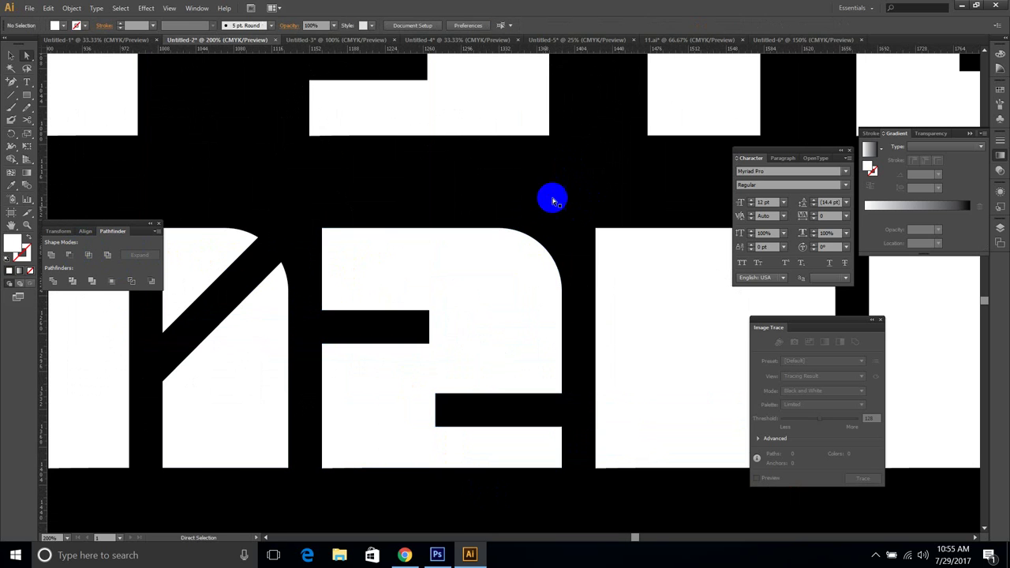
Step: Delete the two unused white squares at the end of the fourth row
key(ctrl+minus)
key(ctrl+minus)
key(ctrl+minus)
drag(460, 490, 482, 441)
drag(650, 402, 511, 326)
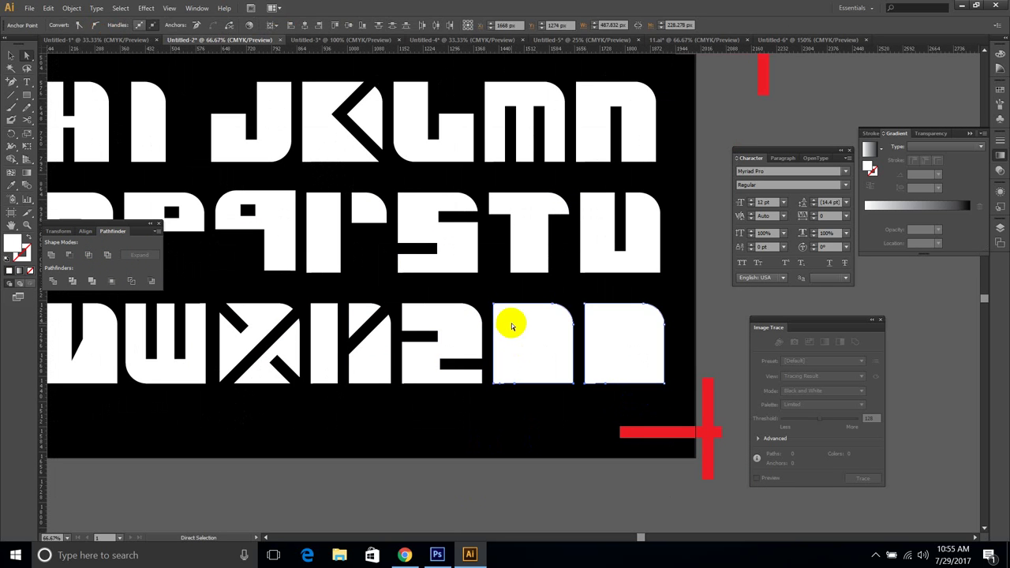
key(Delete)
key(Delete)
Step: Delete the leftover red bars beside the artboard, both the lower and the upper pair
click(733, 514)
drag(649, 381, 647, 384)
key(Delete)
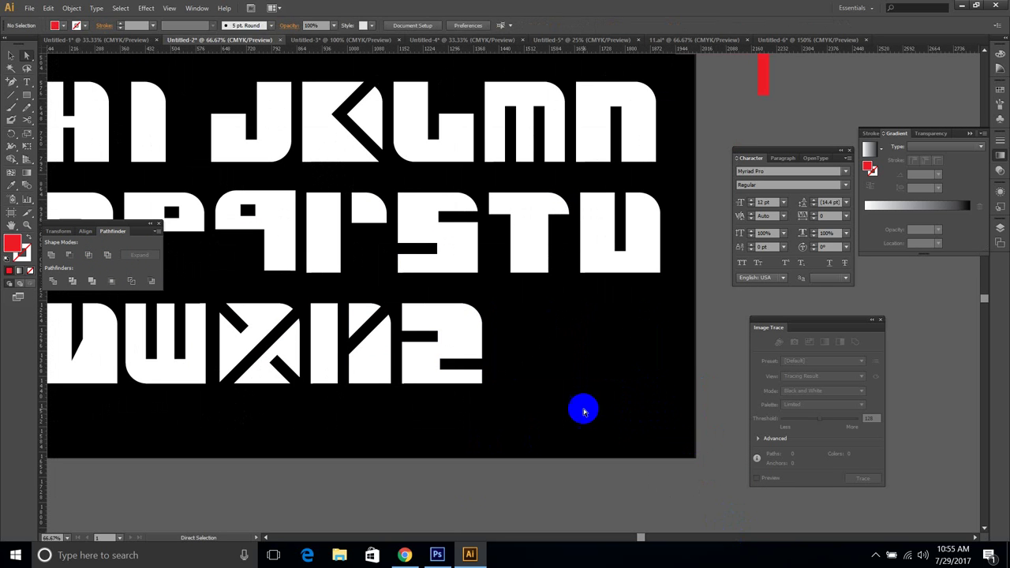
scroll(567, 399, down, 1)
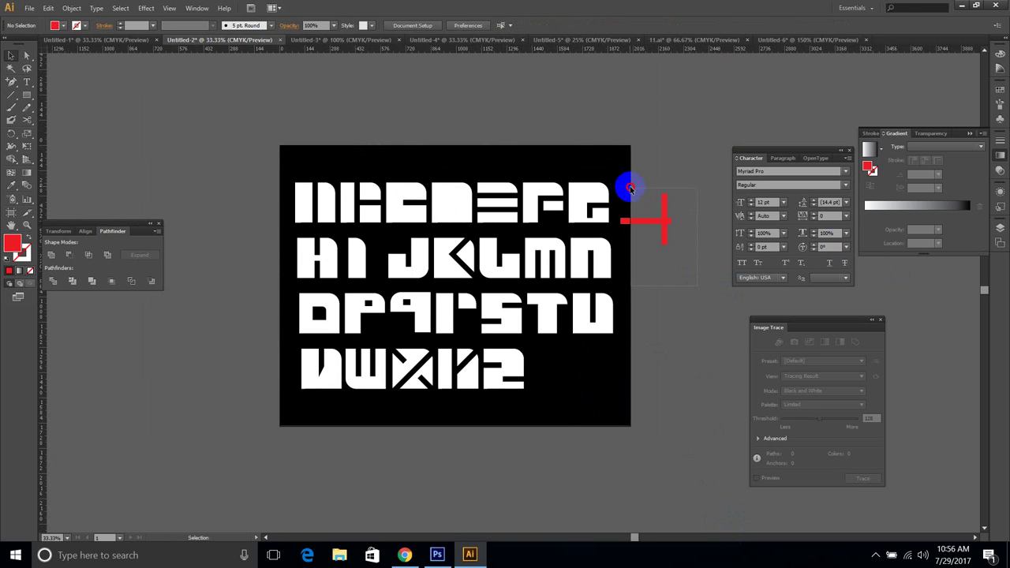
drag(631, 188, 615, 185)
key(Delete)
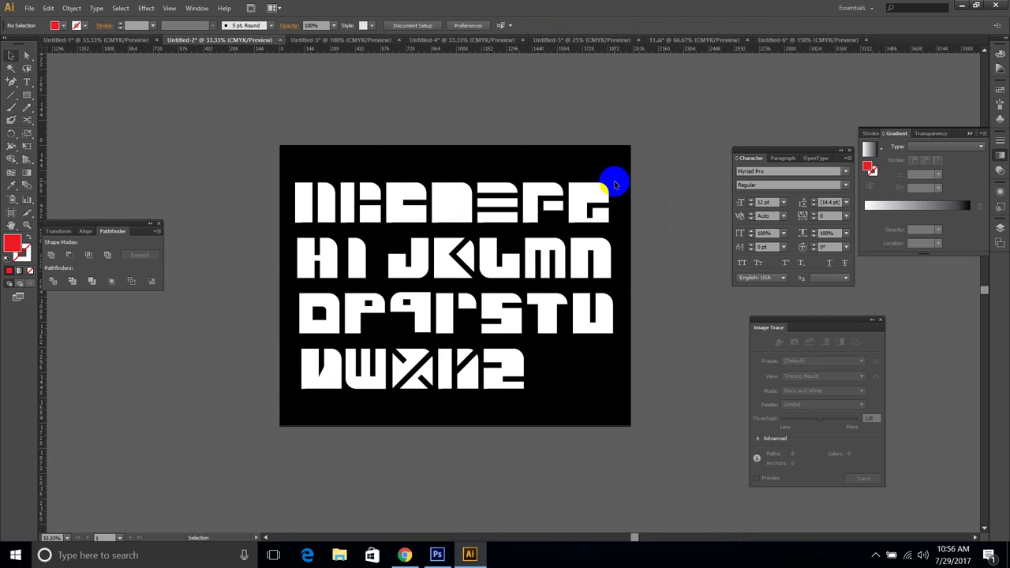
Step: Examine the finished alphabet, selecting individual letters in the first two rows to check them
scroll(467, 190, up, 2)
drag(406, 179, 417, 123)
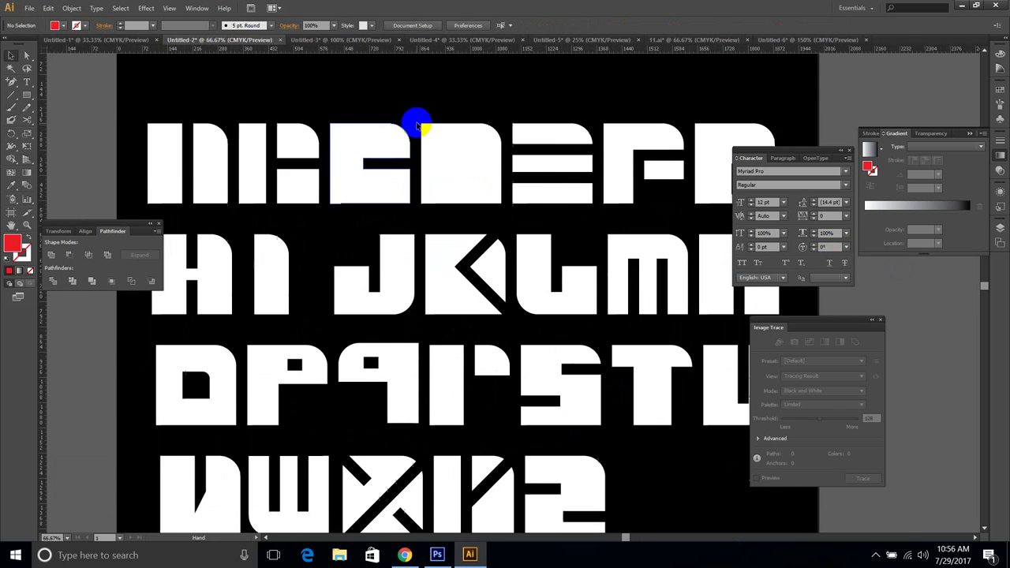
scroll(417, 123, down, 1)
click(254, 135)
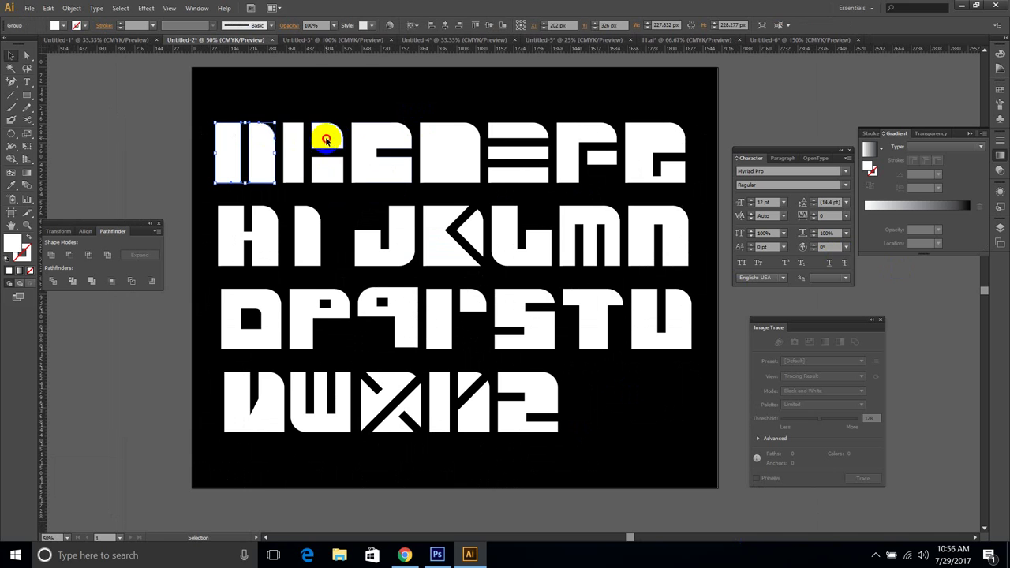
click(447, 149)
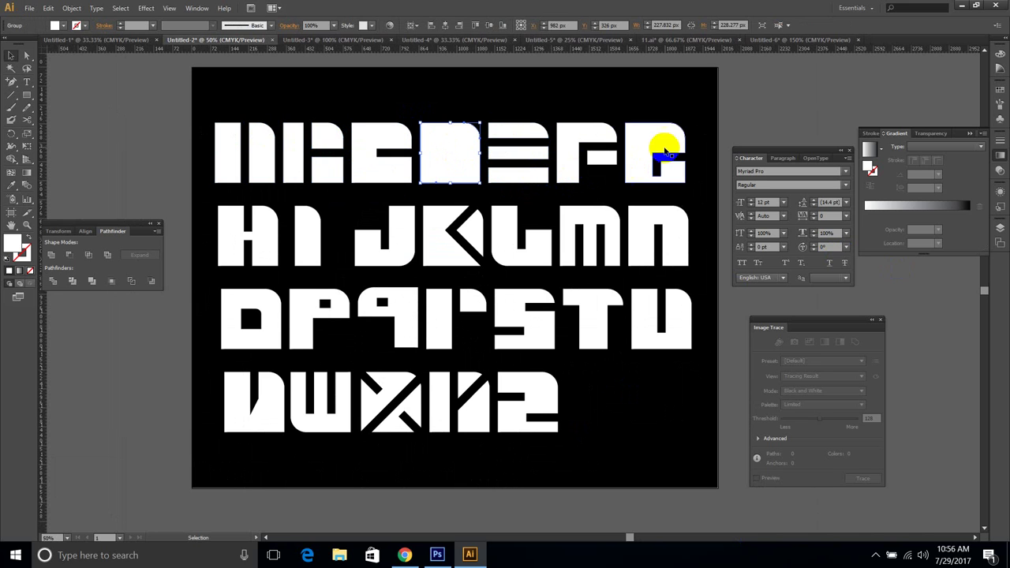
click(594, 177)
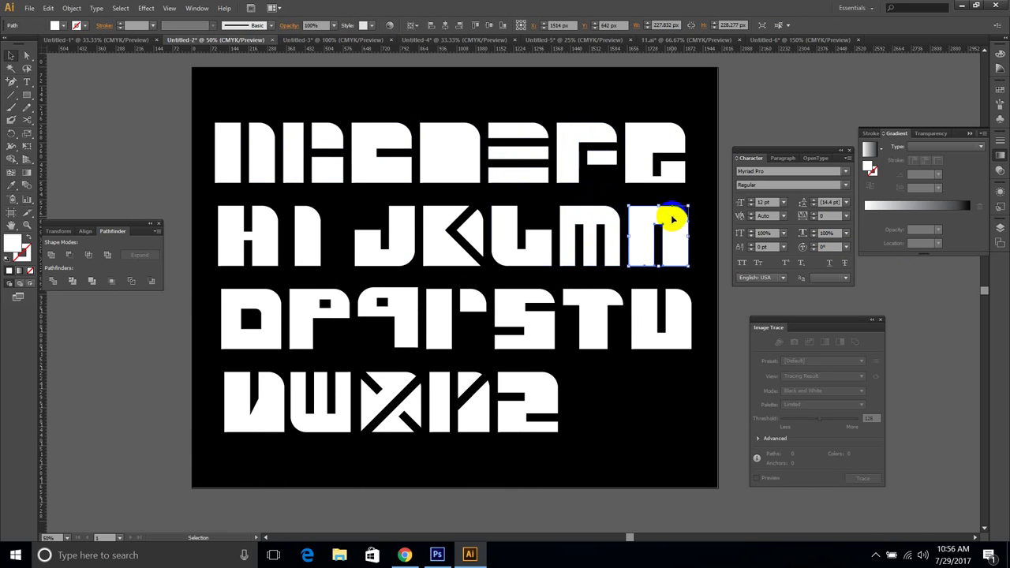
click(448, 254)
click(378, 271)
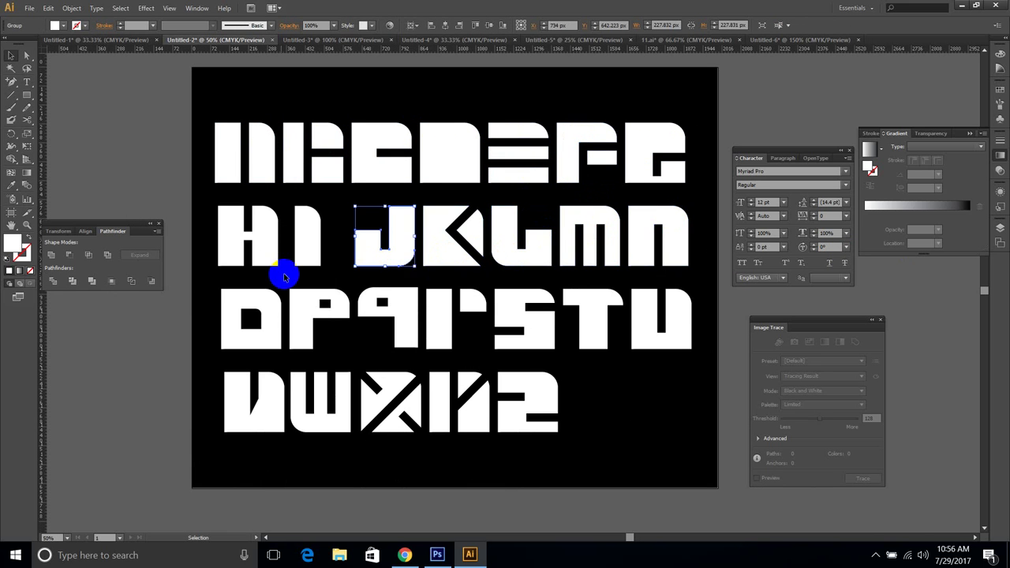
Step: Examine the remaining letters from the I through the fourth row by selecting them one after another
click(266, 308)
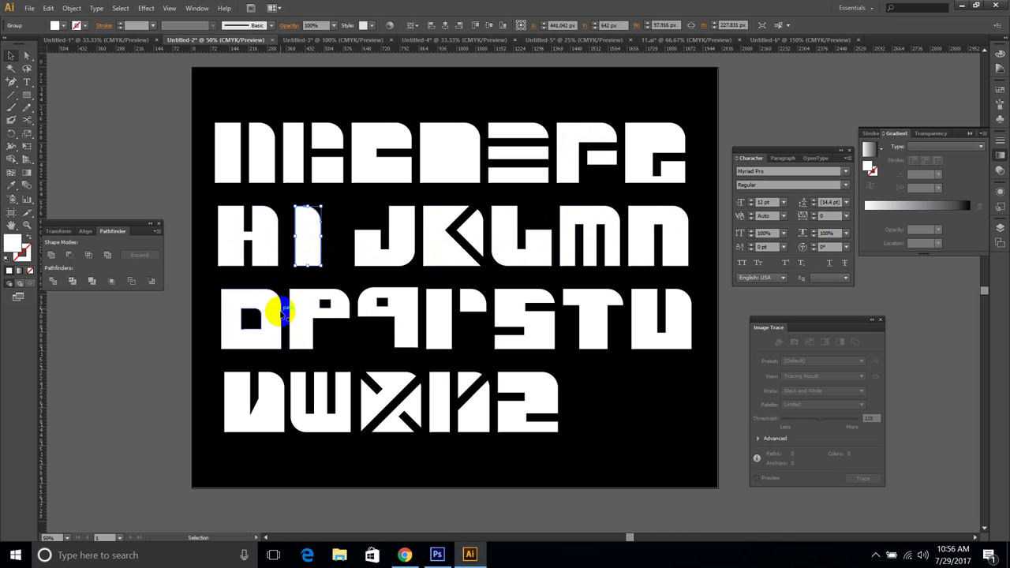
click(344, 316)
drag(377, 332, 317, 296)
click(434, 318)
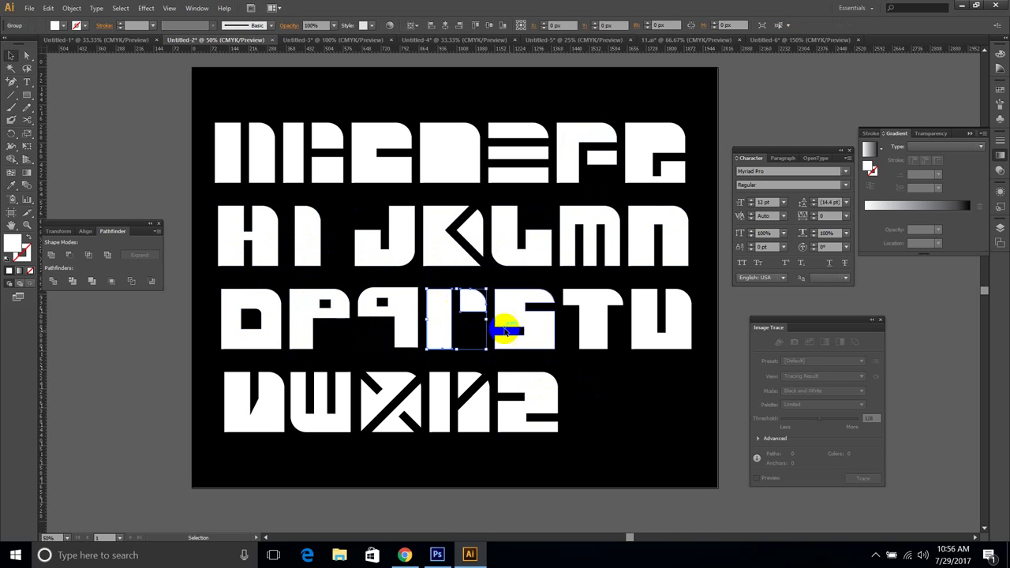
click(524, 323)
click(586, 308)
click(676, 342)
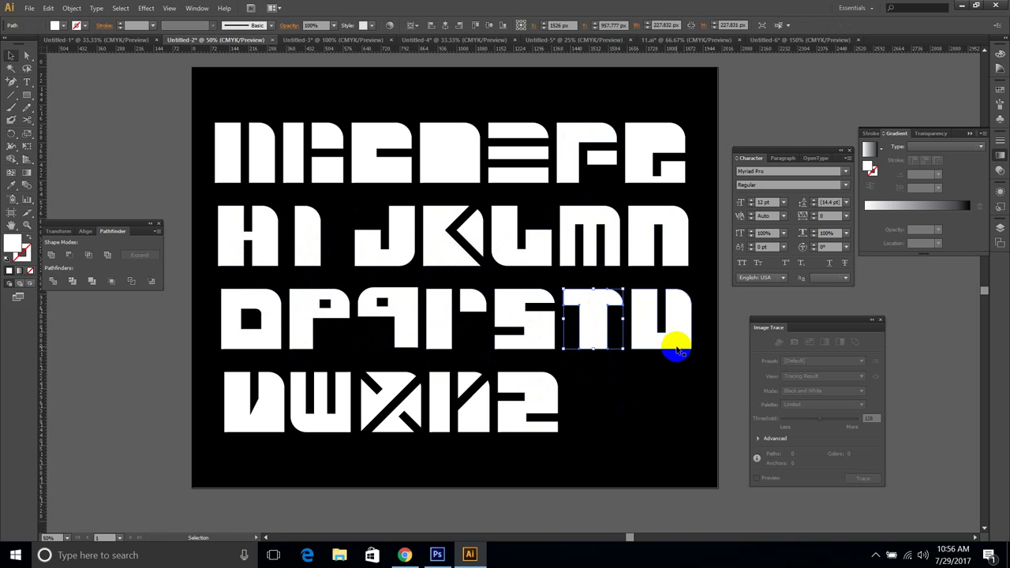
click(276, 415)
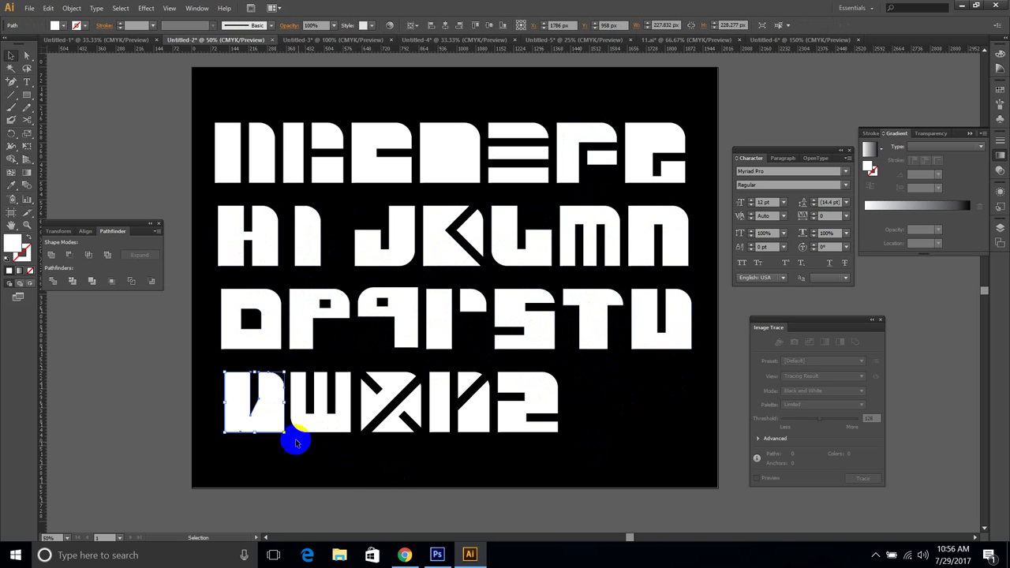
click(350, 474)
Step: Group all the letters of the alphabet and scale the group down proportionally to about 1676 by 1088 px
scroll(535, 429, down, 2)
drag(608, 458, 535, 428)
drag(647, 455, 230, 184)
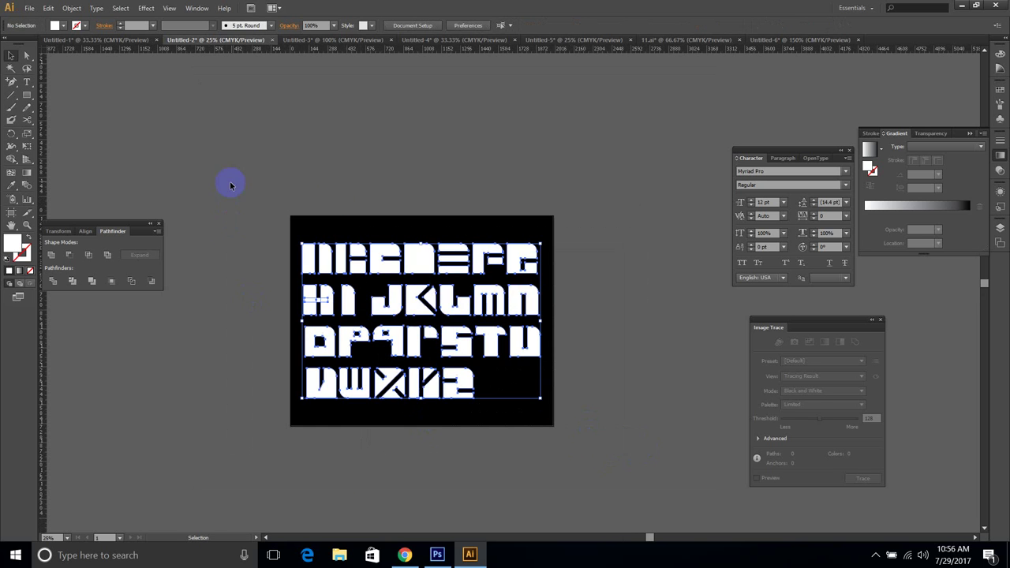
key(ctrl+g)
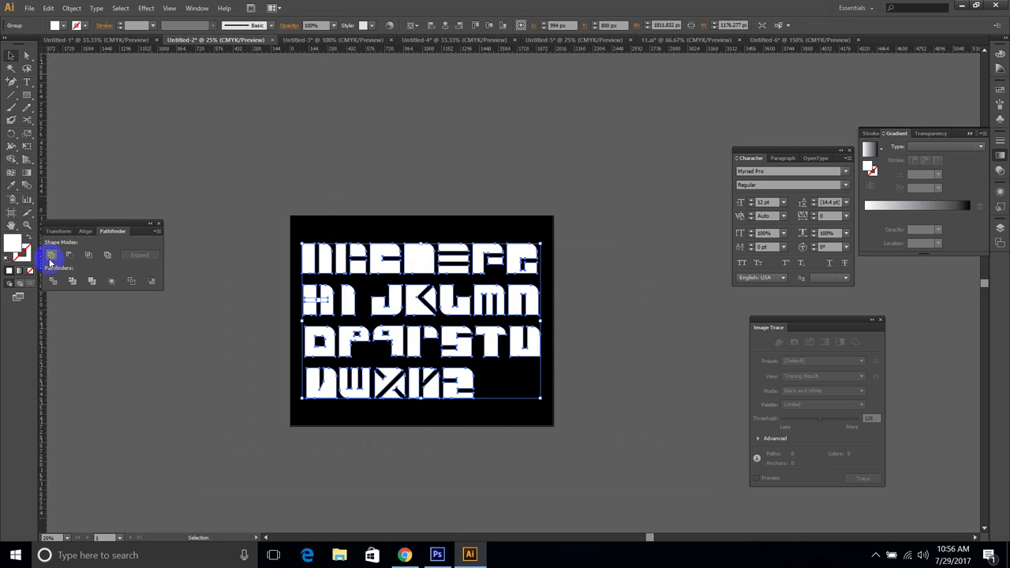
click(539, 398)
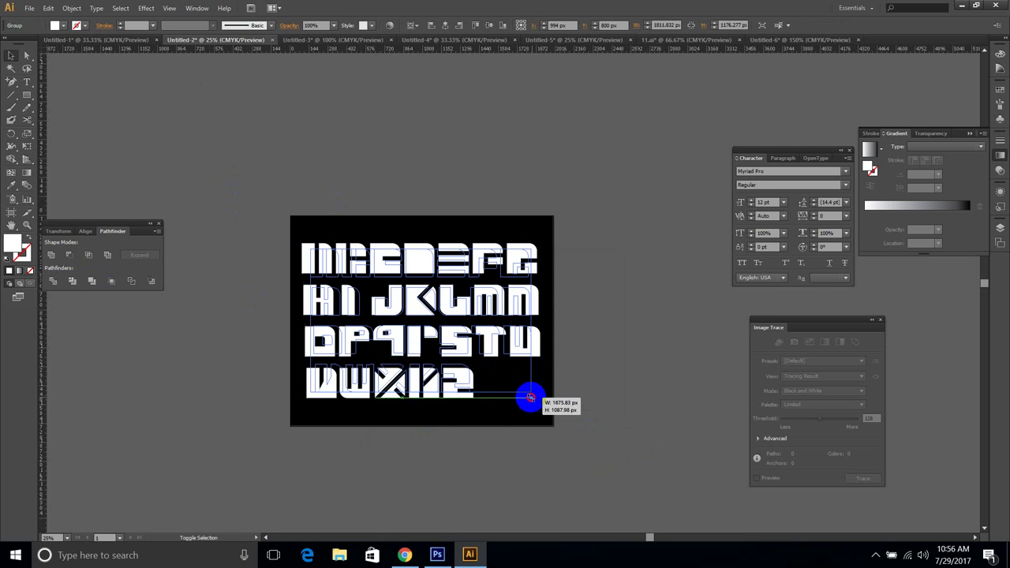
scroll(481, 369, up, 1)
Step: Try yellow and orange-red fills on the whole alphabet and settle on orange
drag(418, 450, 265, 123)
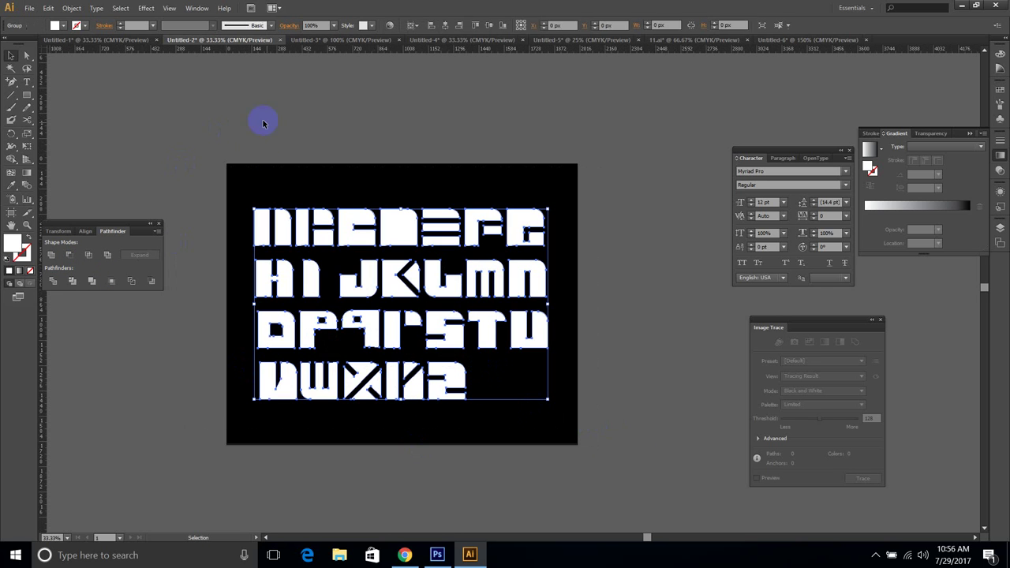
click(55, 25)
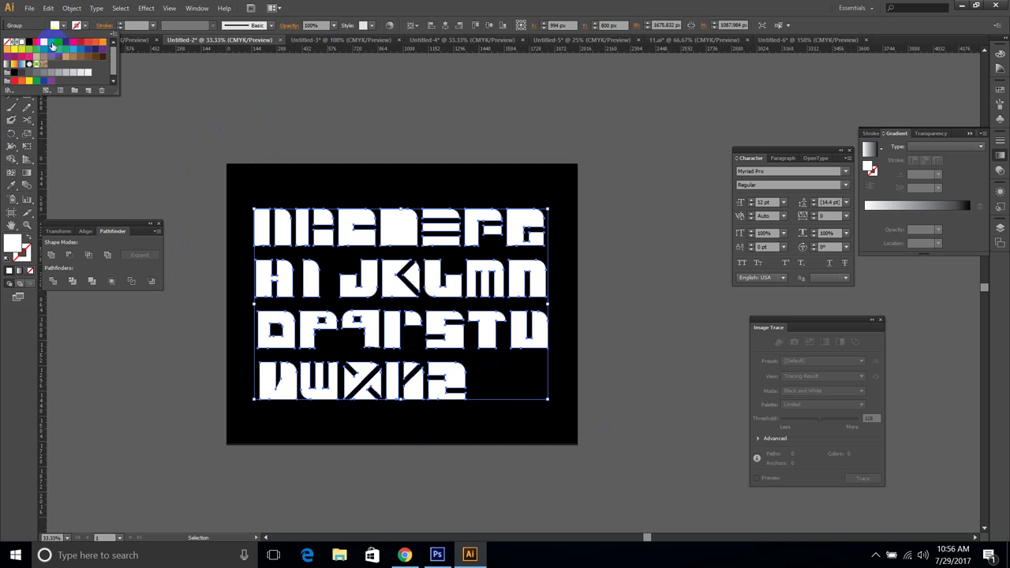
click(43, 43)
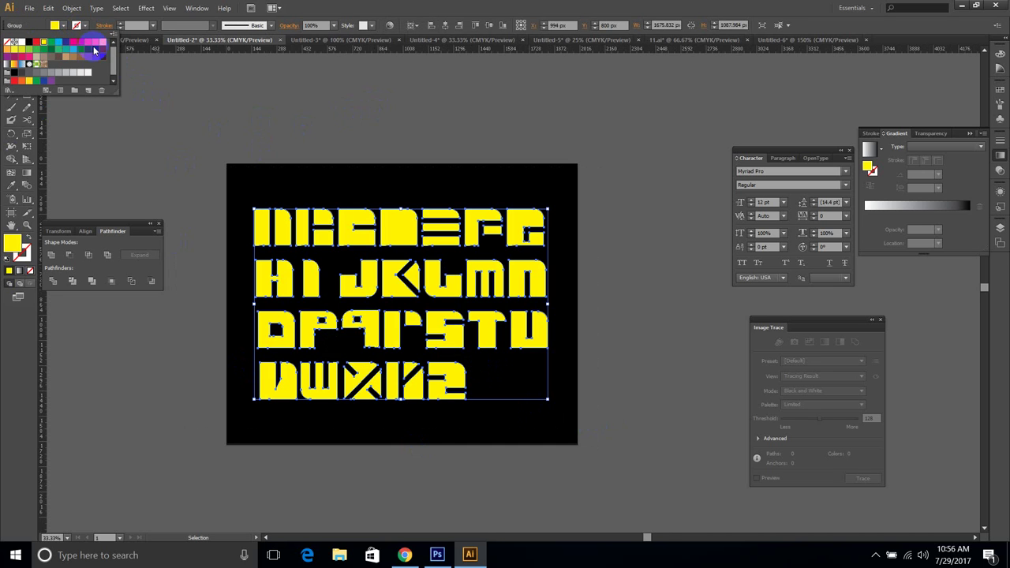
click(94, 50)
scroll(405, 199, up, 1)
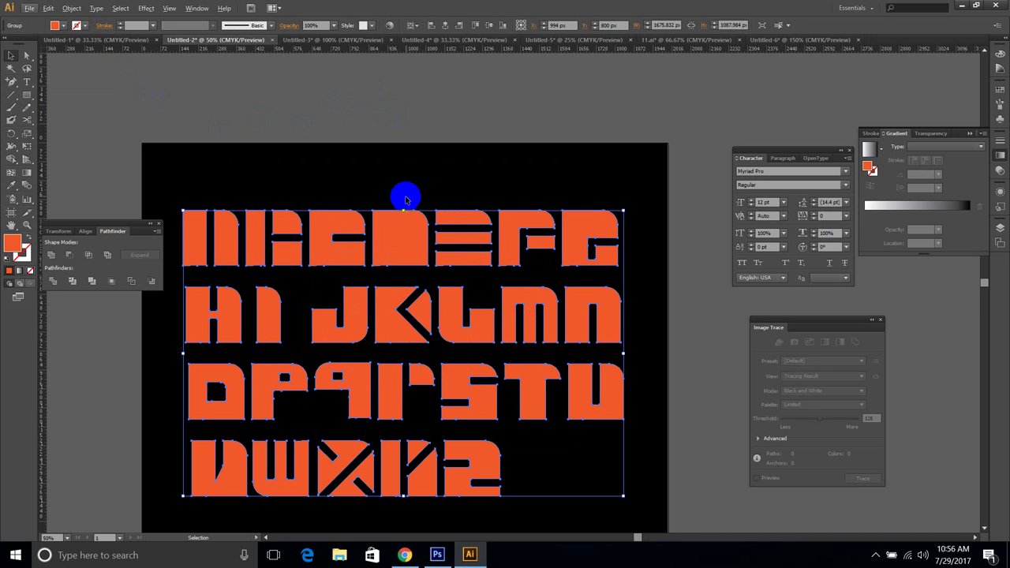
click(78, 25)
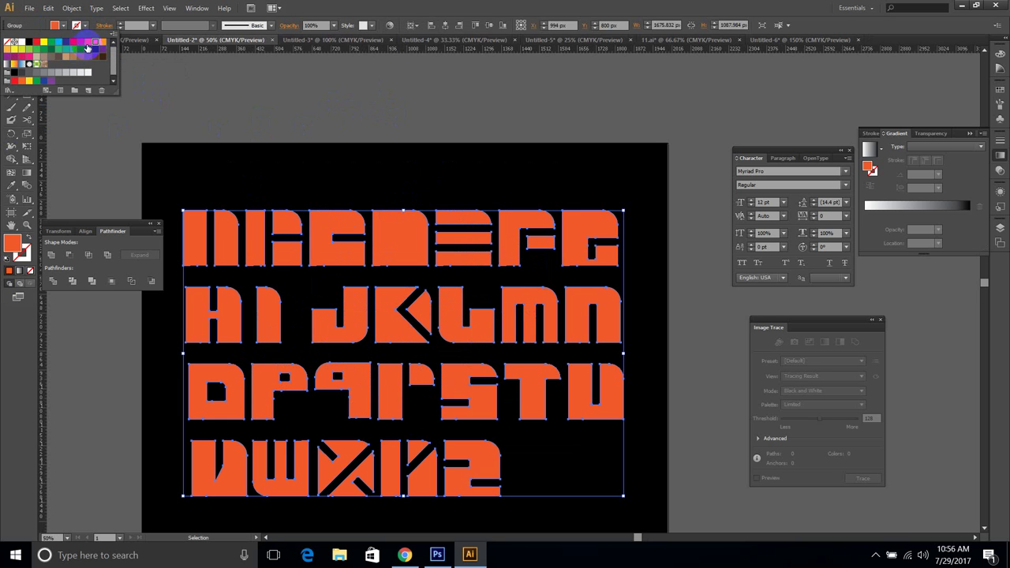
click(103, 41)
click(305, 102)
drag(412, 167, 446, 104)
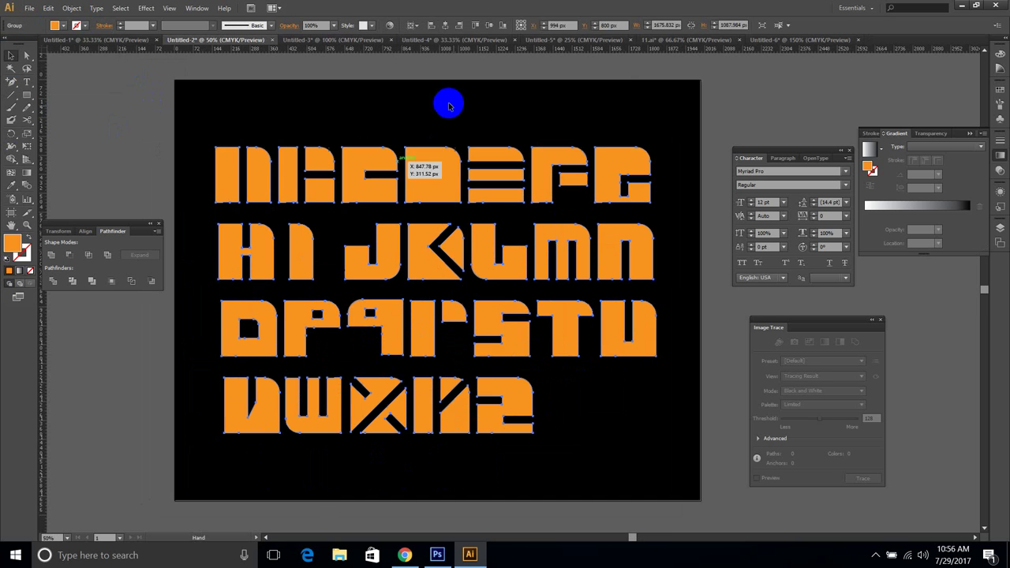
click(620, 90)
Step: Give only the right stroke of the A a lighter orange fill, undoing a first try with white
key(a)
scroll(257, 174, up, 1)
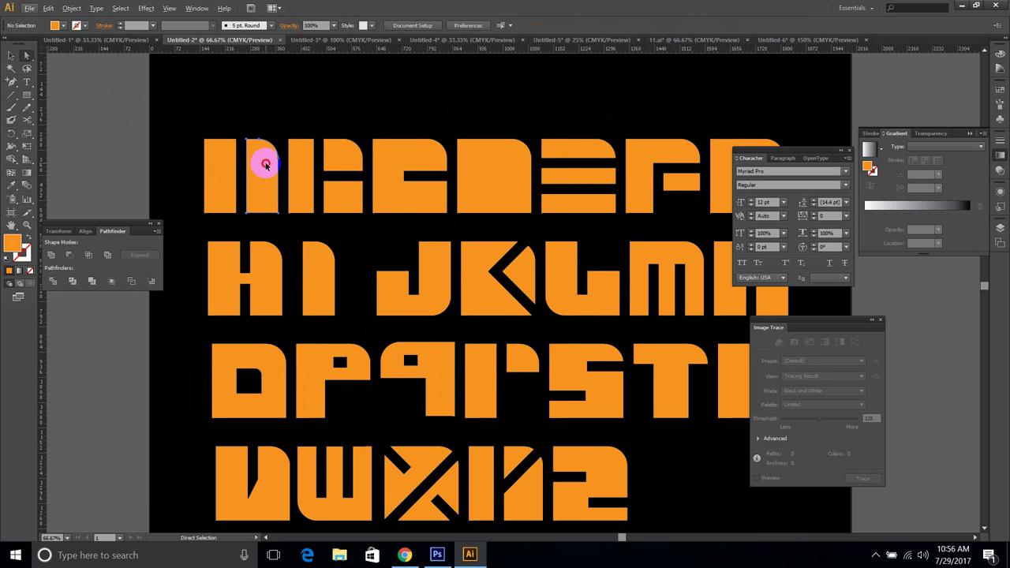
click(266, 164)
click(61, 25)
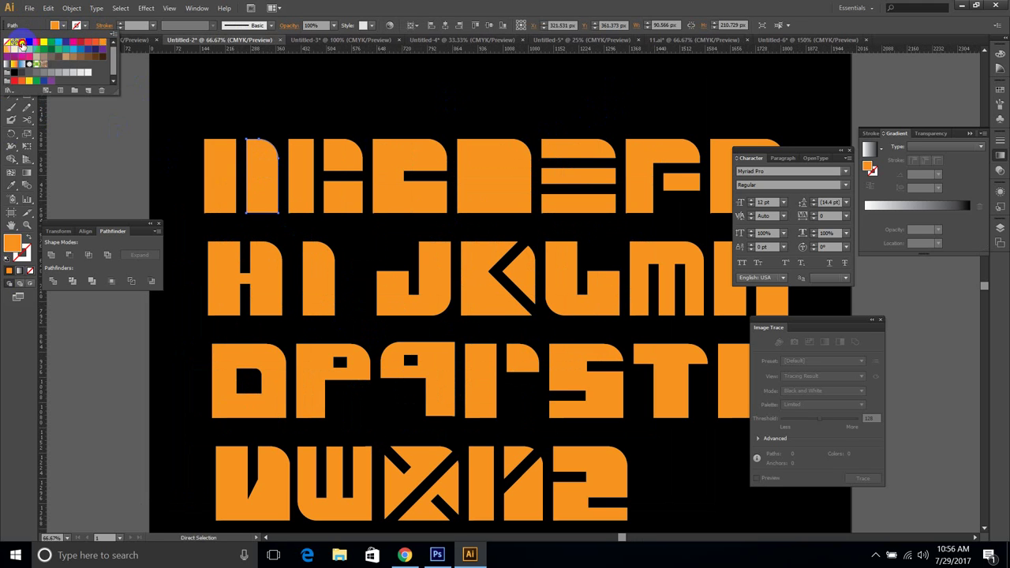
click(22, 43)
click(338, 101)
drag(398, 113, 395, 123)
key(ctrl+z)
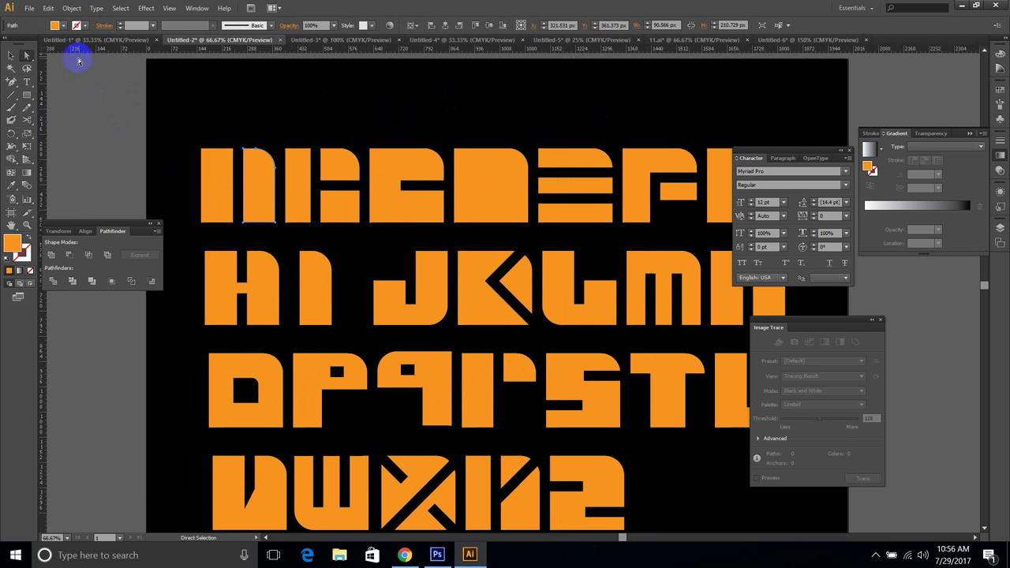
click(61, 25)
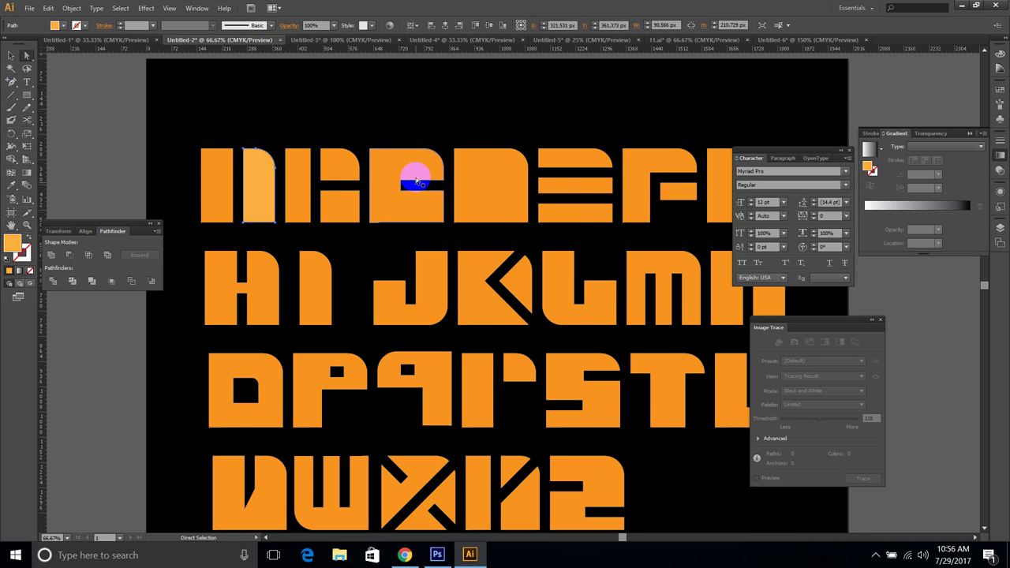
scroll(425, 210, down, 2)
click(552, 327)
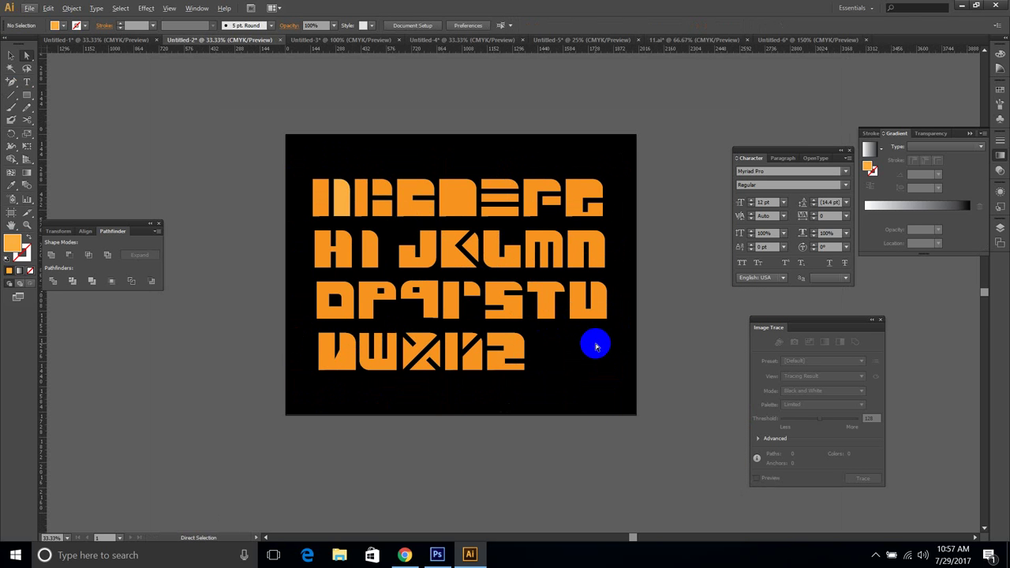
Step: Ungroup the alphabet so the letters can be handled individually
key(n)
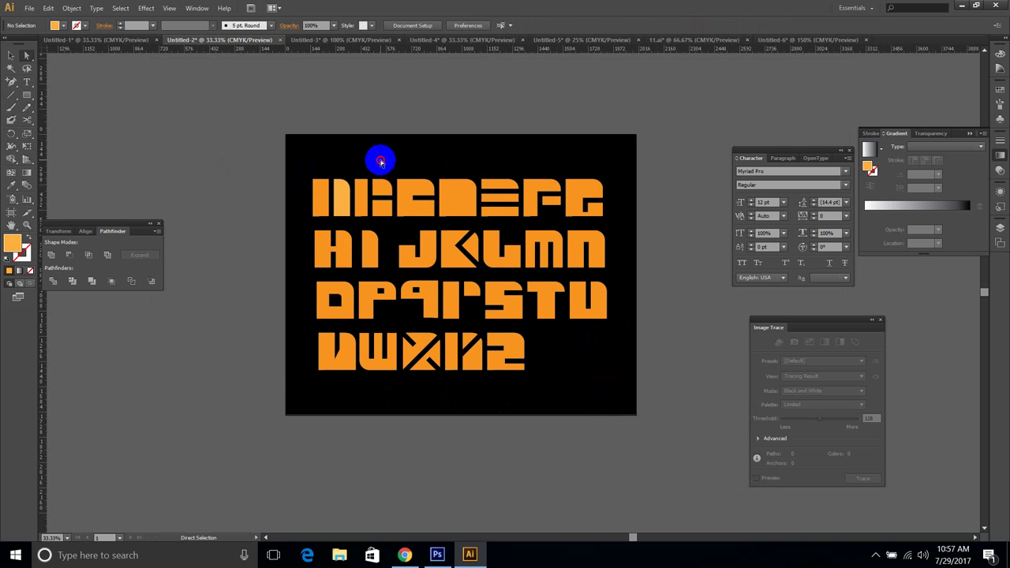
key(v)
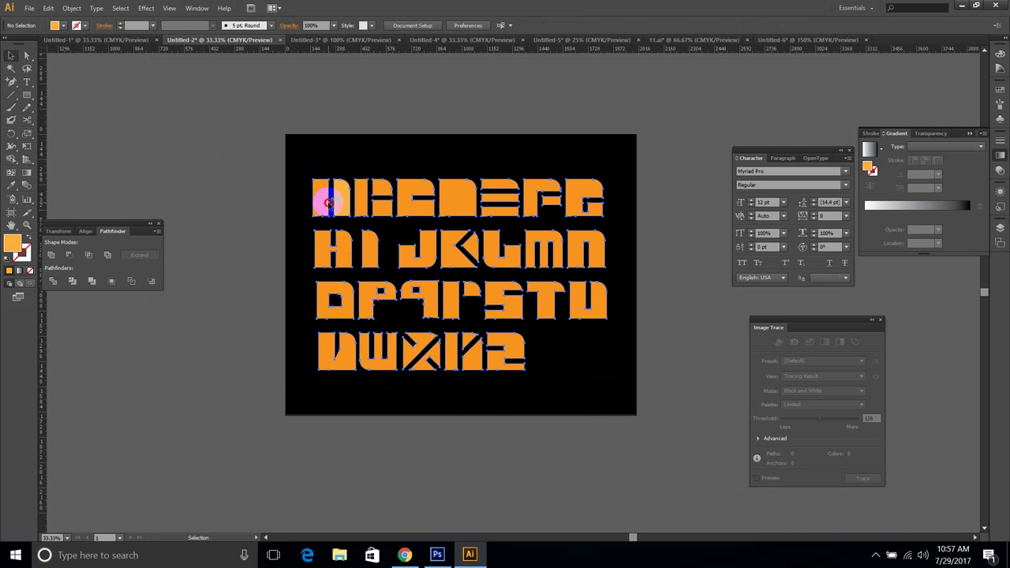
right_click(330, 204)
click(368, 269)
Step: Place copies of the A, M and N outside the artboard to spell MAN, and move the word further away from it
drag(299, 182, 244, 198)
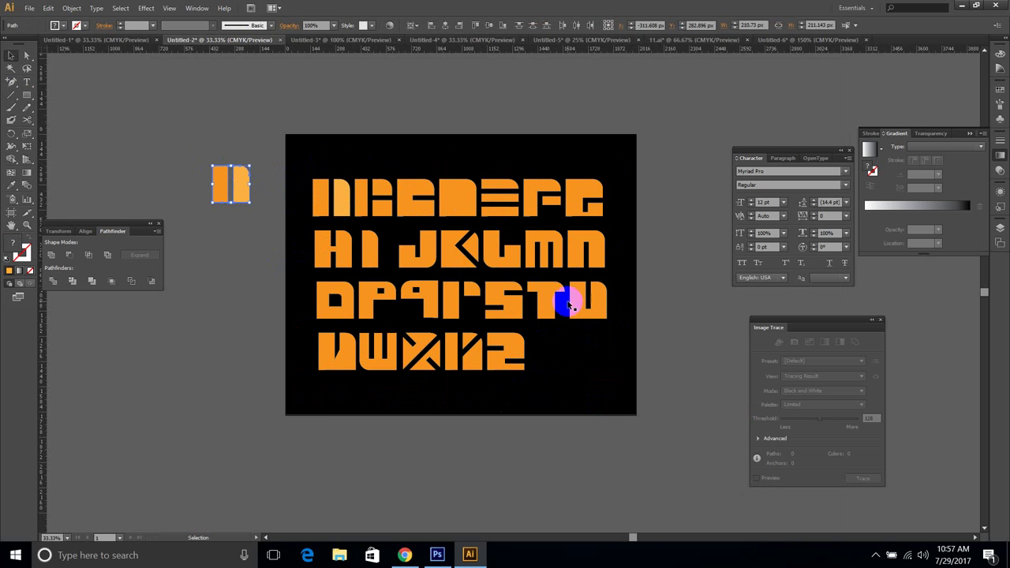
drag(555, 236, 198, 172)
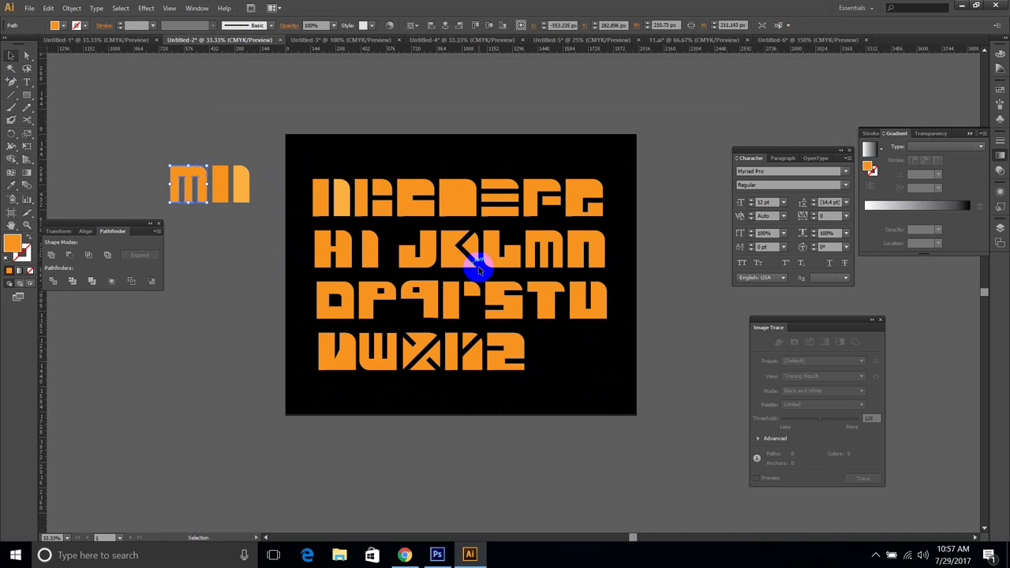
drag(552, 232, 274, 174)
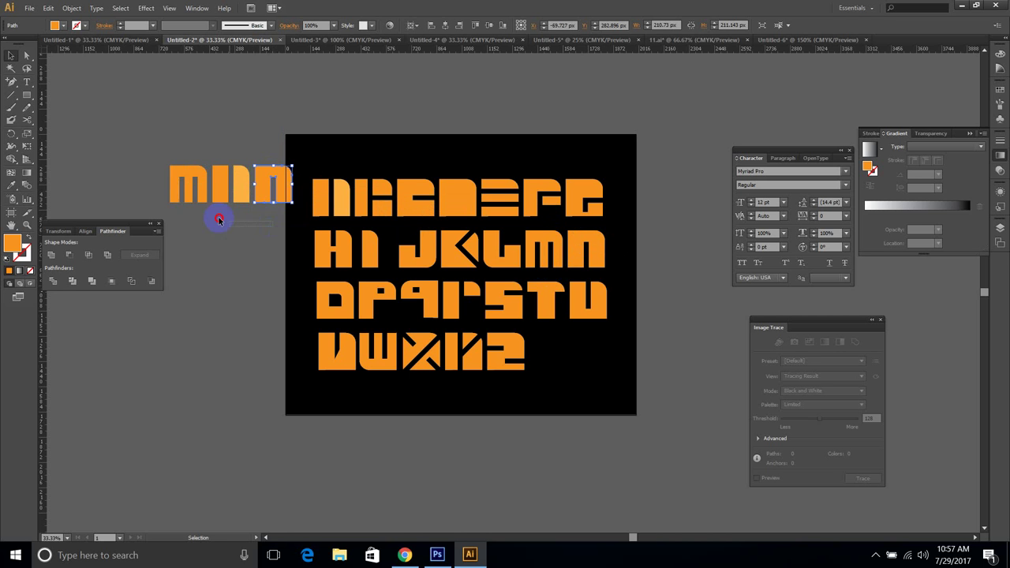
drag(218, 221, 154, 159)
drag(219, 166, 473, 237)
key(ctrl+equal)
scroll(356, 219, up, 2)
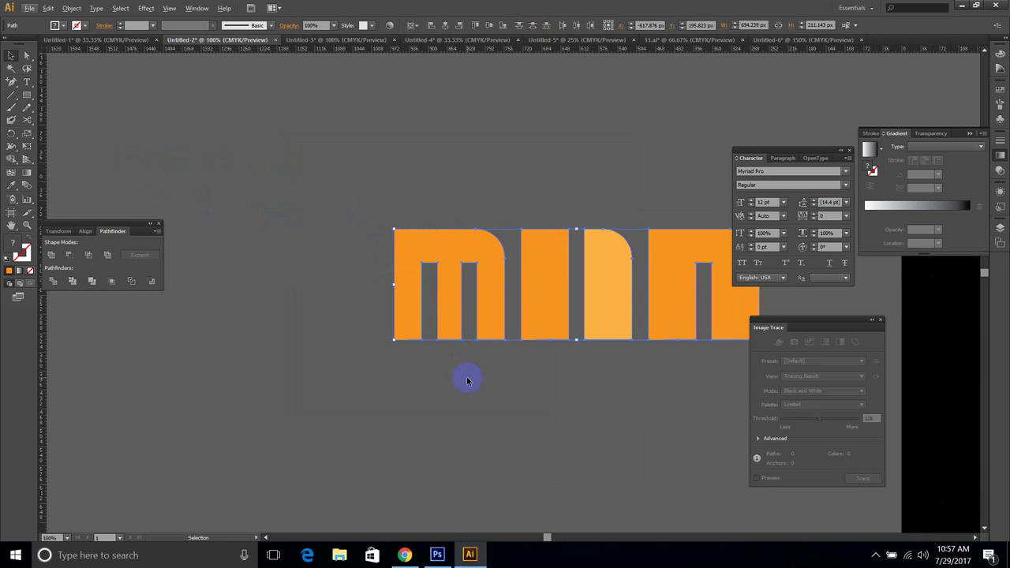
Step: Copy the three letters of MAN and paste them into a new document
click(466, 378)
drag(686, 405, 464, 248)
click(709, 438)
drag(711, 438, 585, 404)
scroll(598, 348, down, 2)
drag(635, 351, 391, 270)
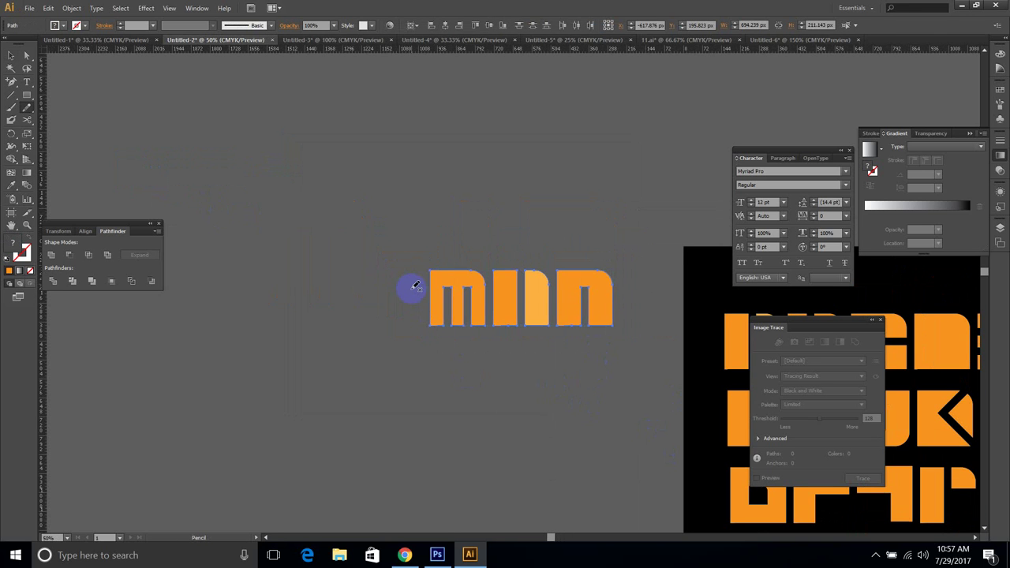
click(565, 350)
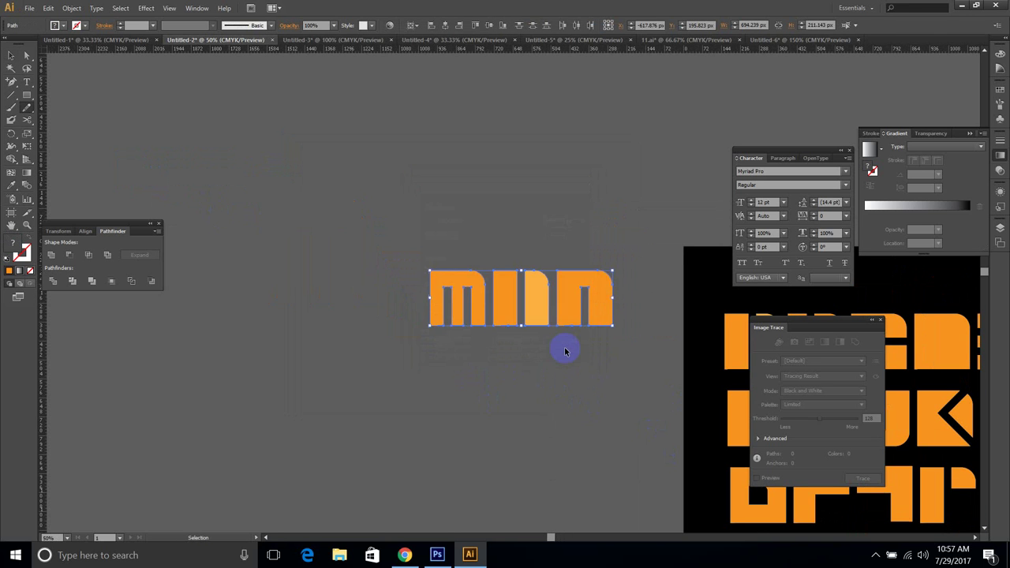
key(v)
key(n)
key(ctrl+v)
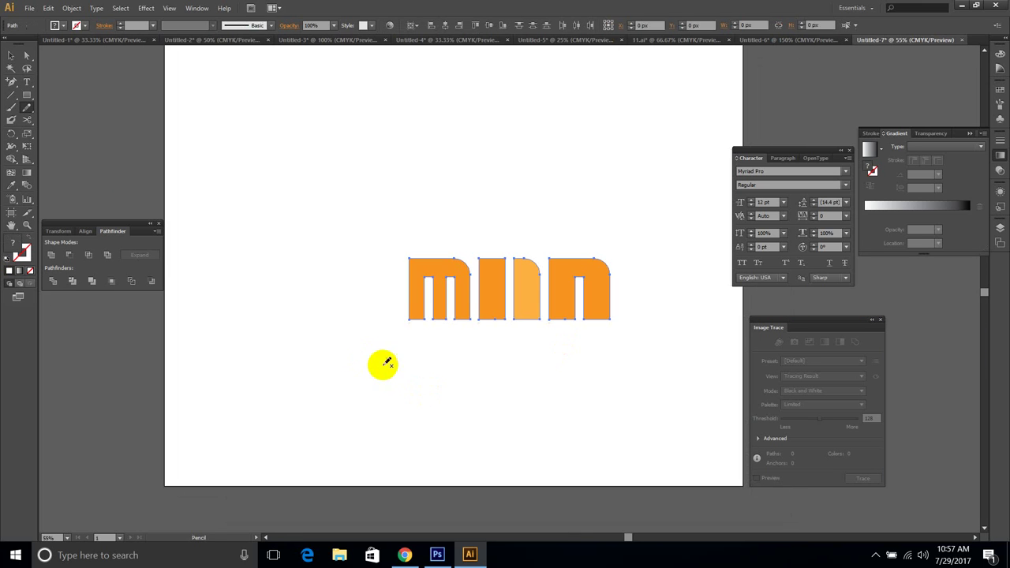
Step: Fill every part of the pasted MAN lettering with the same orange as the N and group it
click(564, 284)
key(a)
click(614, 366)
drag(664, 371, 348, 217)
key(v)
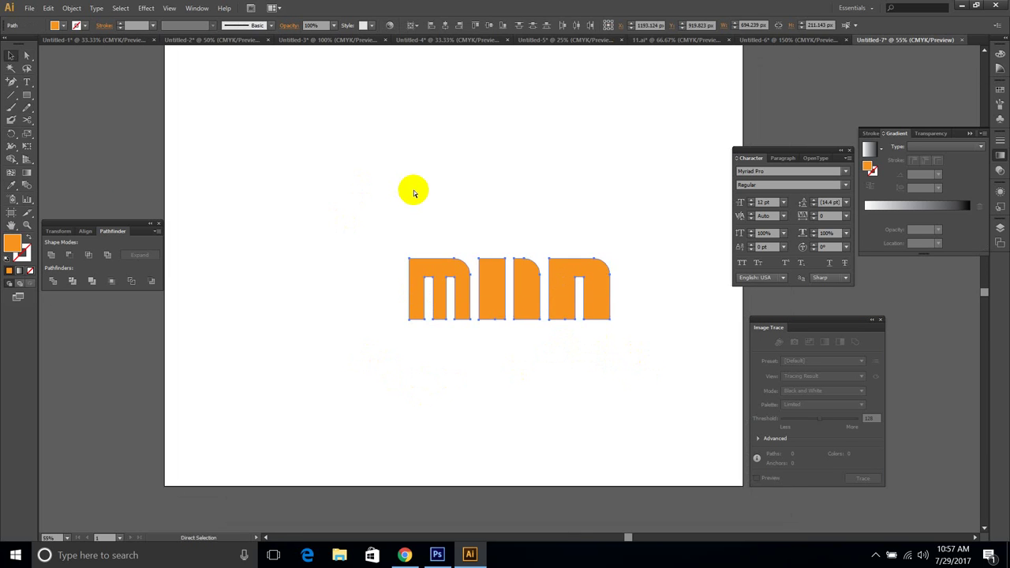
key(v)
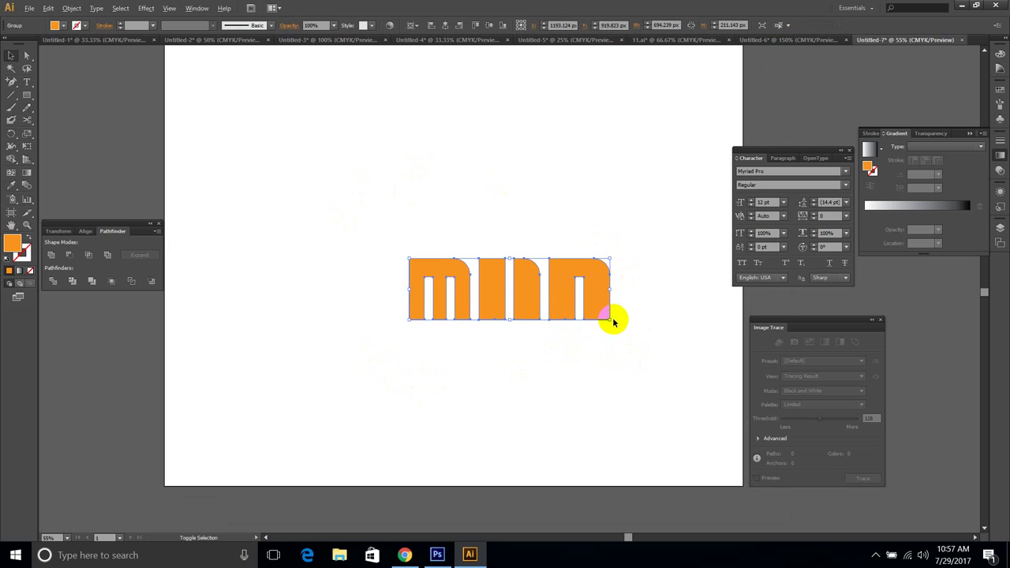
Step: Enlarge the MAN group proportionally to about 1173 by 357 px and centre it on the artboard
drag(610, 321, 677, 388)
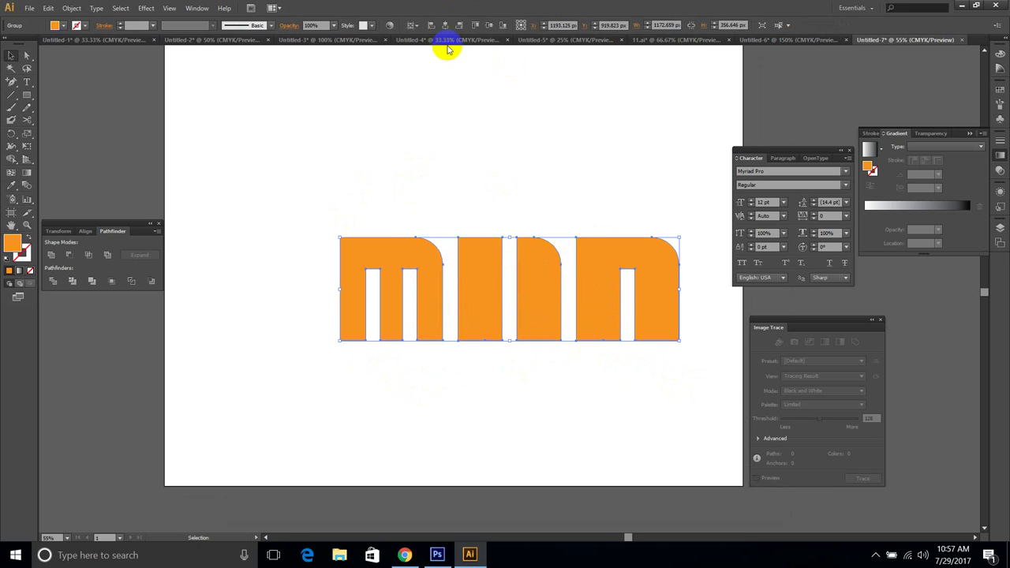
click(490, 26)
click(561, 109)
Step: Examine the finished MAN lettering in full-screen view, both close up and with the whole artboard in sight
key(f)
key(f)
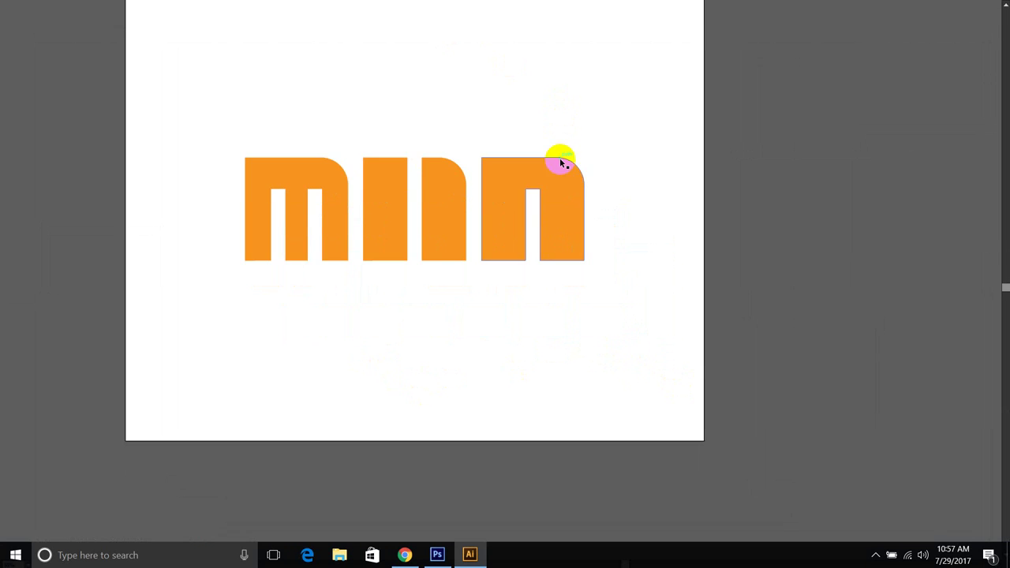
scroll(373, 185, up, 4)
drag(425, 208, 478, 103)
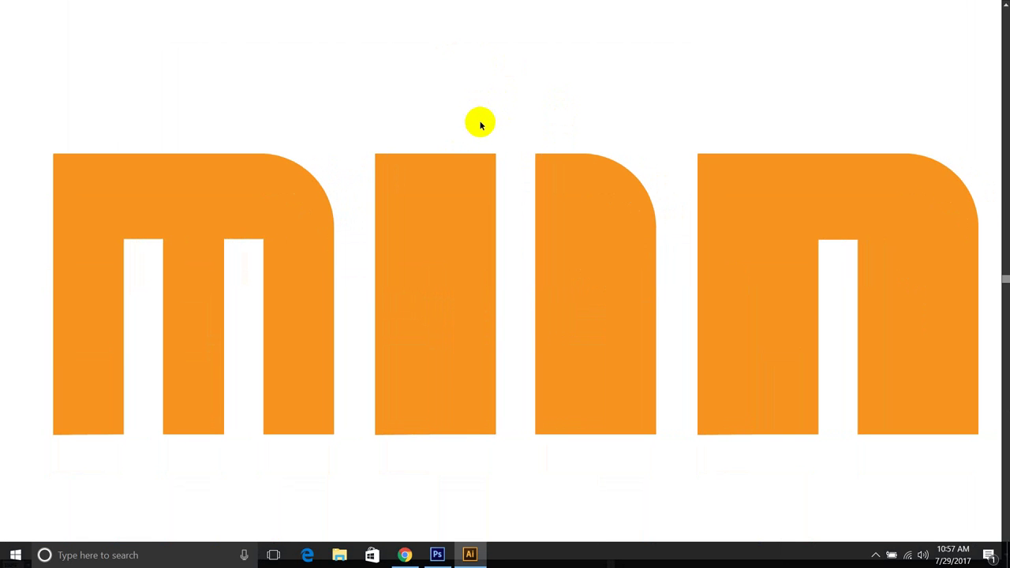
scroll(481, 124, down, 6)
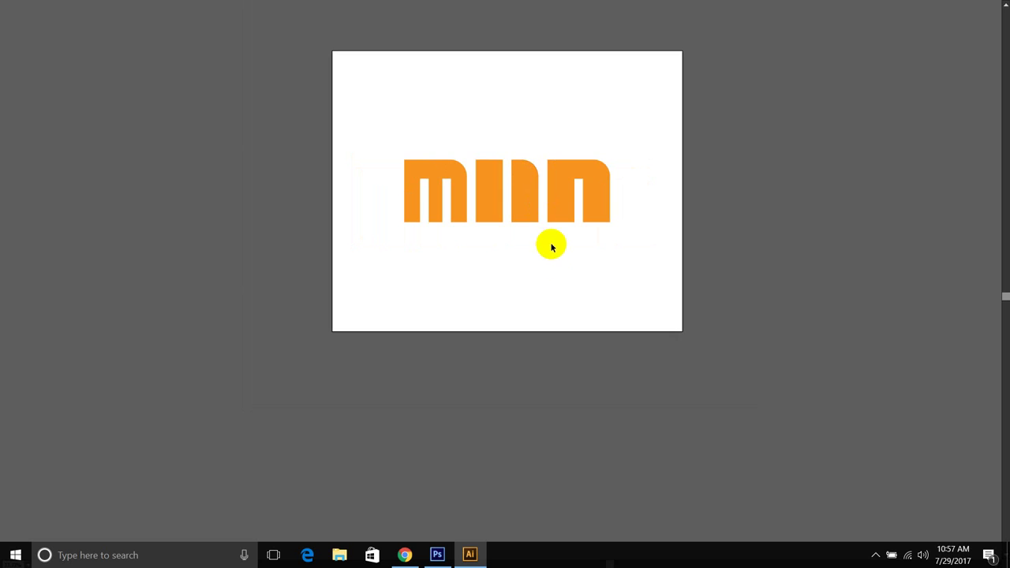
key(Tab)
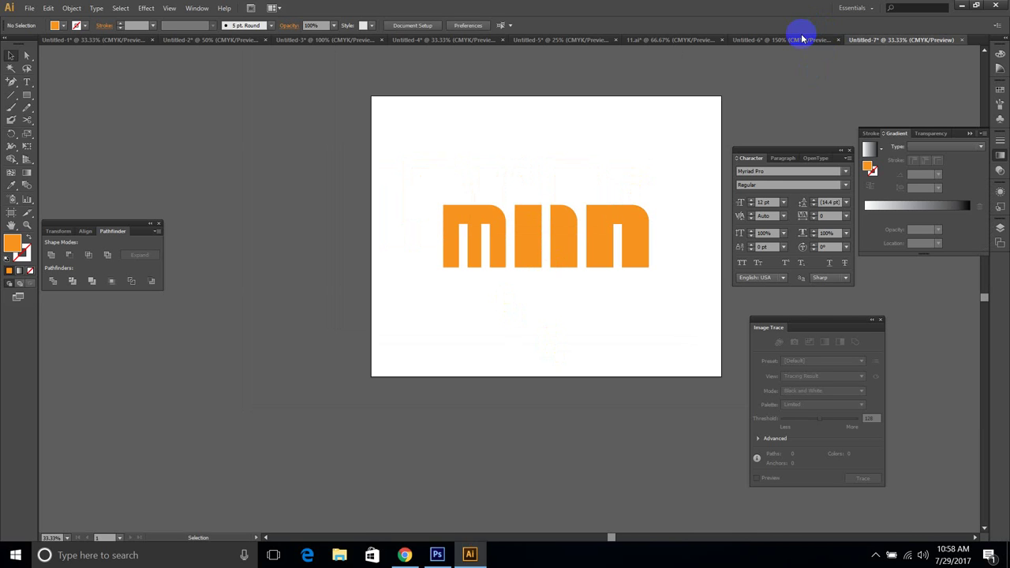
click(767, 246)
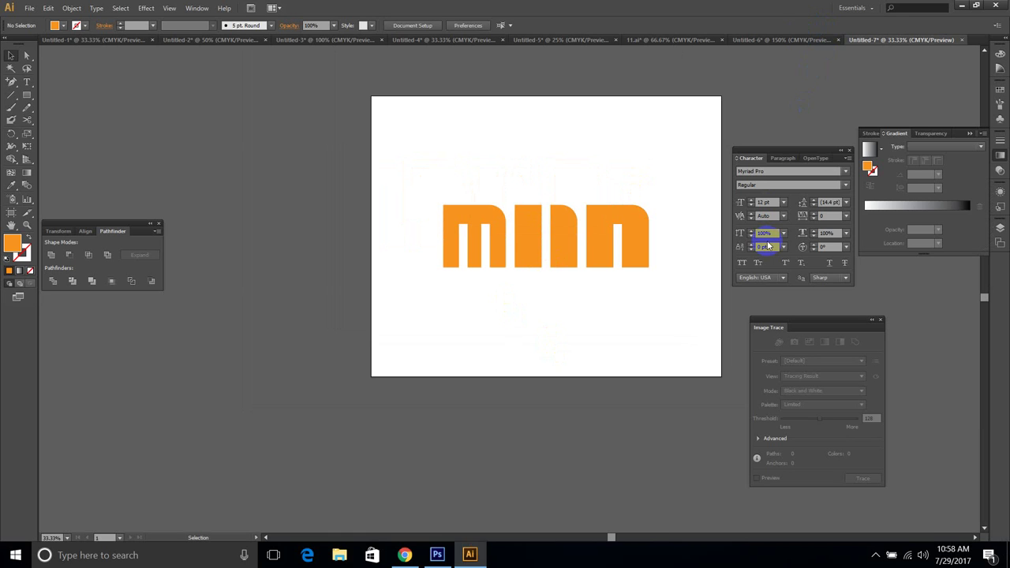
click(875, 556)
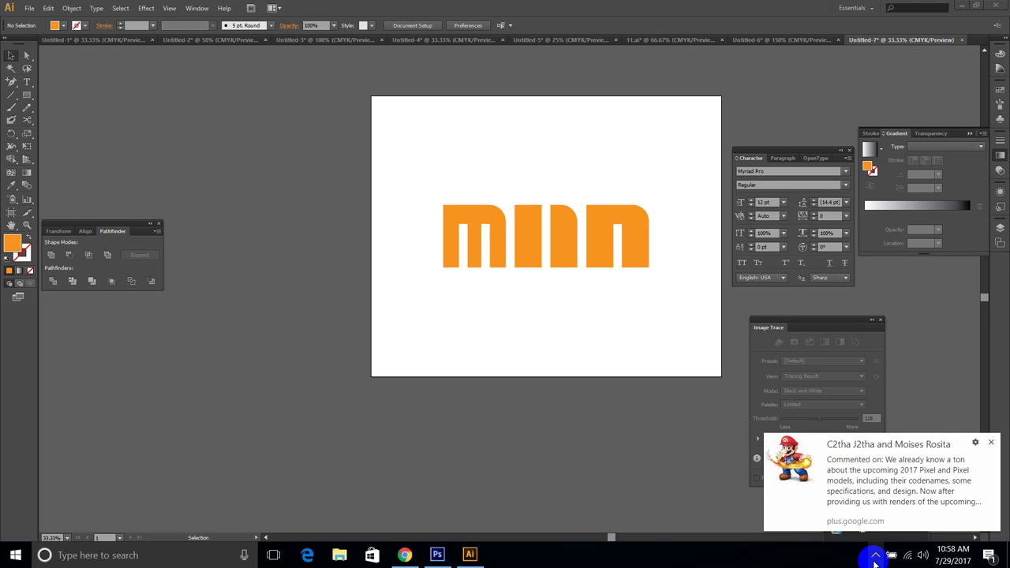
click(876, 556)
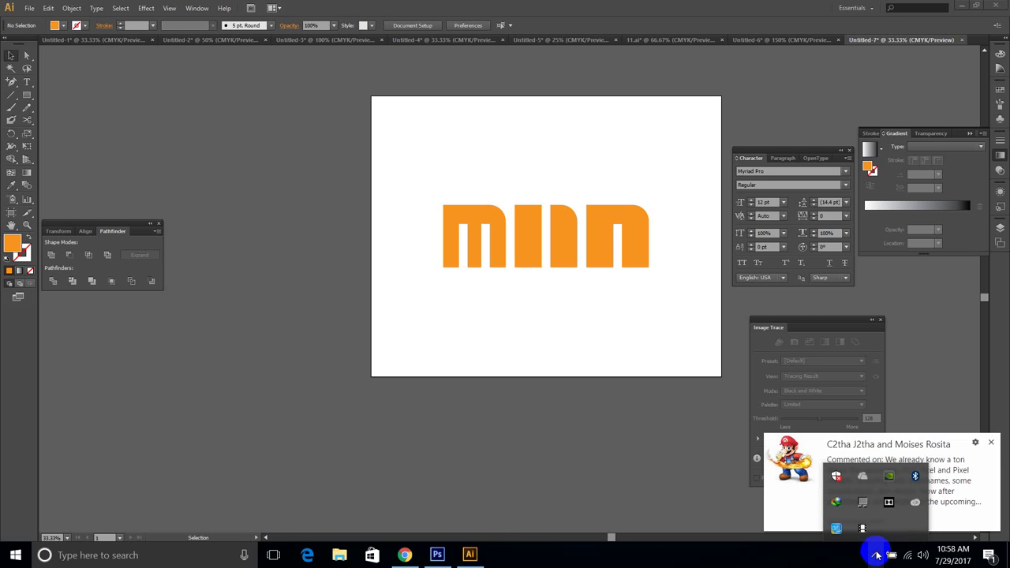